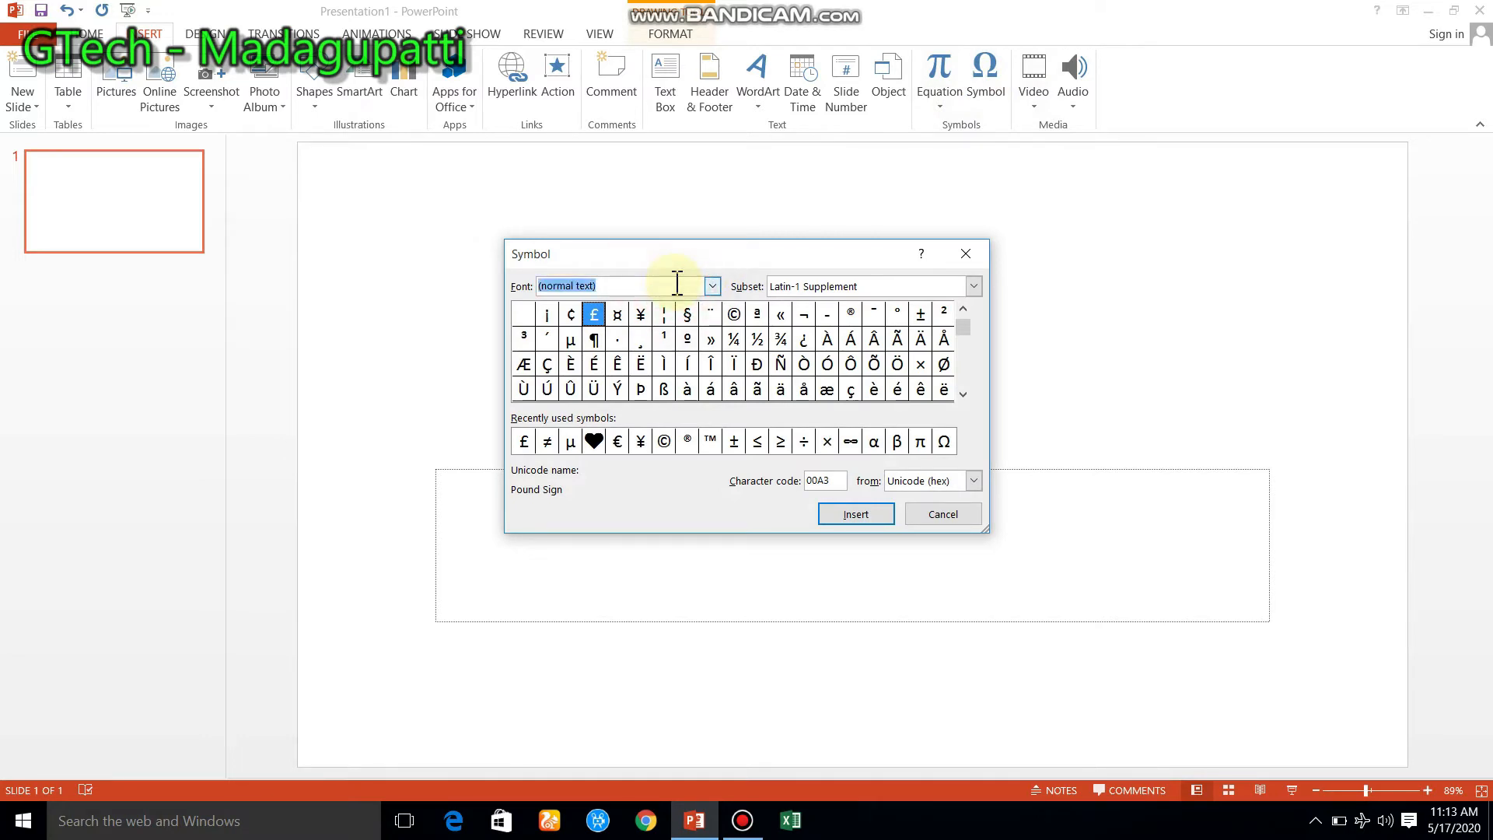
Set the symbol font to WC Rhesus B Bta and insert the splatter at character code 00A3 twice
text(w)
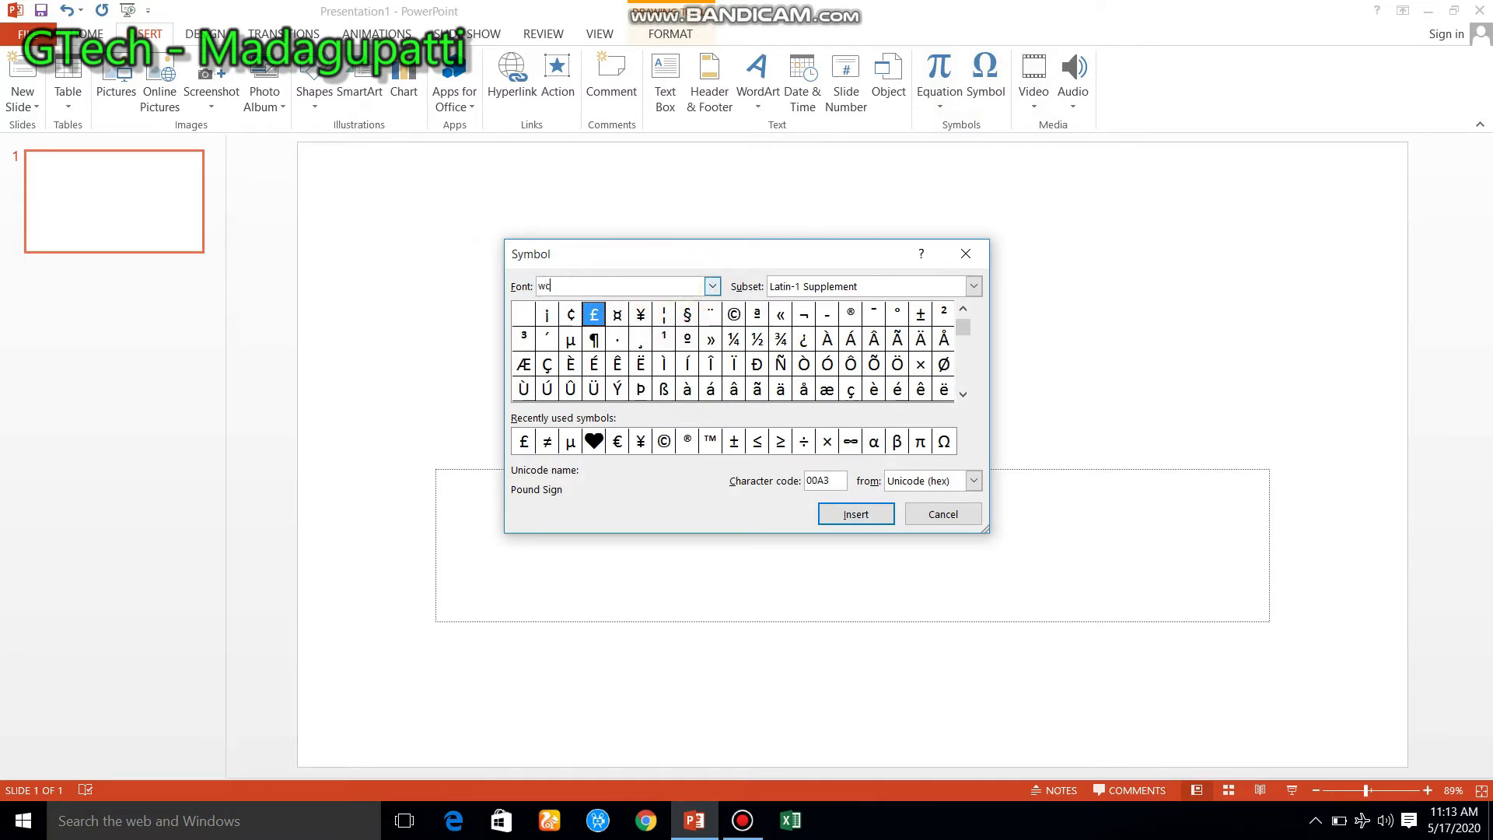
text(c)
key(Return)
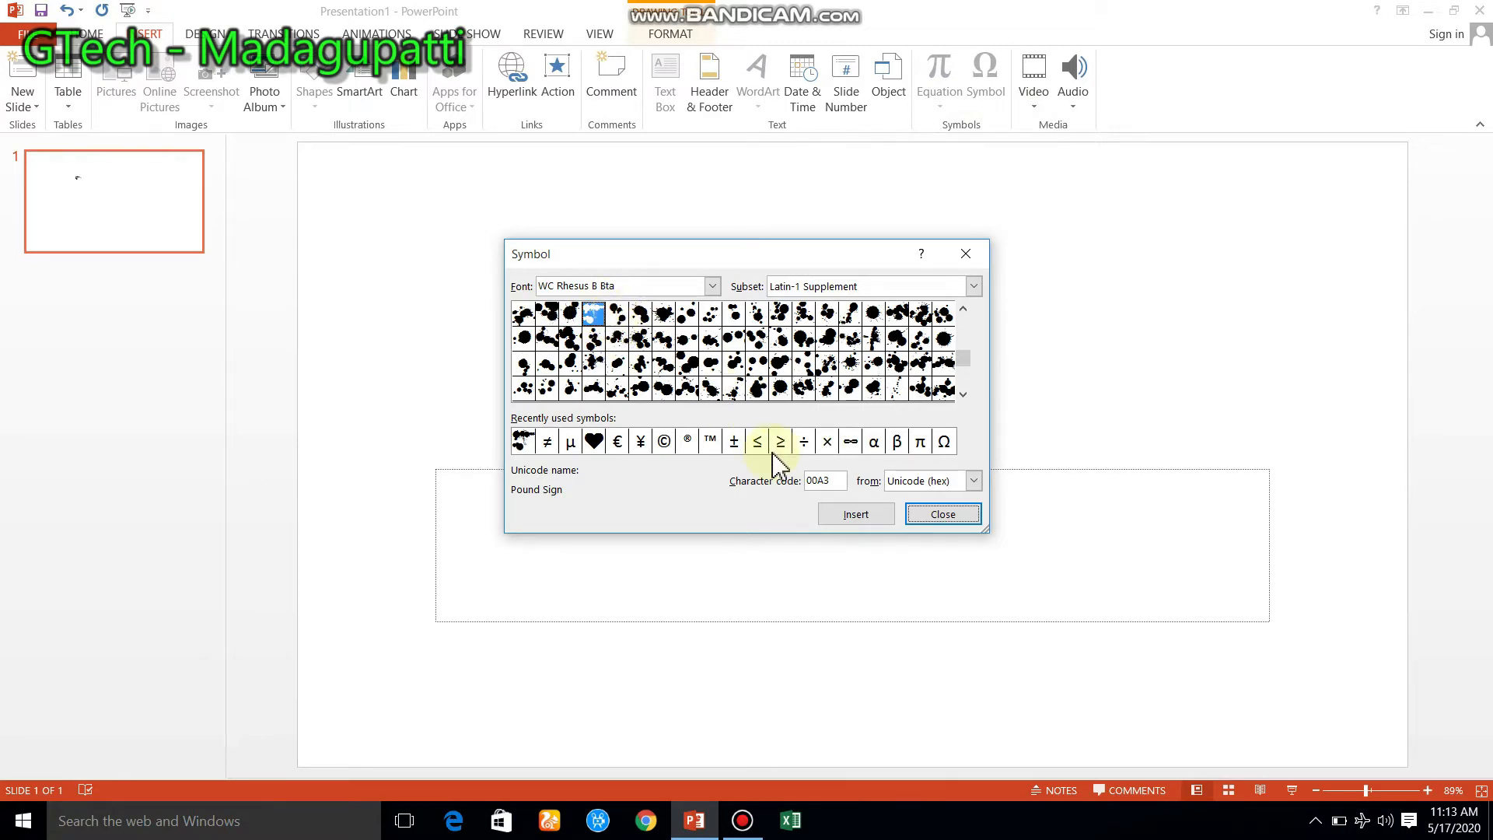
click(851, 514)
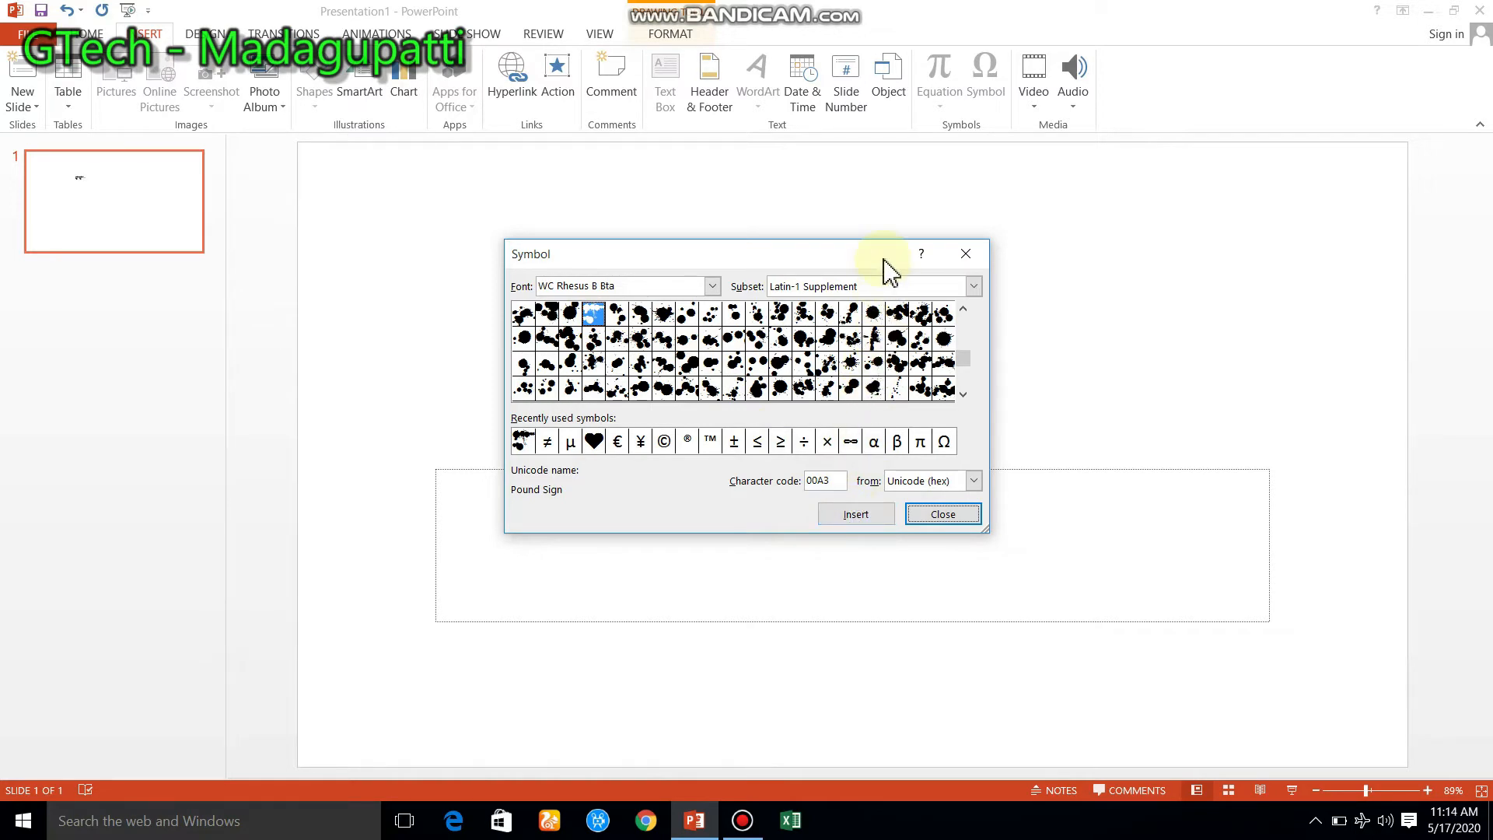
Move the Symbol dialog clear of the inserted splatters and insert the splatter at character code 00B5
drag(887, 264, 782, 415)
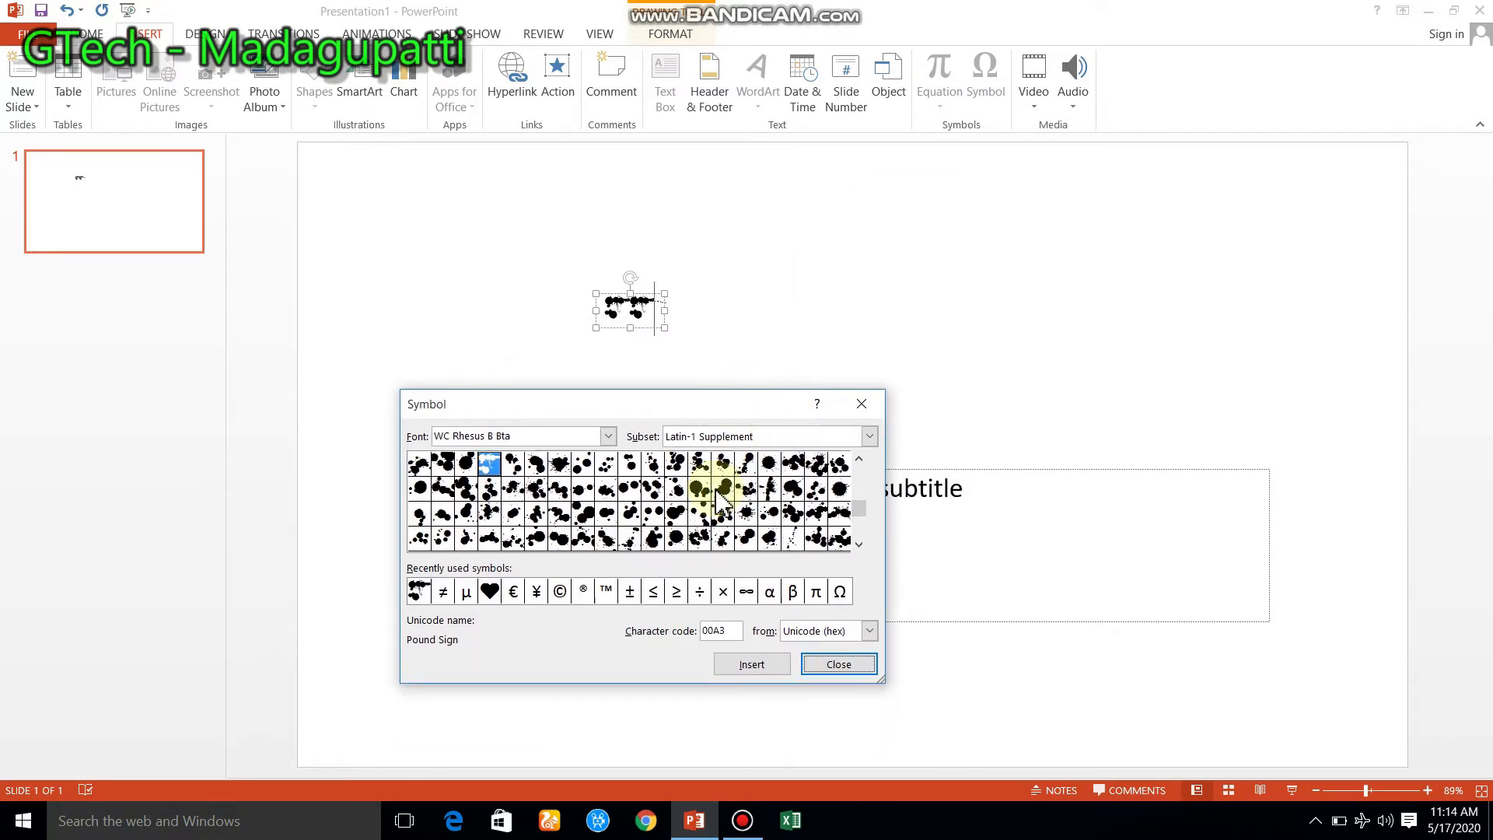
click(791, 462)
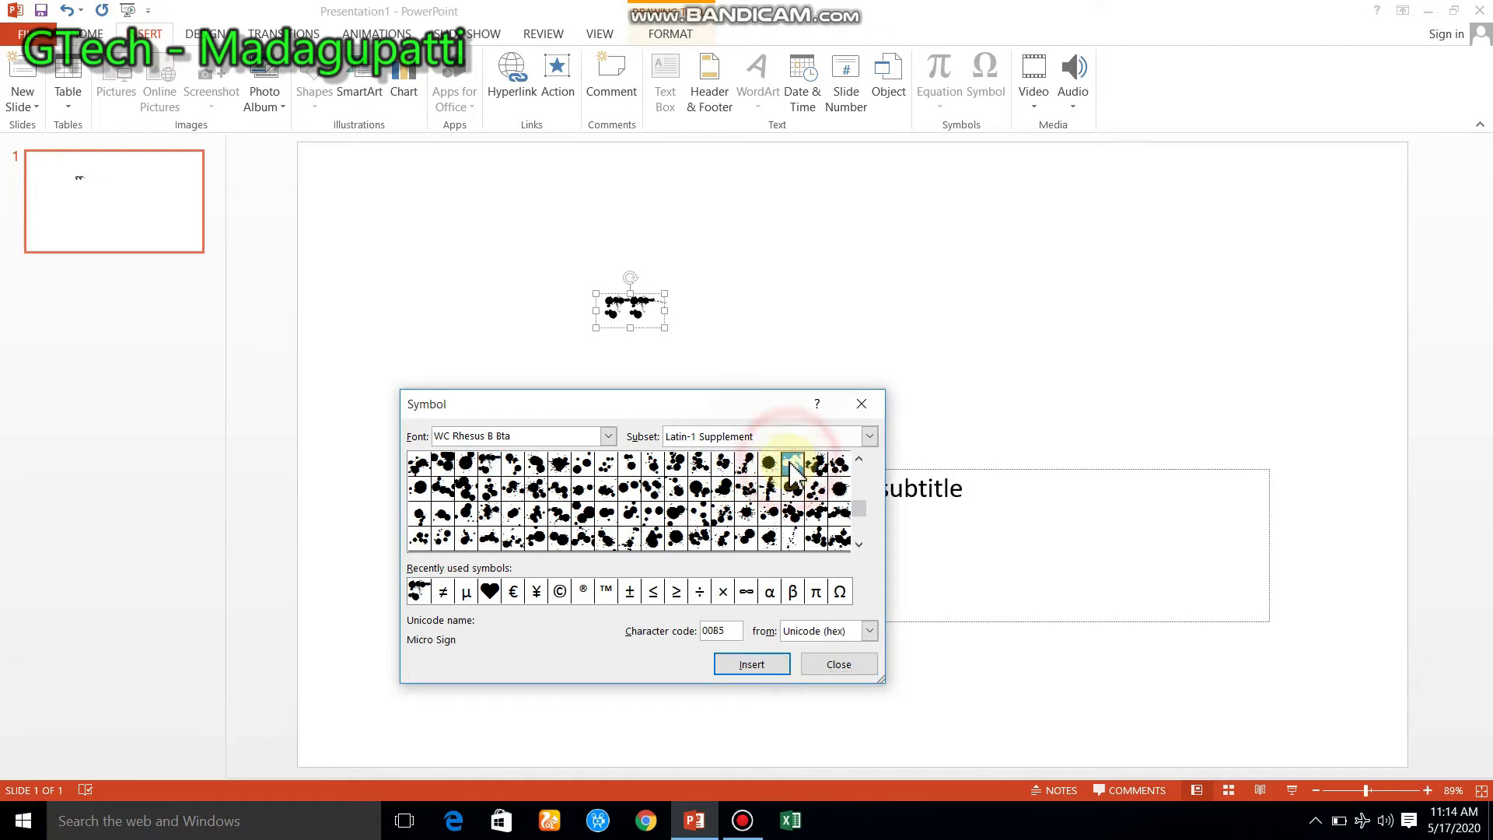
click(739, 665)
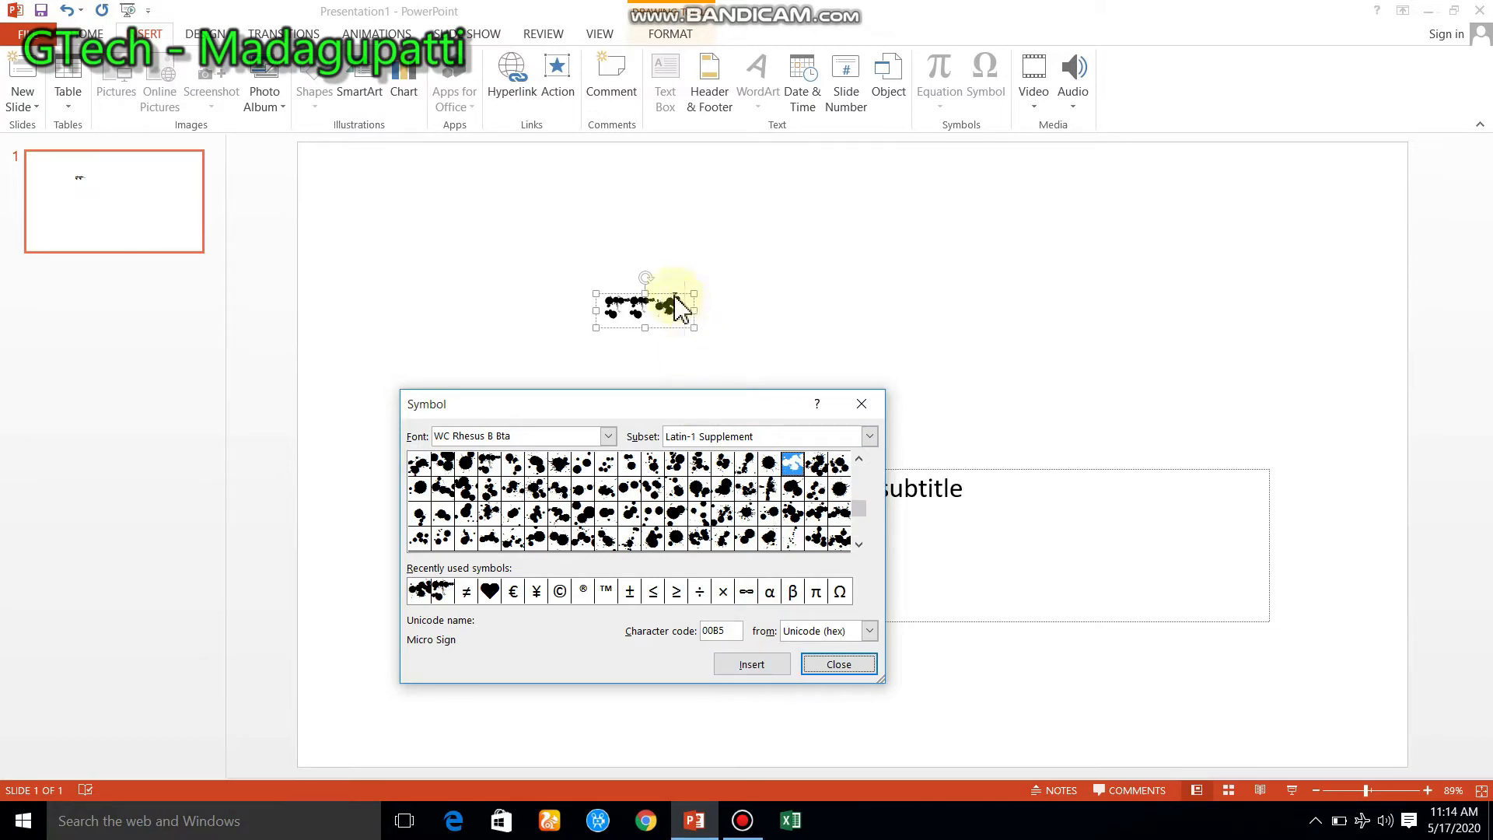
Insert the splatter at character code 00BB and close the Symbol dialog
click(793, 490)
click(467, 488)
click(770, 664)
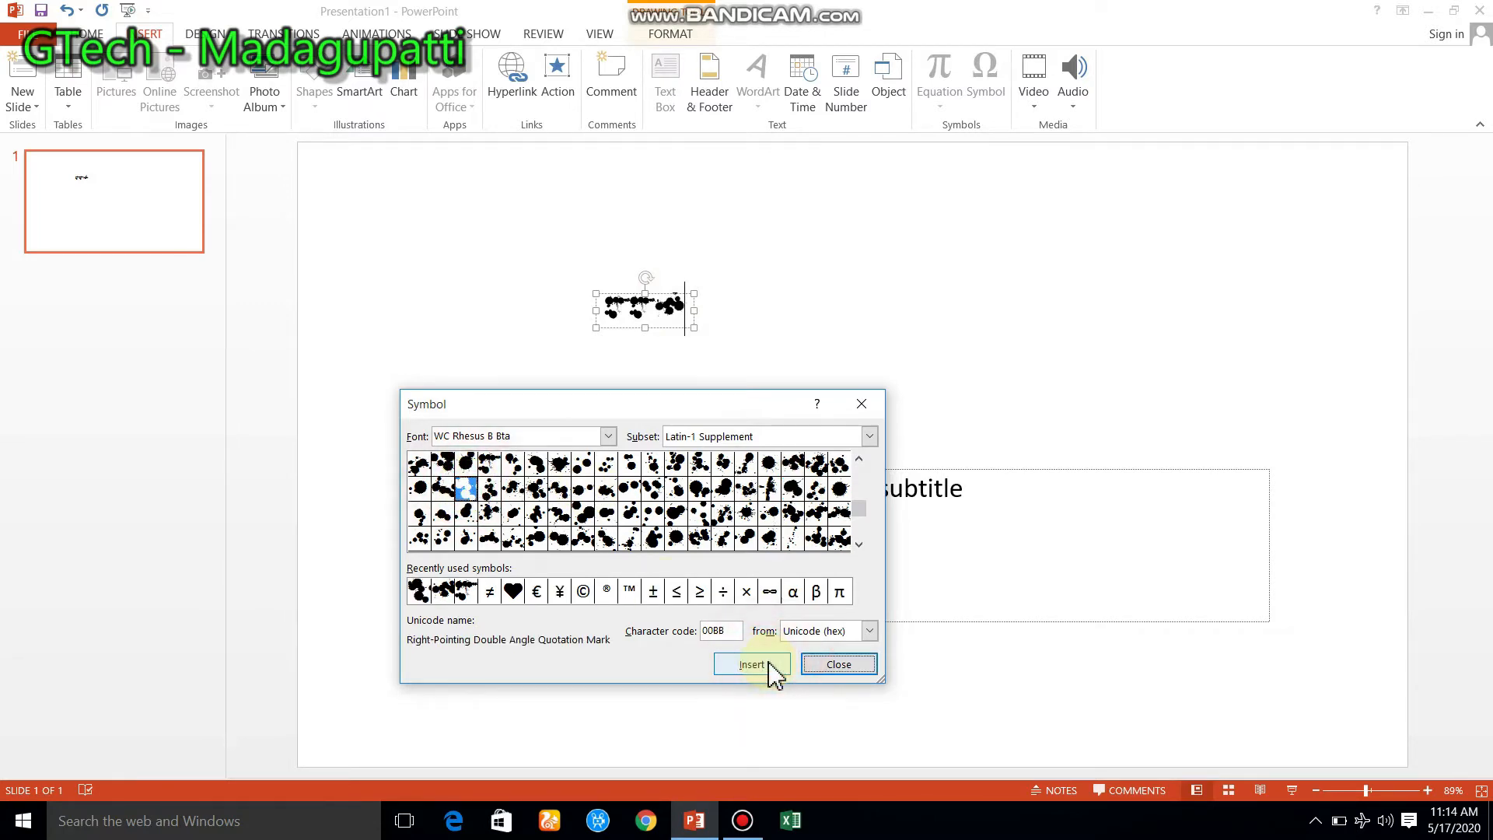
click(771, 667)
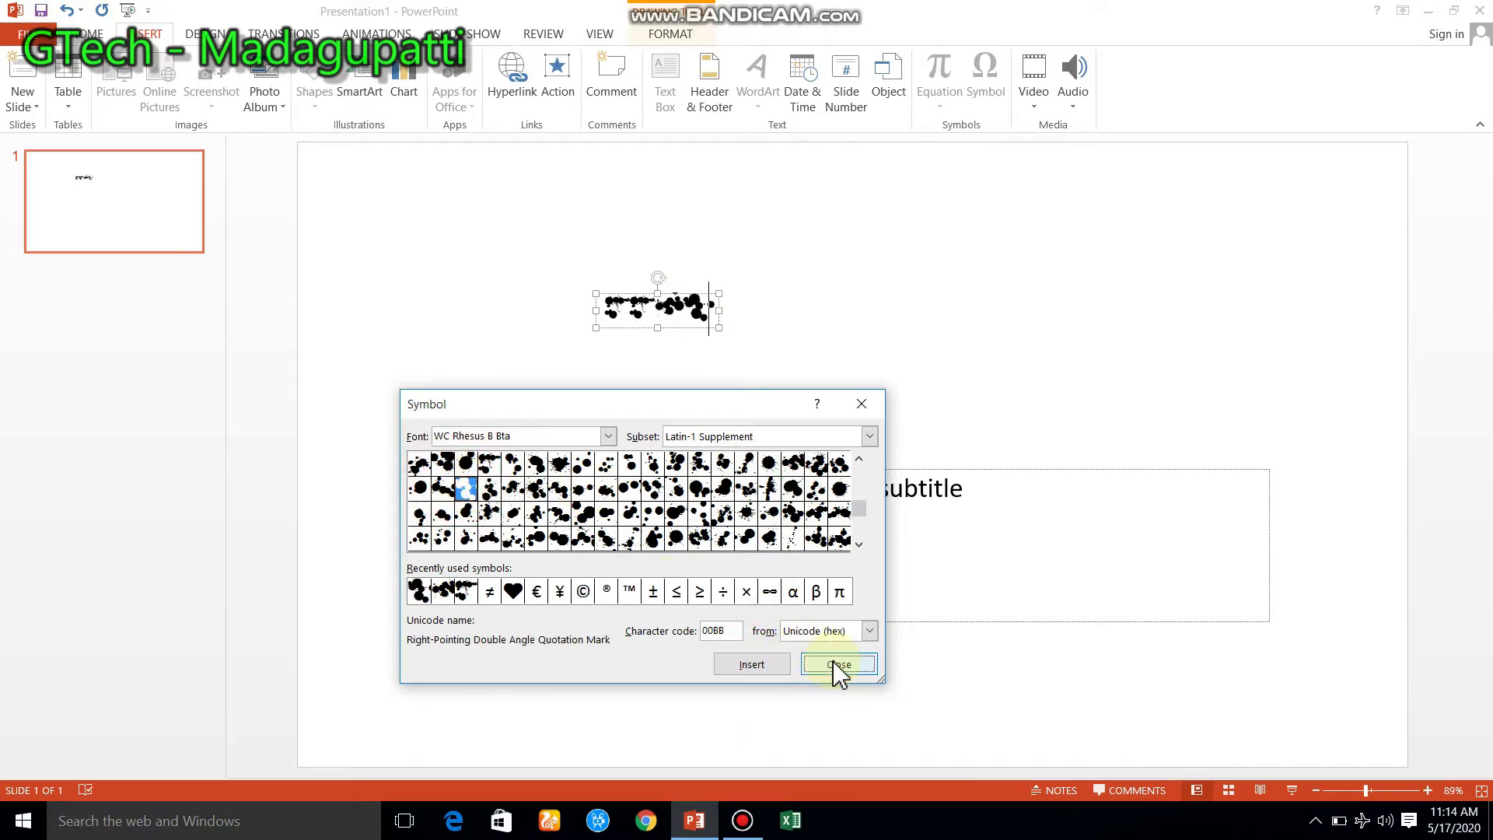
click(836, 664)
Delete the second splatter from the symbol text box and cut the first one
click(656, 307)
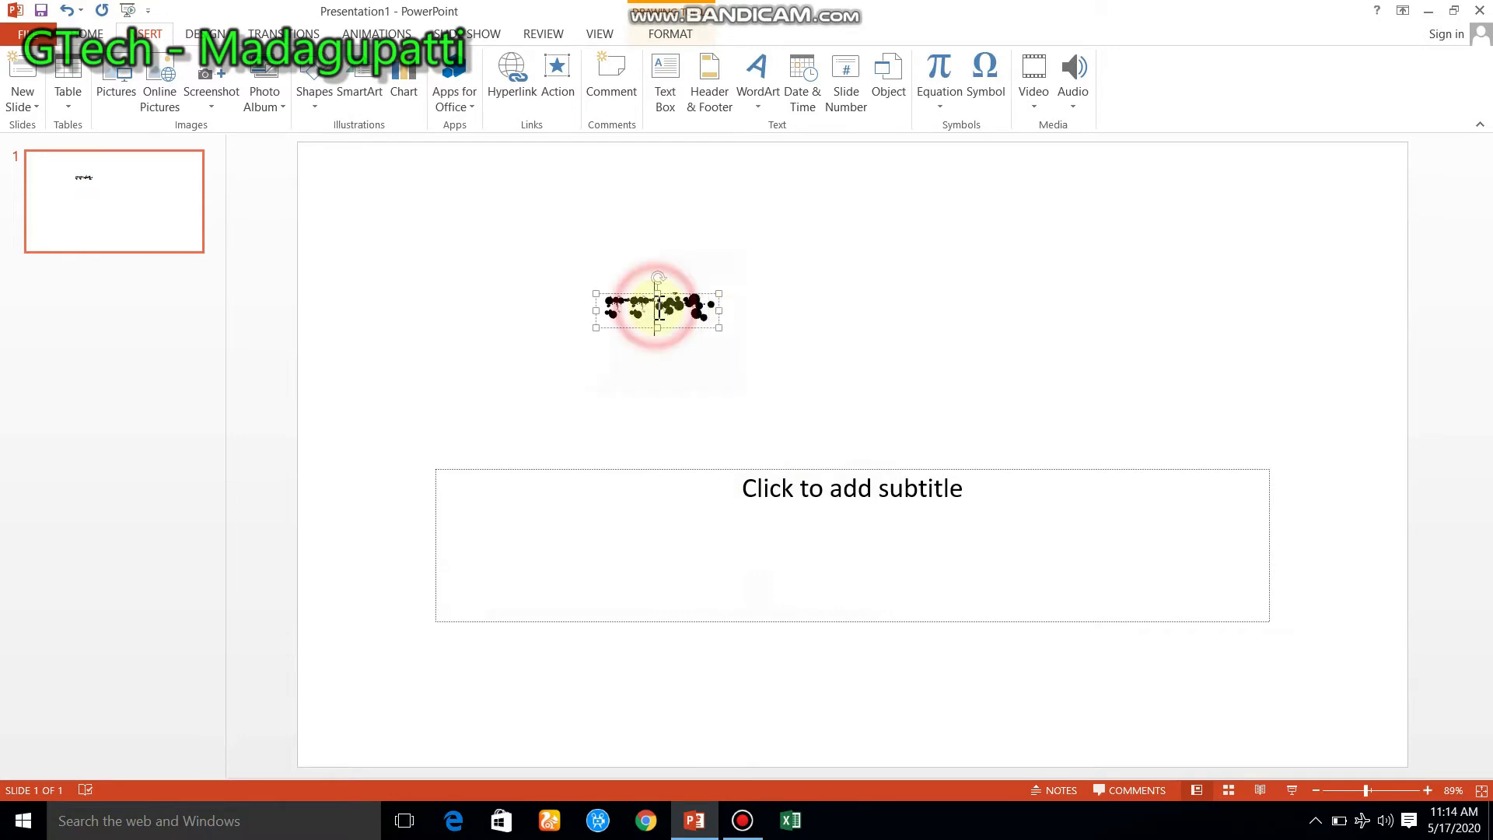
key(BackSpace)
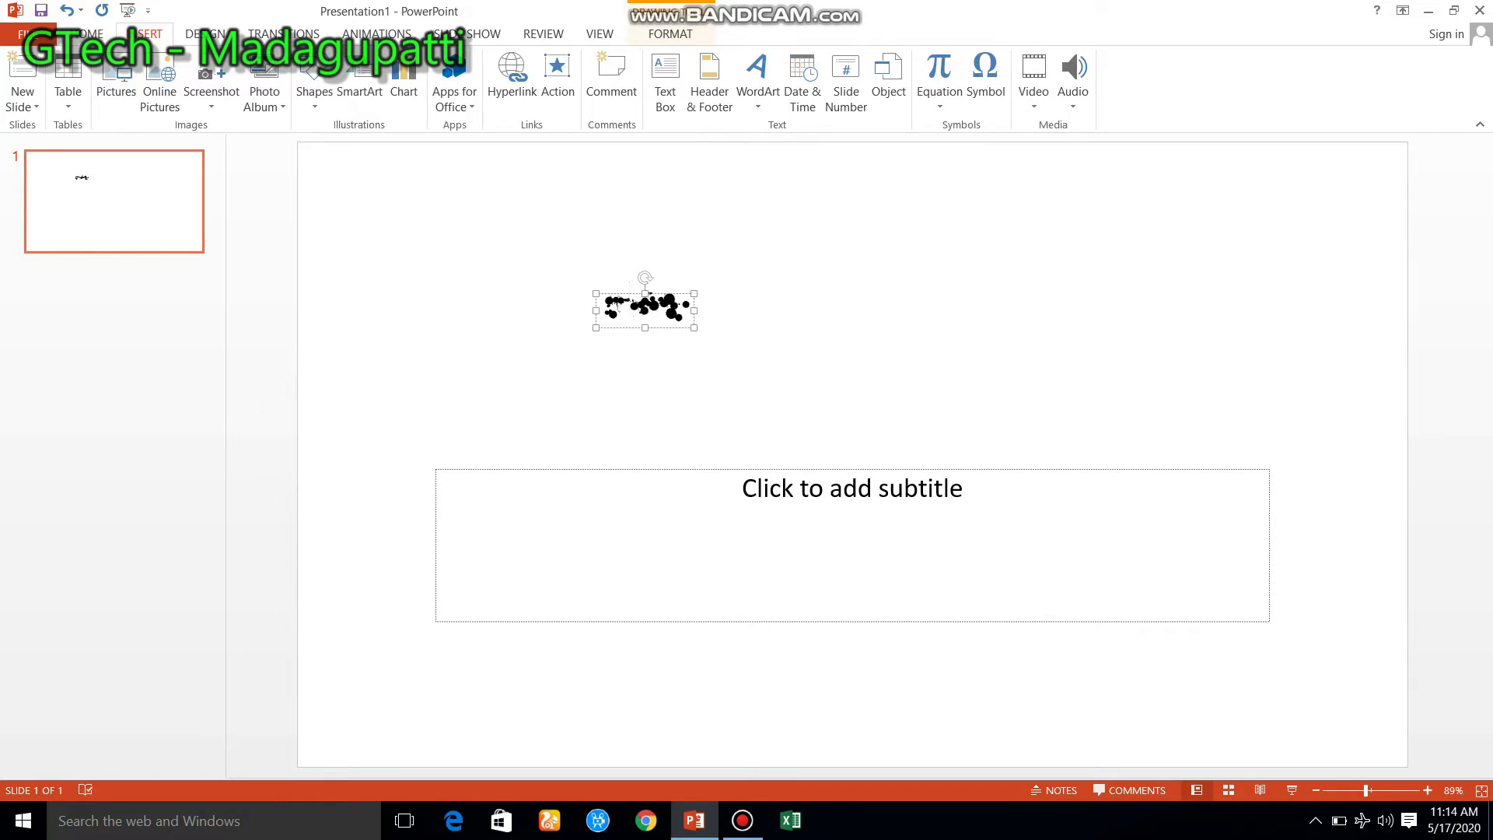
key(BackSpace)
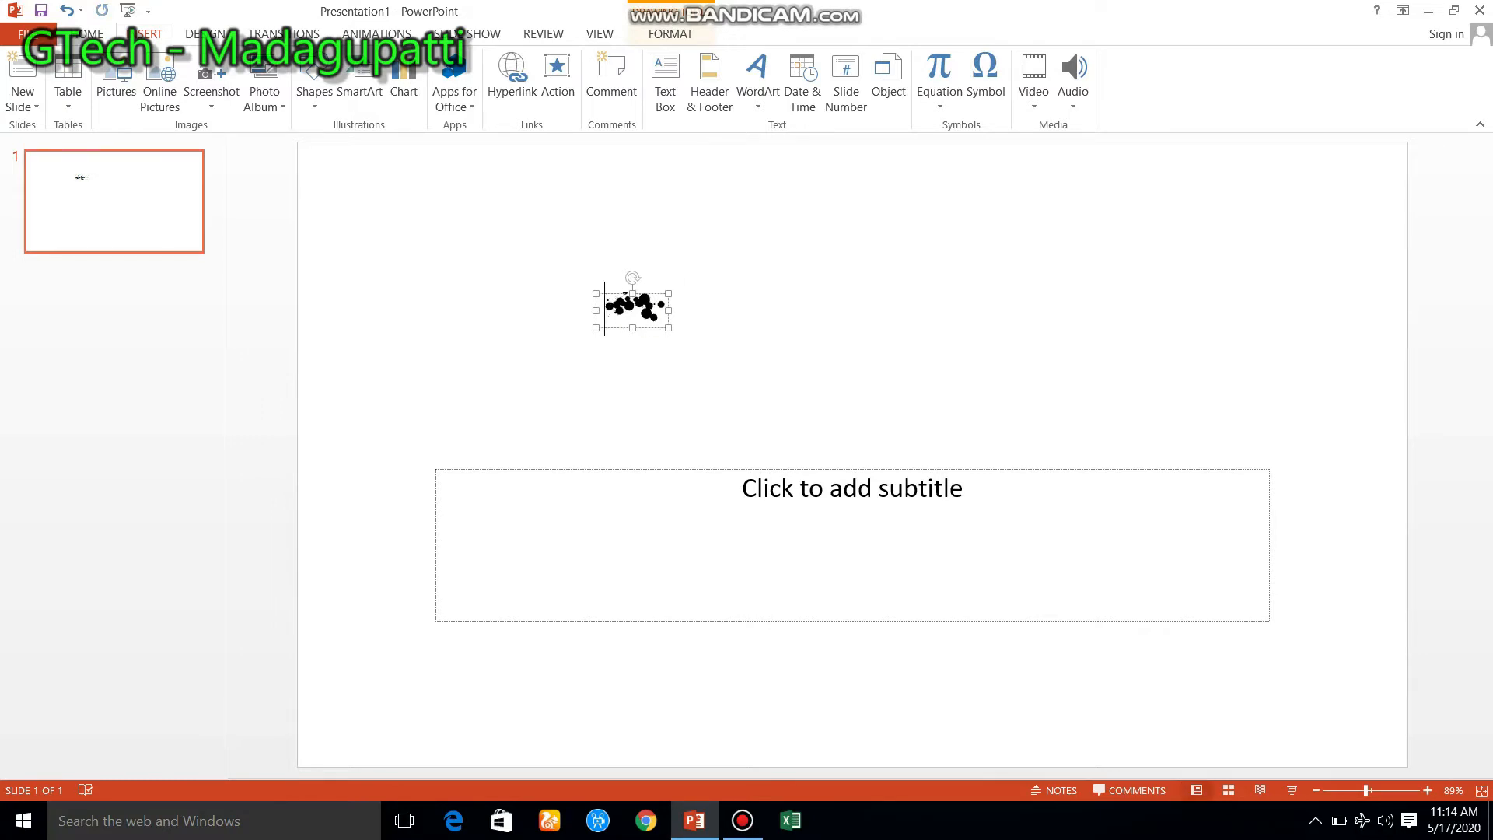
Paste the cut splatter as its own text box, widen the box, and place it just above the subtitle placeholder
click(708, 325)
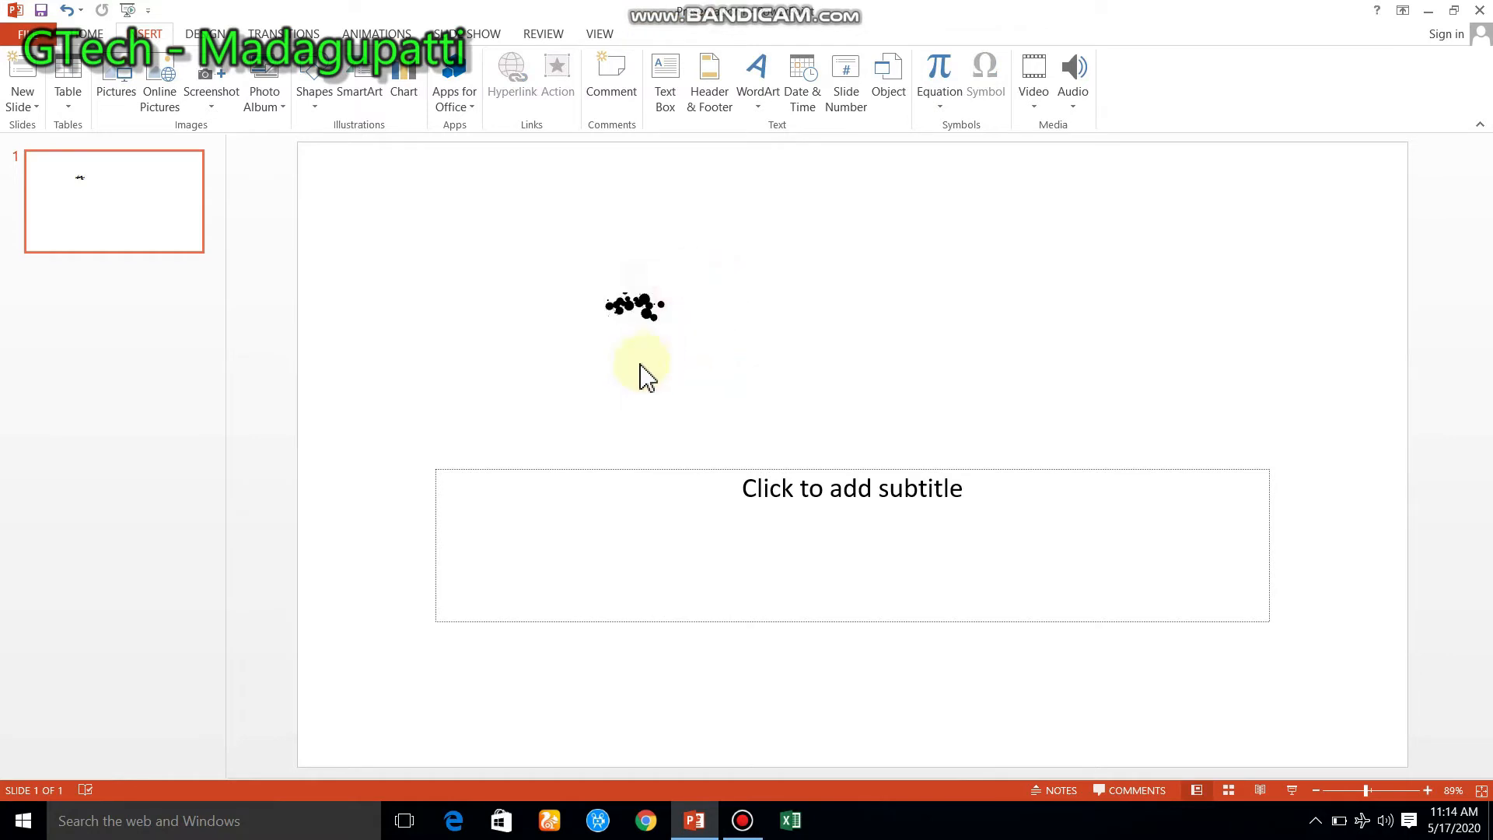
key(ctrl+v)
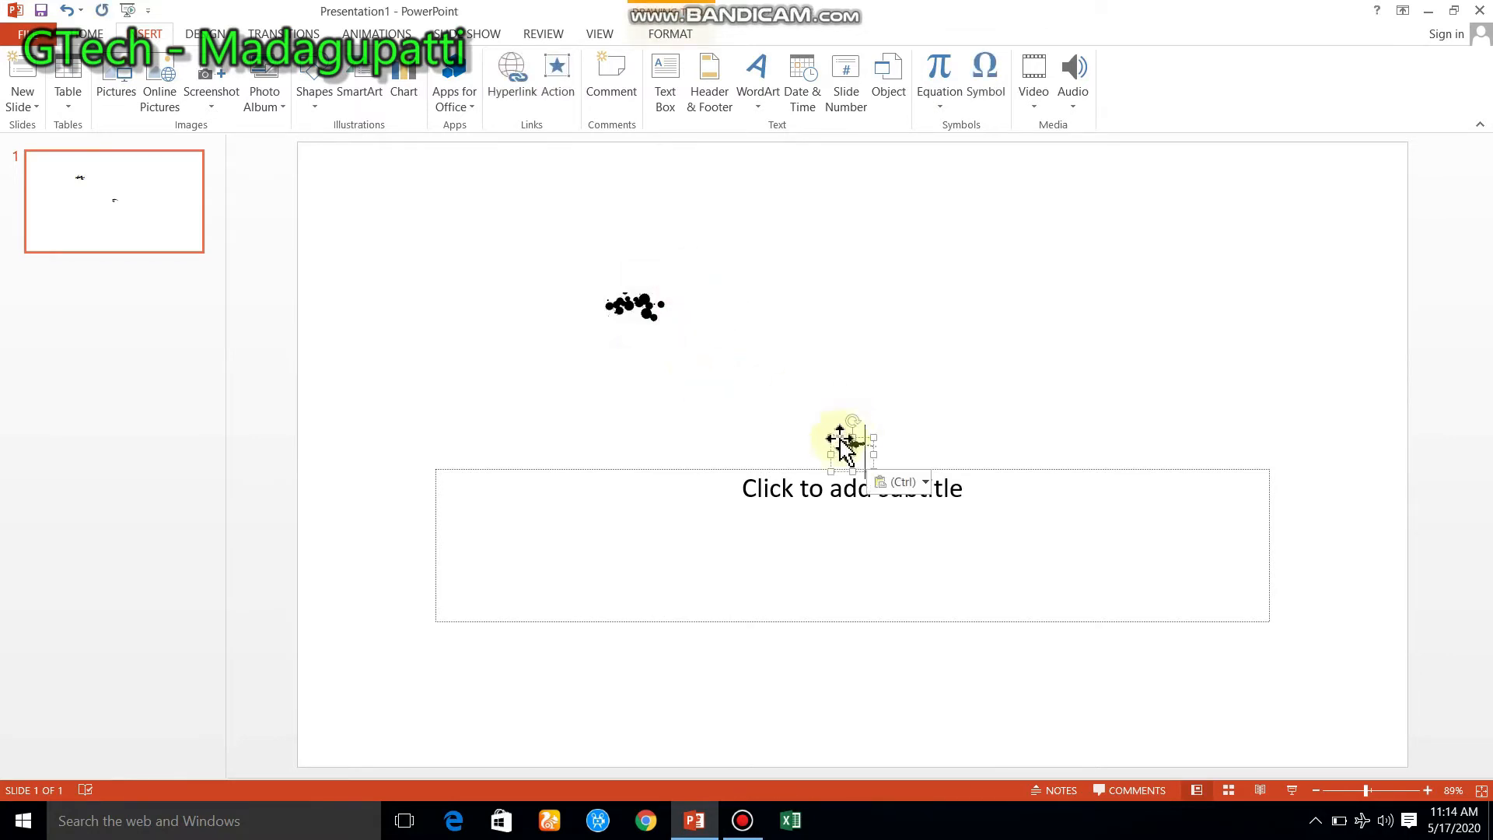
drag(872, 437, 1120, 370)
drag(926, 405, 878, 416)
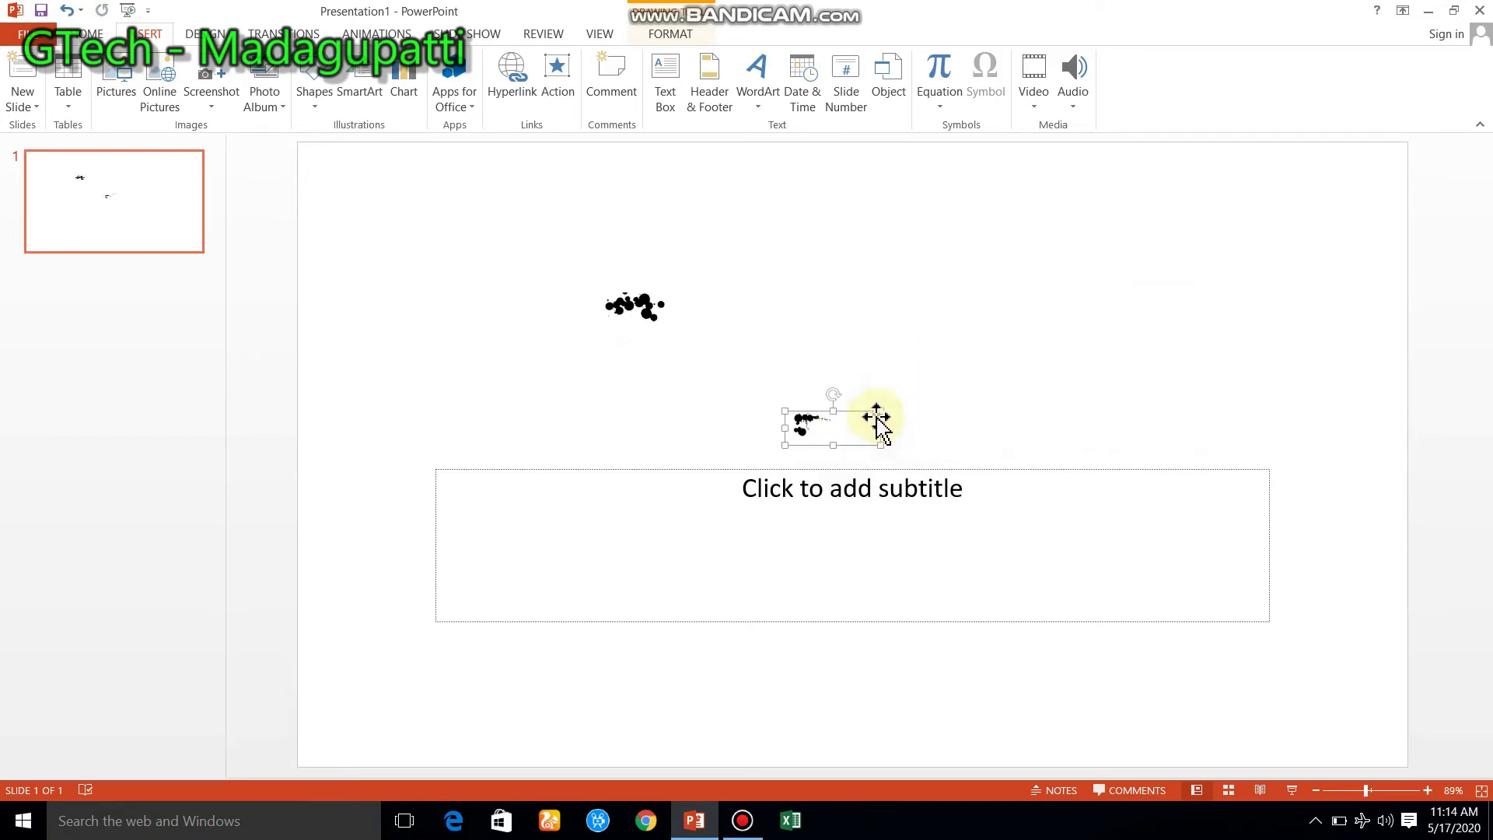
click(848, 425)
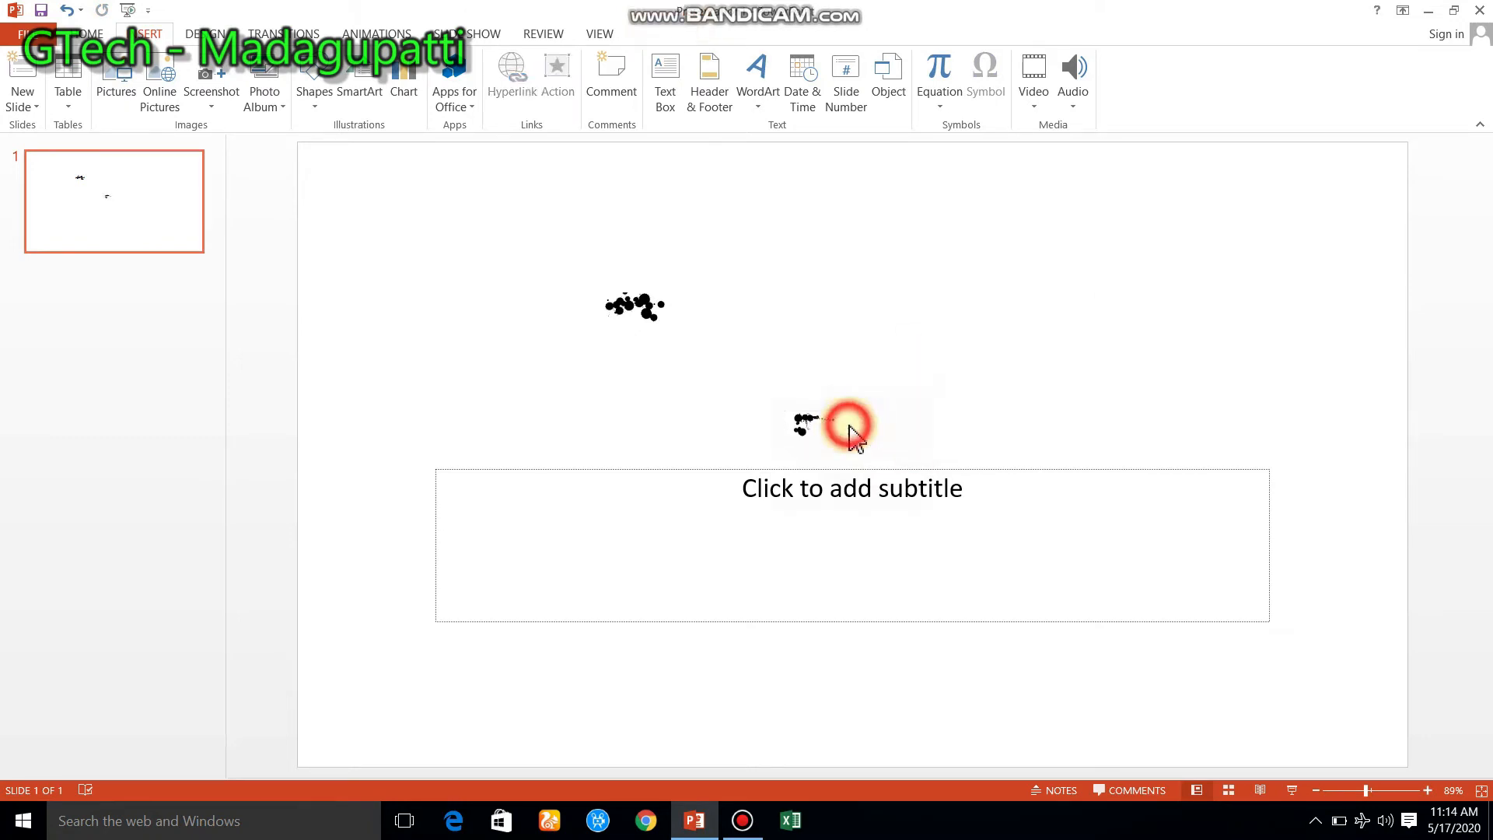
Enlarge the pasted splatter's font until it overlaps the subtitle placeholder, and shift it up toward the small splatter pair
click(803, 423)
key(ctrl+shift+period)
key(ctrl+shift+period)
key(ctrl+shift+period)
key(ctrl+shift+period)
key(ctrl+shift+period)
key(ctrl+shift+period)
key(ctrl+shift+period)
key(ctrl+shift+period)
key(ctrl+shift+period)
key(ctrl+shift+period)
key(ctrl+shift+period)
key(ctrl+shift+period)
key(ctrl+shift+period)
key(ctrl+shift+period)
key(ctrl+shift+period)
key(ctrl+shift+period)
key(ctrl+shift+period)
key(ctrl+shift+period)
key(ctrl+shift+period)
key(ctrl+shift+period)
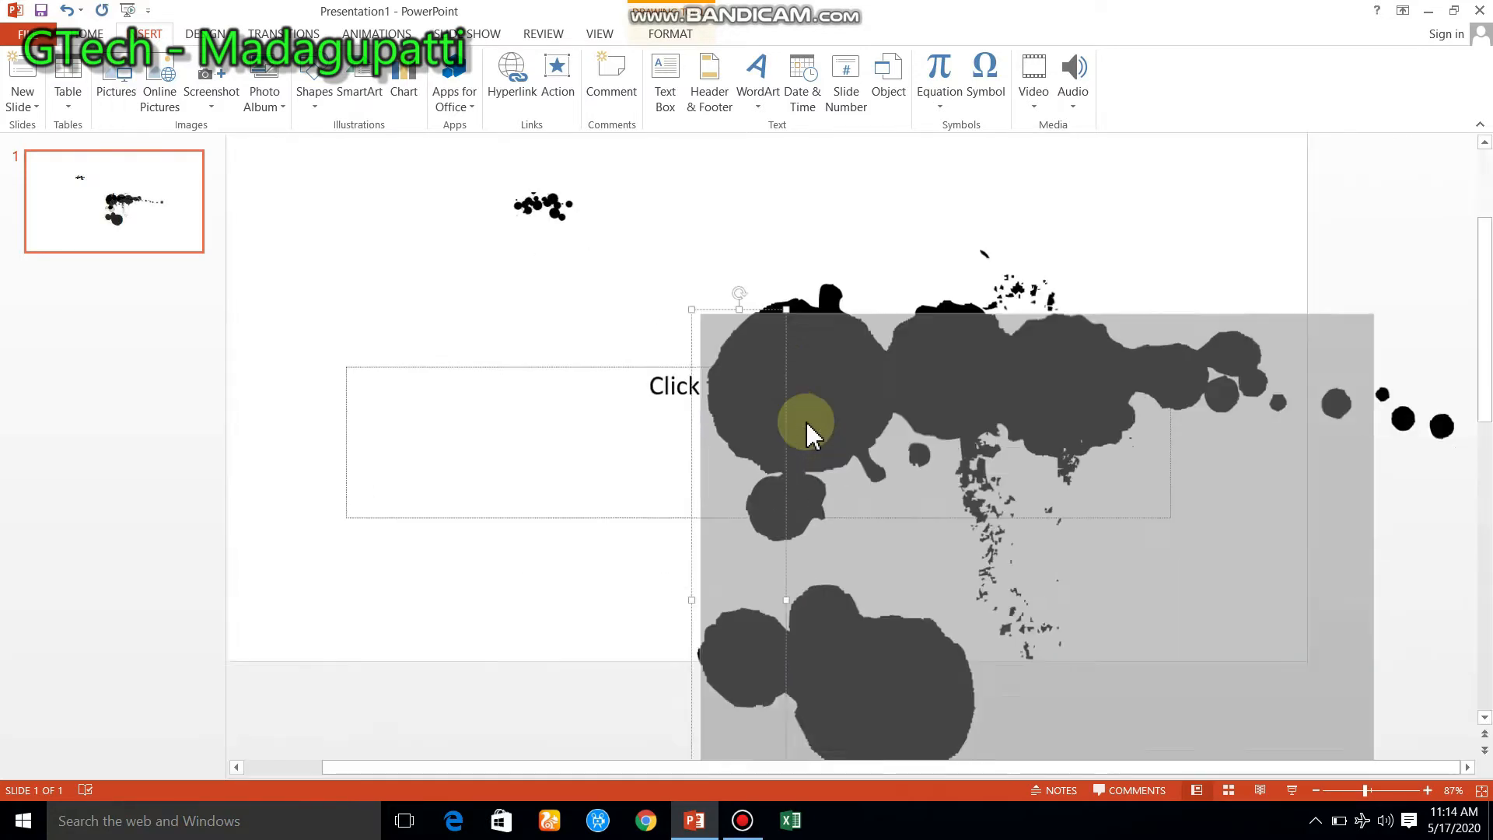
key(ctrl+shift+comma)
key(ctrl+shift+comma)
key(ctrl+shift+comma)
key(ctrl+shift+comma)
key(ctrl+shift+comma)
key(ctrl+shift+comma)
key(ctrl+shift+comma)
key(ctrl+shift+comma)
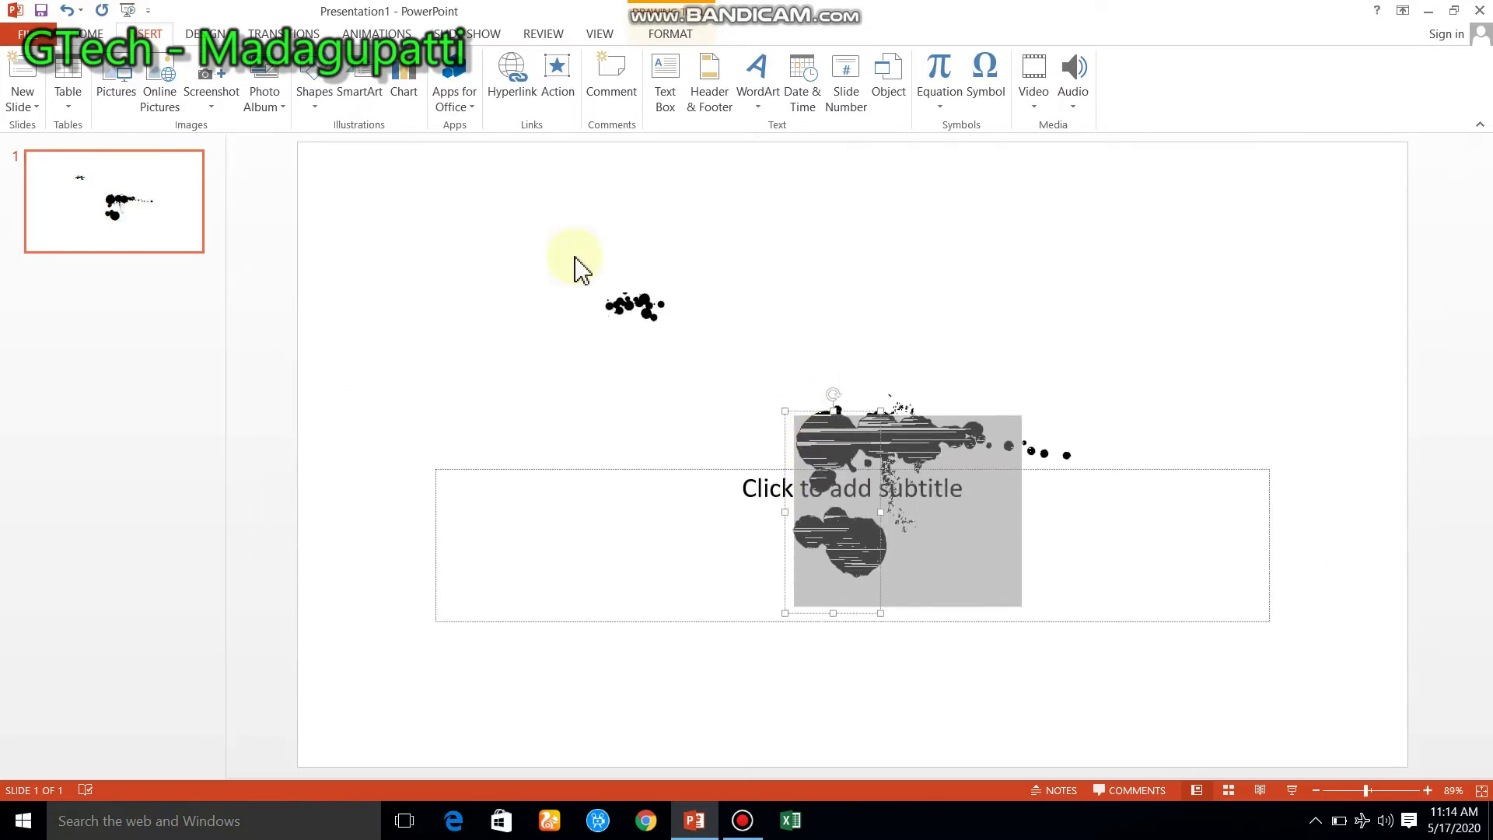
drag(806, 413, 683, 373)
click(590, 350)
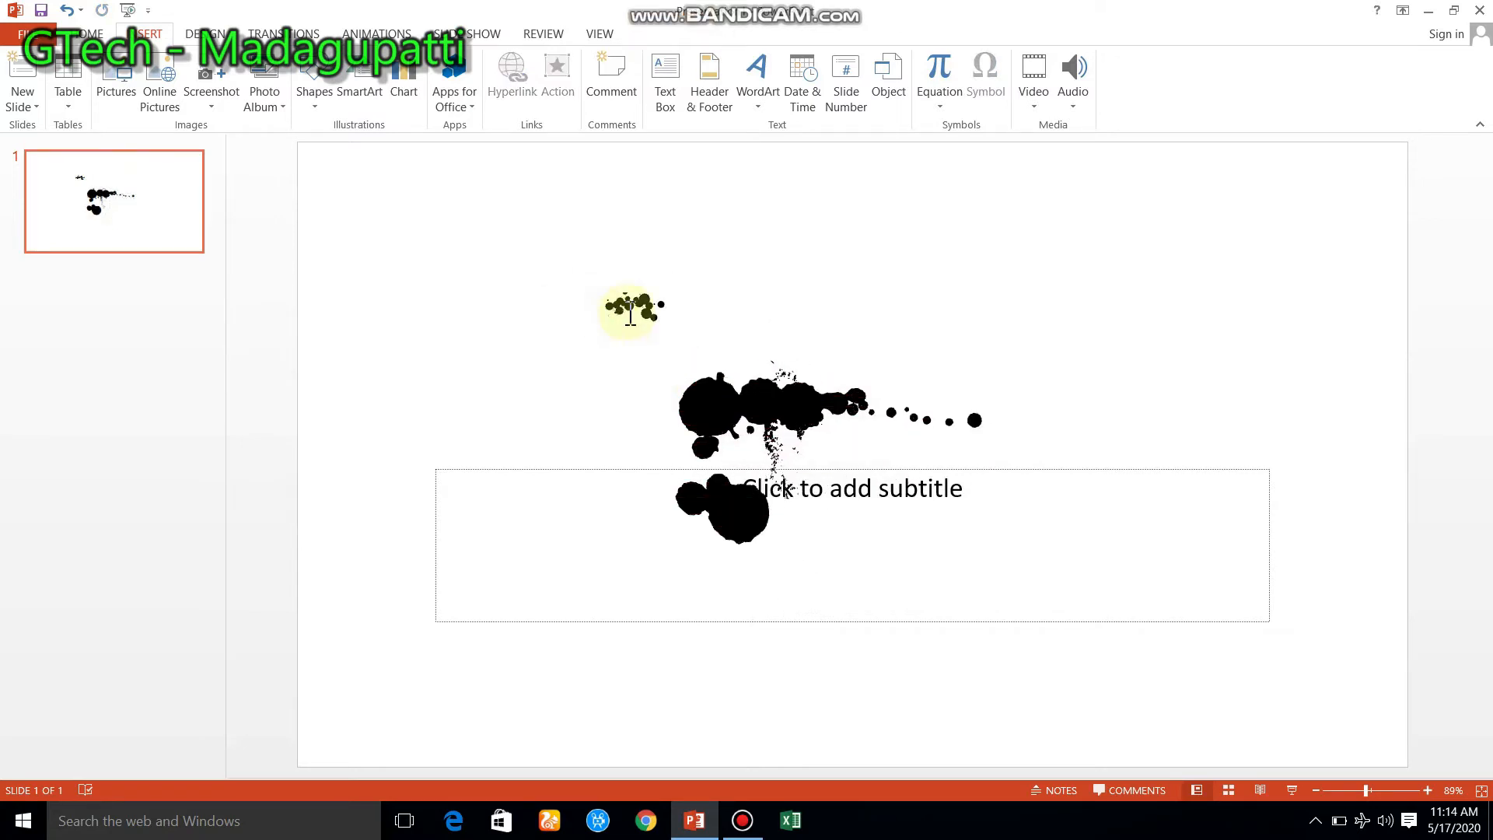
Cut the last splatter from the small symbol text box and paste it as a separate text box
click(642, 298)
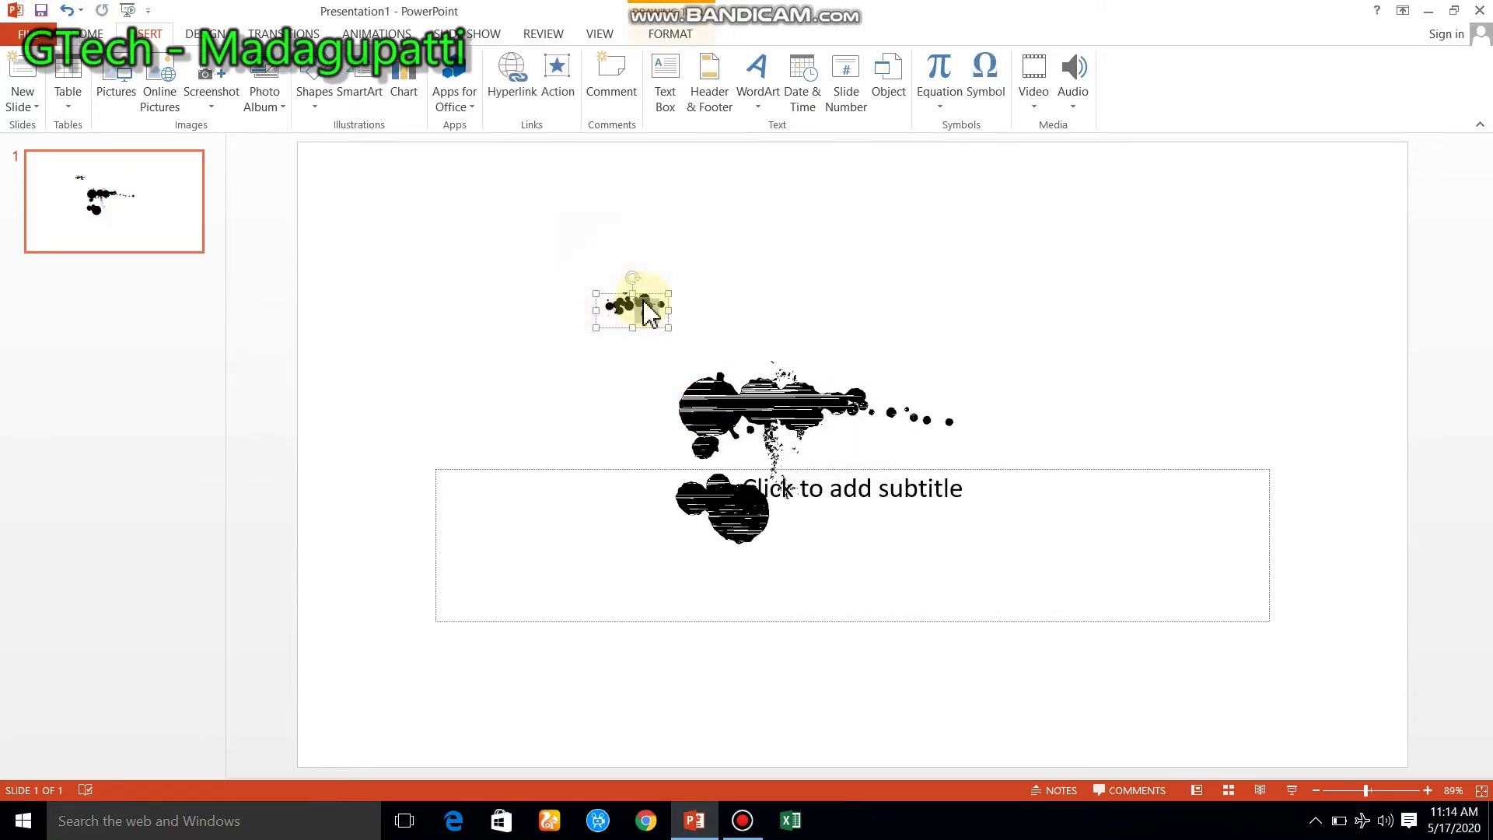
key(BackSpace)
click(1064, 356)
key(ctrl+v)
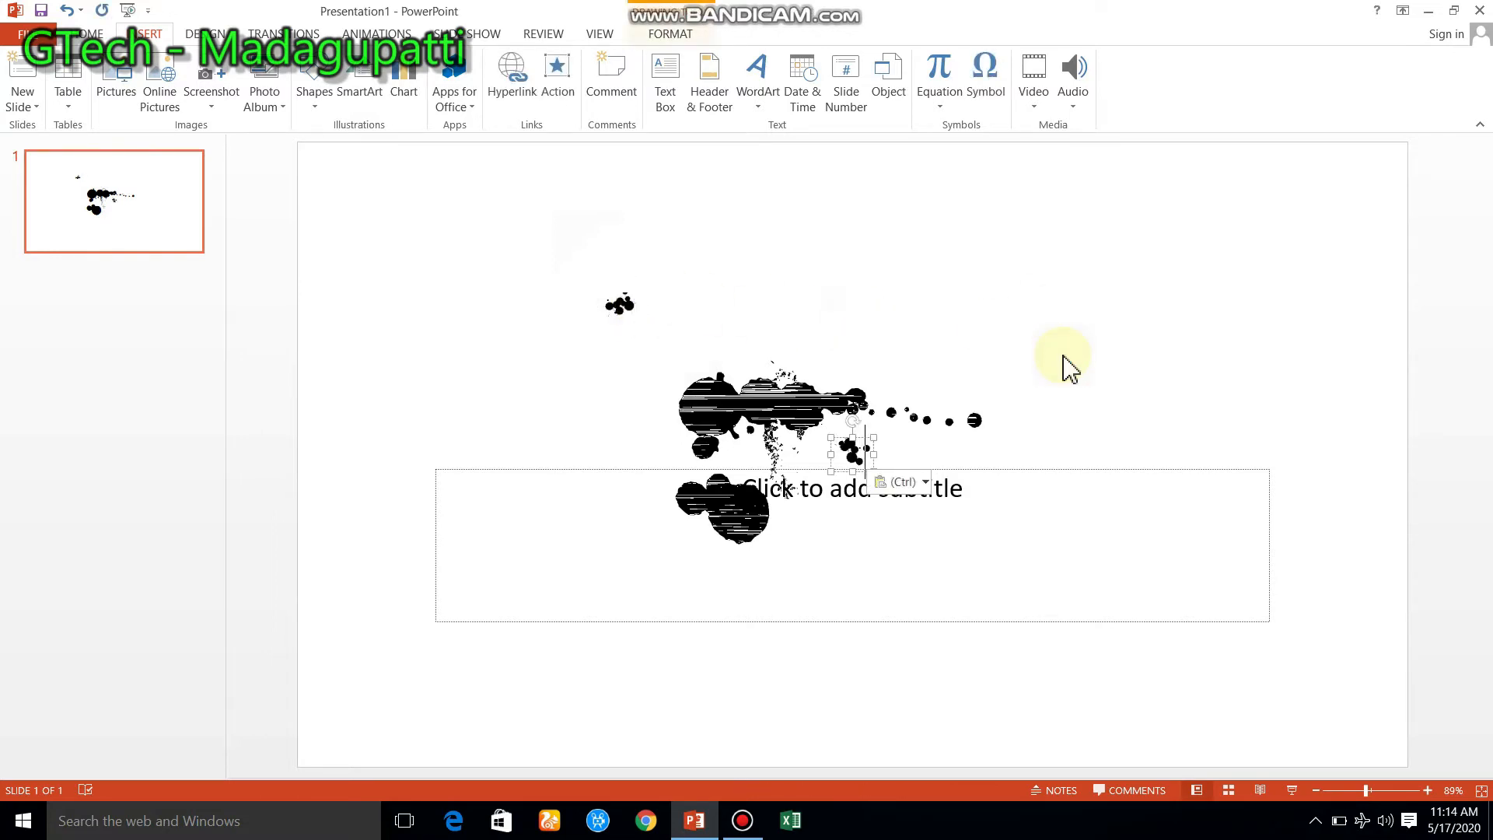
Move the large dripping splatter to the slide's left side, clear of the newly pasted splatter
click(843, 440)
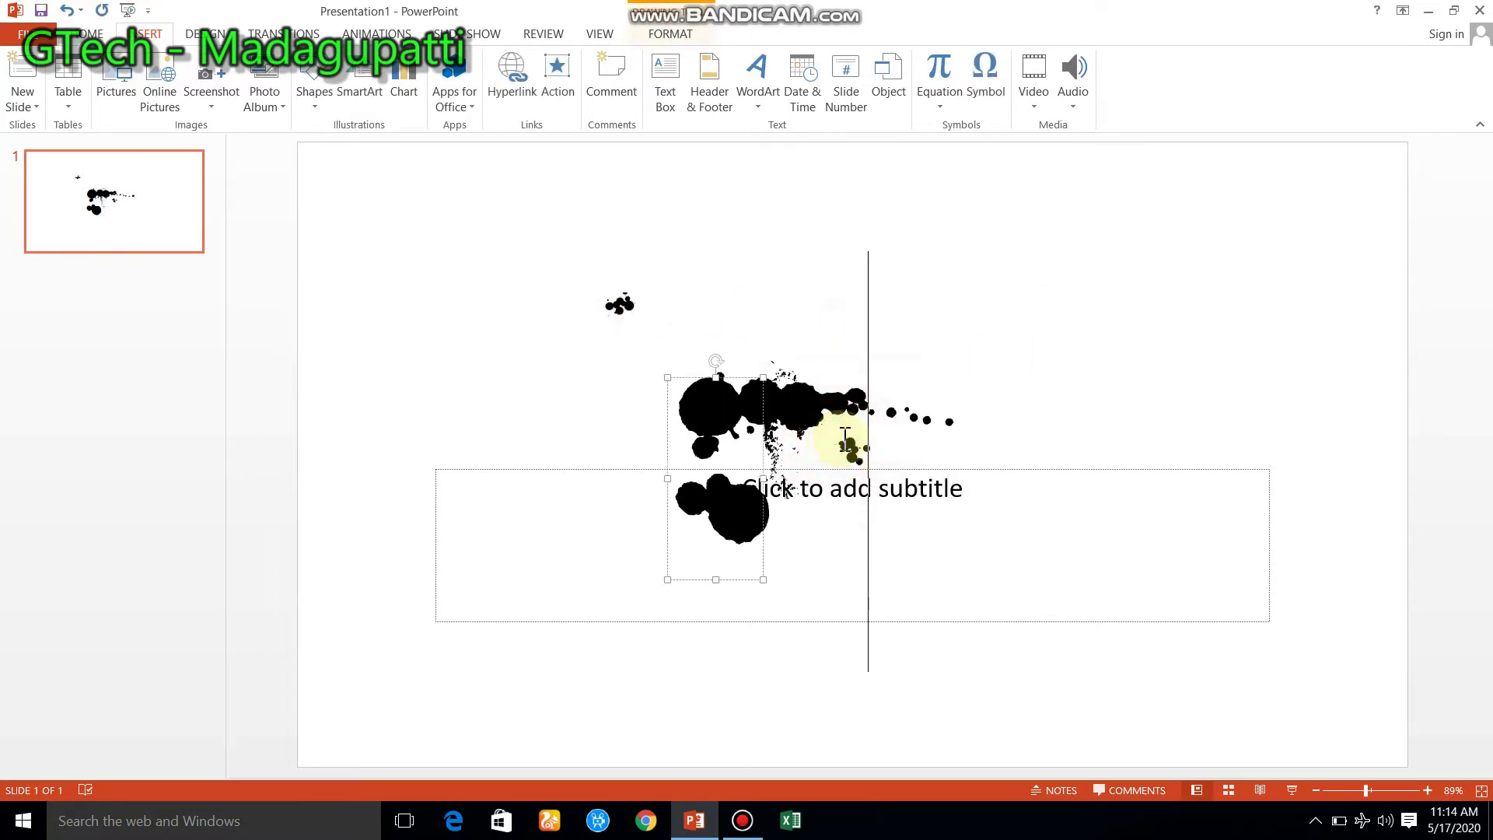
click(977, 503)
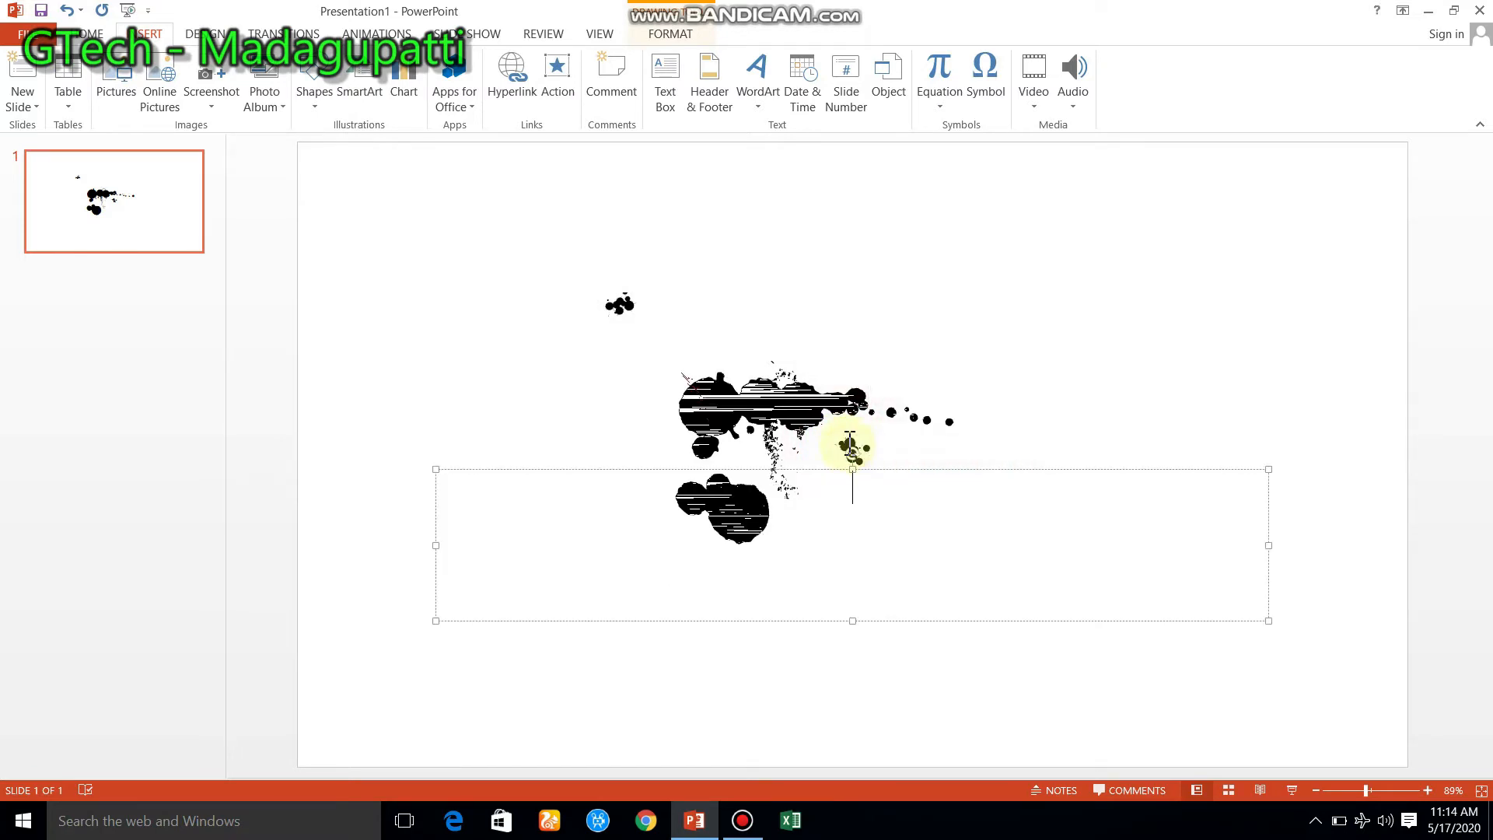
click(778, 375)
click(750, 378)
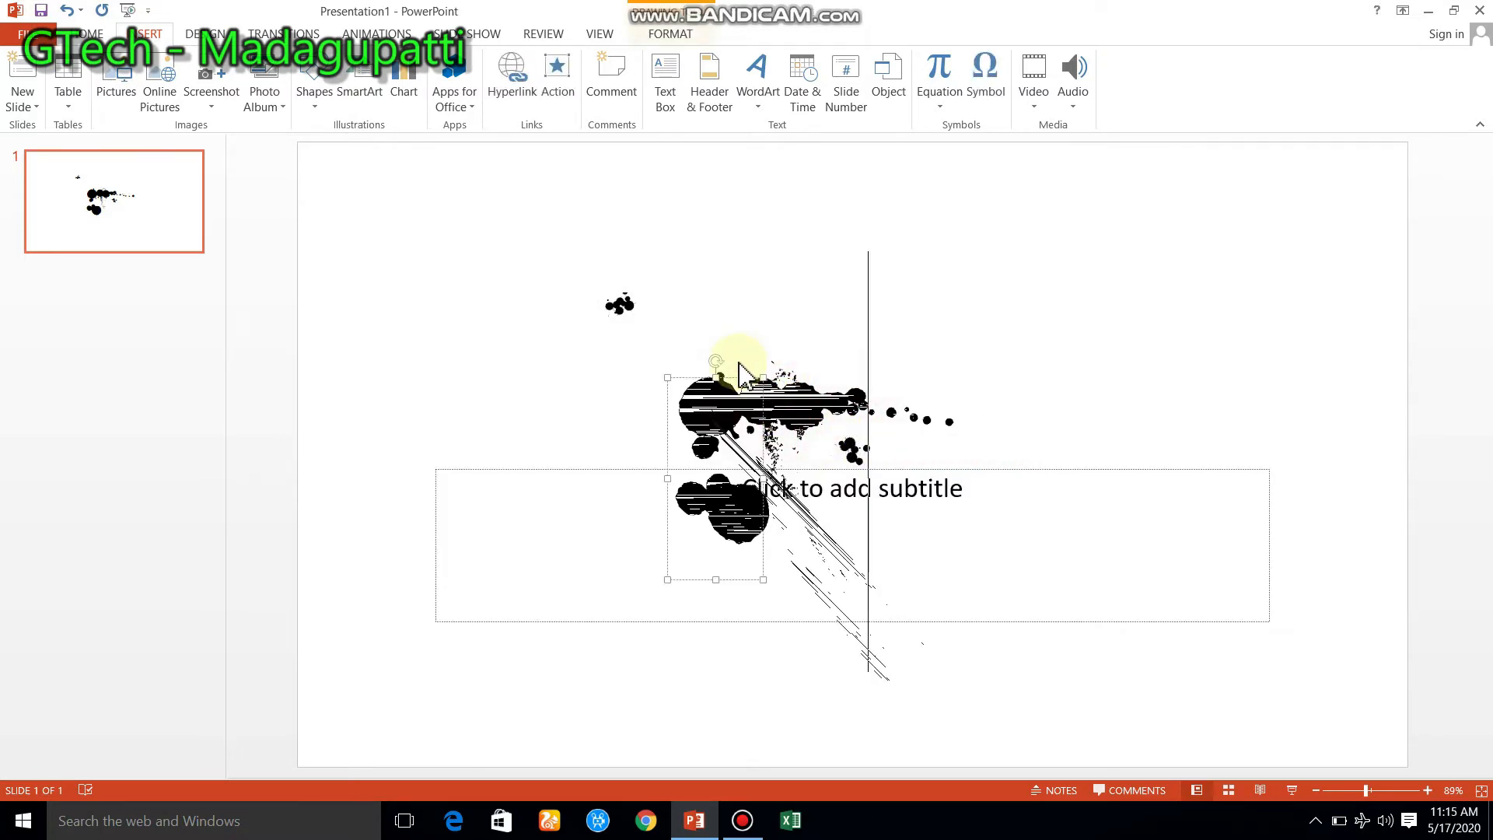
mouse_move(716, 373)
mouse_down()
mouse_move(590, 403)
mouse_move(493, 392)
mouse_up()
Enlarge the newly pasted splatter's font until it fills much of the slide's right half, and move it up onto the slide
click(854, 451)
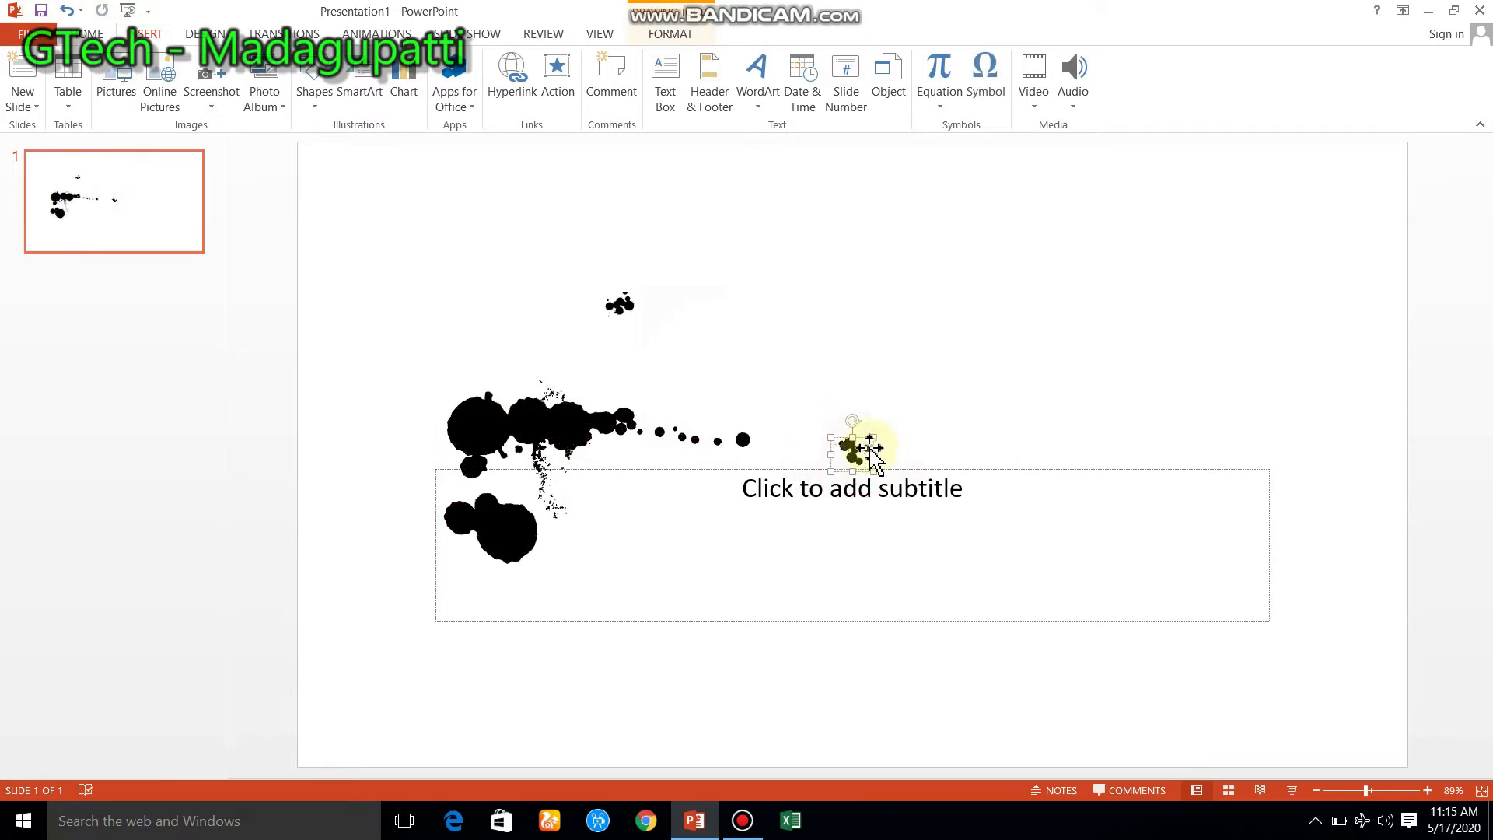
key(ctrl+a)
key(ctrl+bracketright)
key(ctrl+bracketright)
key(ctrl+bracketright)
key(ctrl+bracketright)
key(ctrl+bracketright)
key(ctrl+bracketright)
key(ctrl+bracketright)
key(ctrl+bracketright)
key(ctrl+bracketright)
key(ctrl+bracketright)
key(ctrl+bracketright)
key(ctrl+bracketright)
key(ctrl+bracketright)
key(ctrl+bracketright)
key(ctrl+bracketright)
key(ctrl+bracketright)
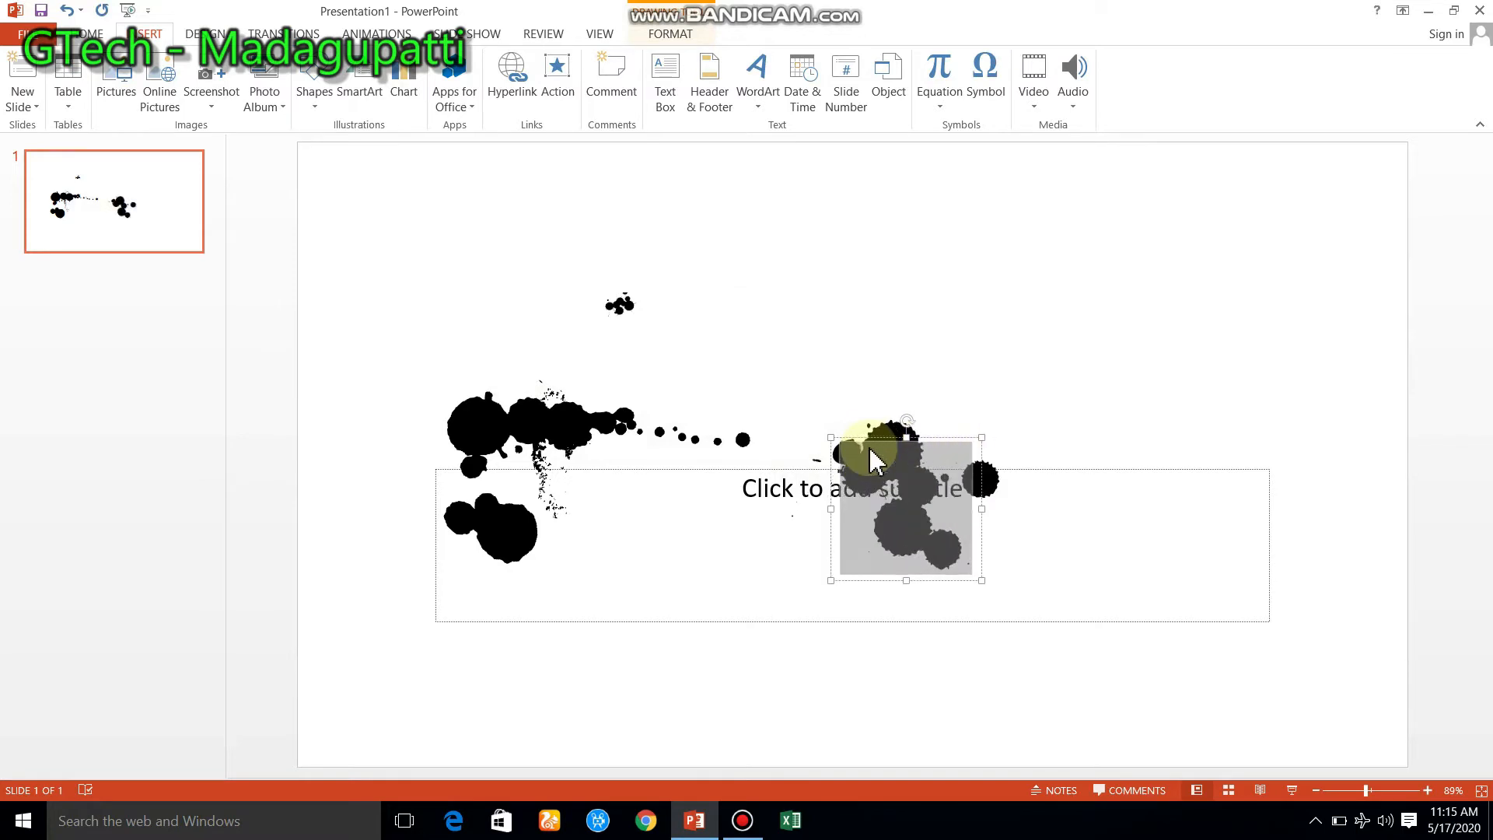
key(ctrl+bracketright)
key(ctrl+bracketright)
key(ctrl+bracketright)
key(ctrl+bracketright)
key(ctrl+bracketright)
key(ctrl+bracketright)
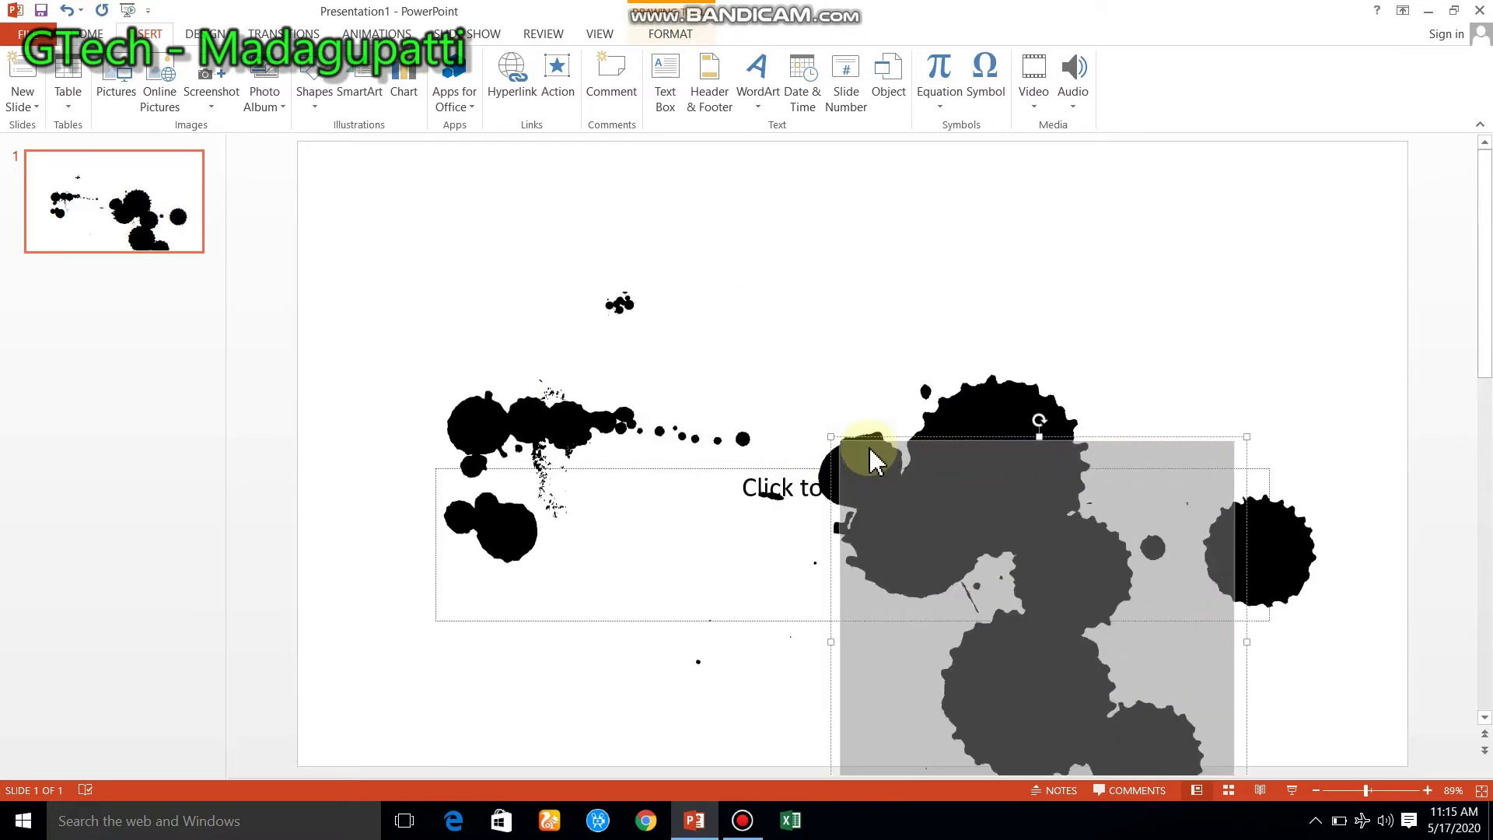
click(1127, 385)
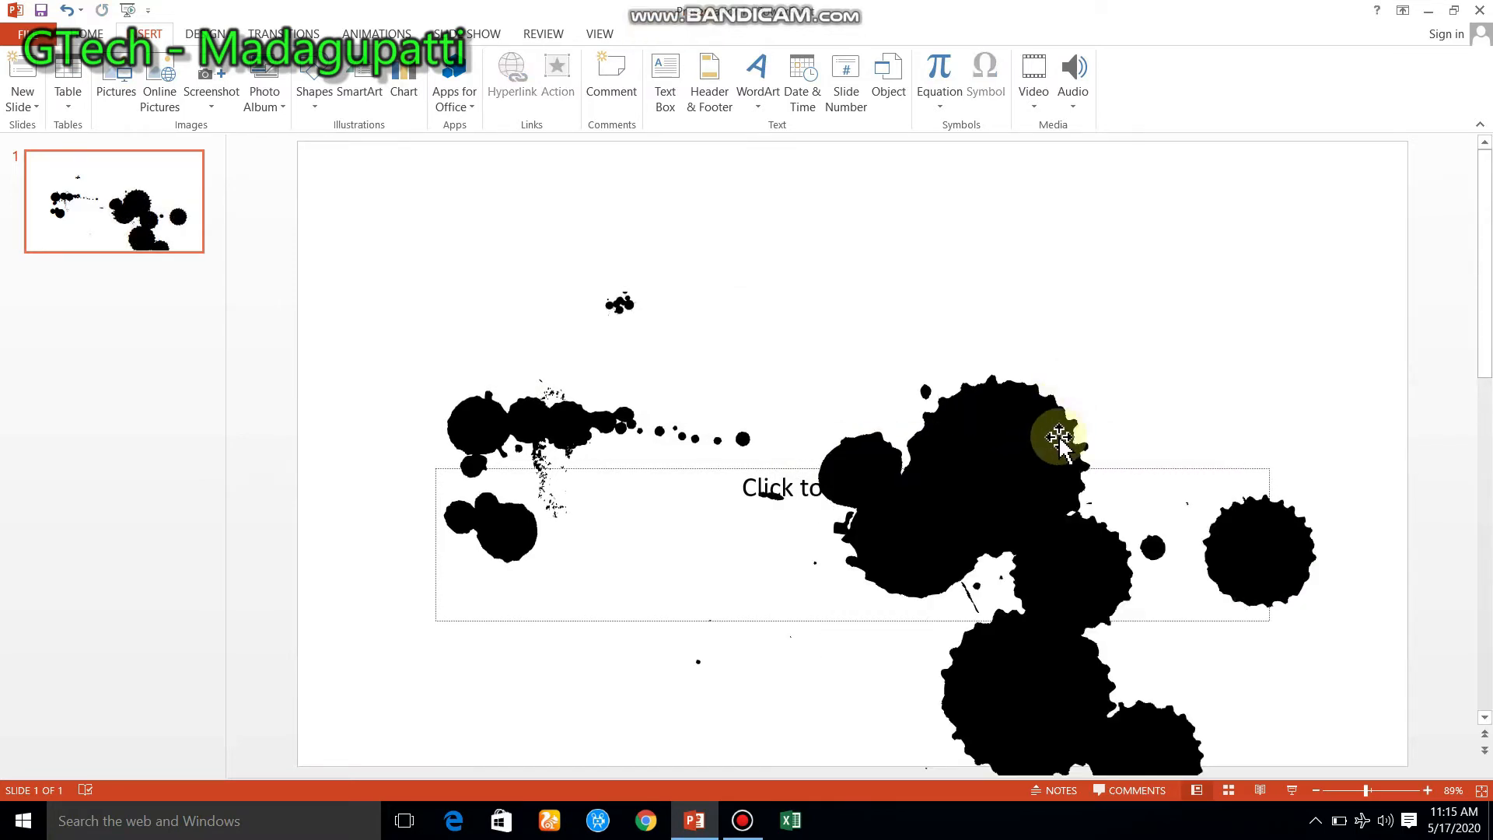
mouse_move(1054, 434)
mouse_down()
mouse_move(1060, 310)
mouse_move(1072, 311)
mouse_up()
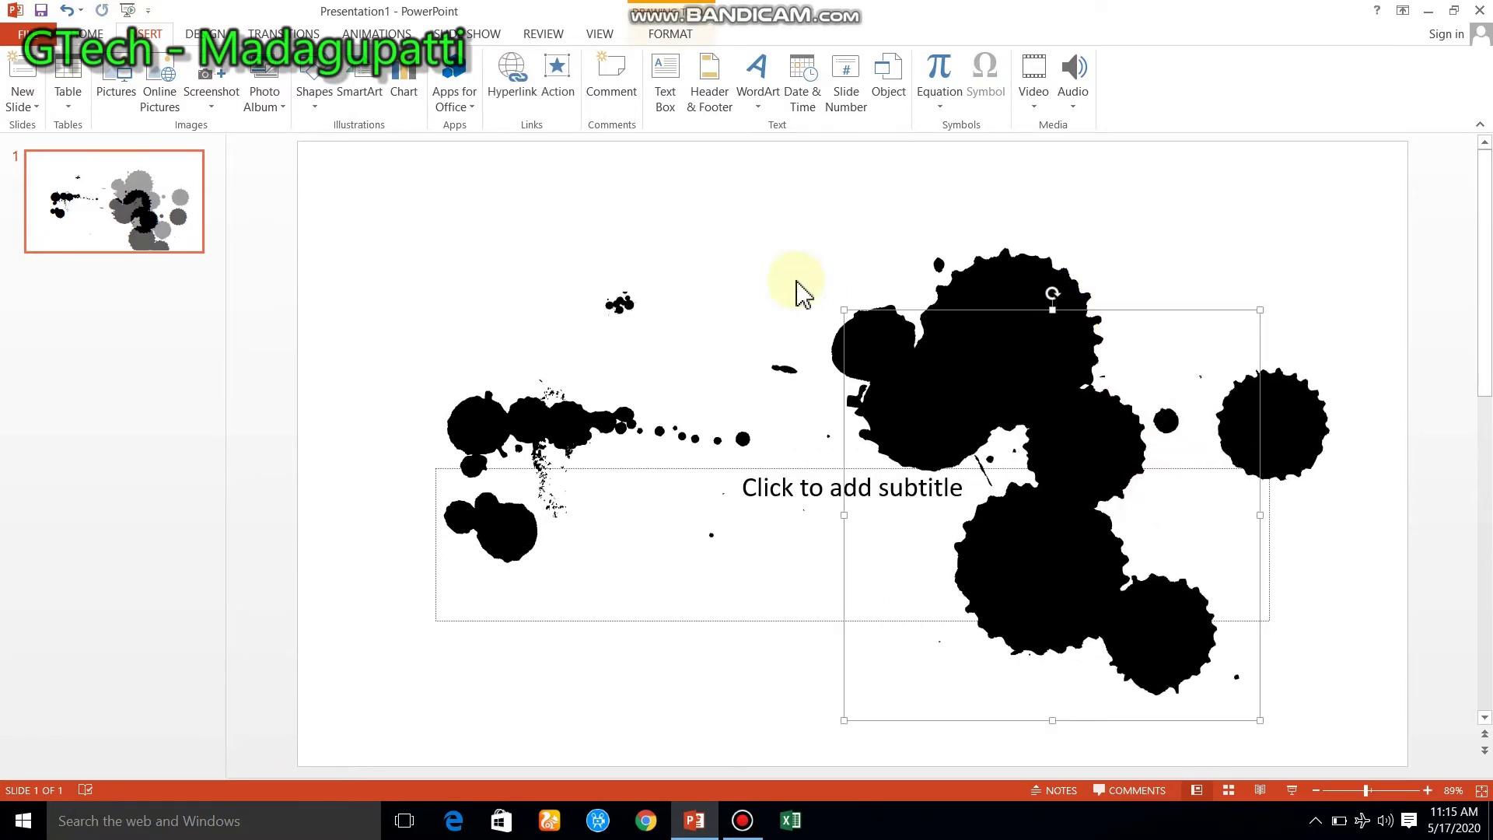
Enlarge the font of the remaining small splatter and move it to the slide's upper-left area
click(618, 309)
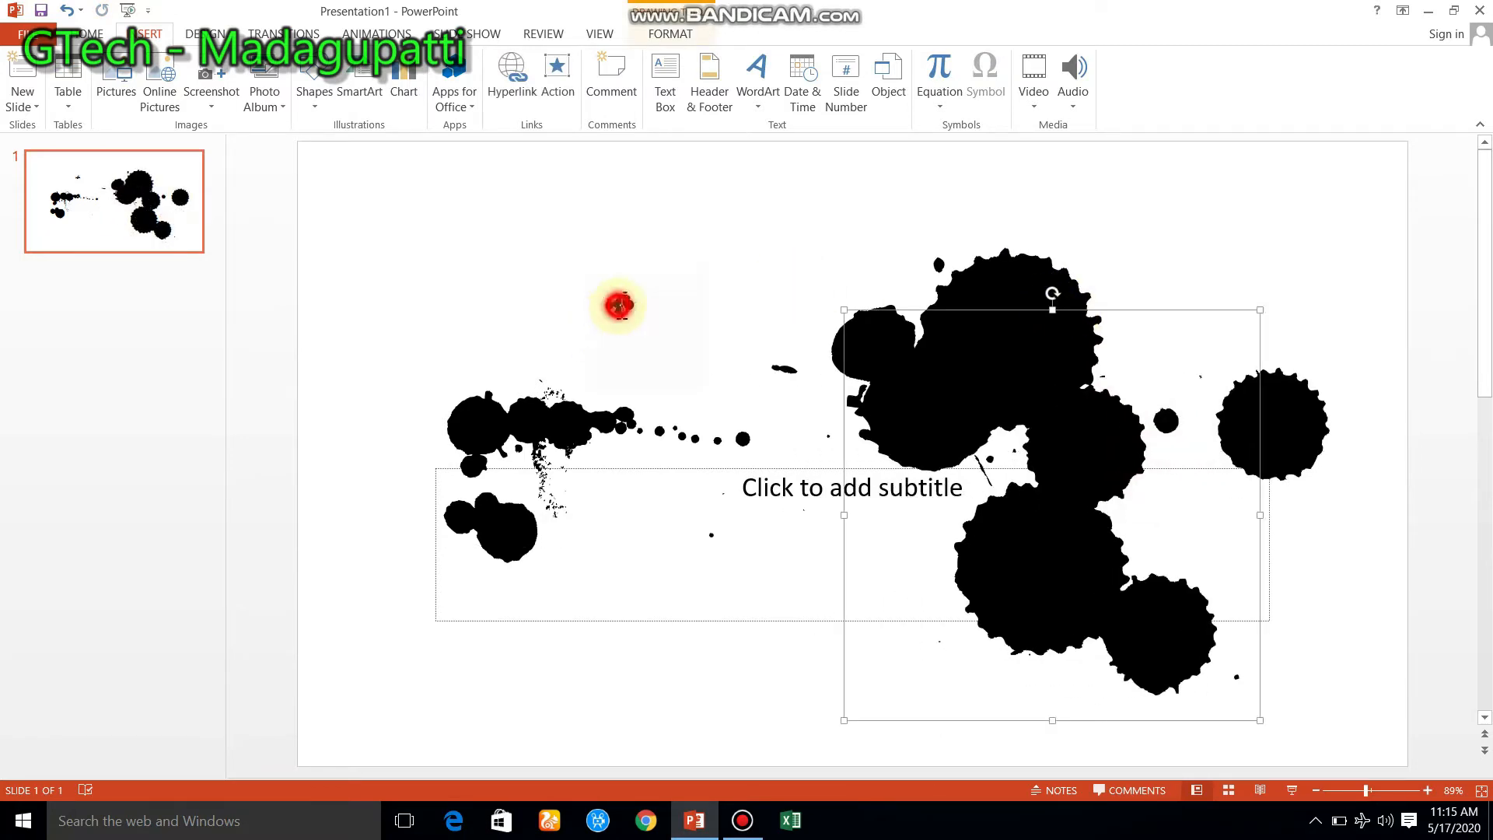
key(ctrl+a)
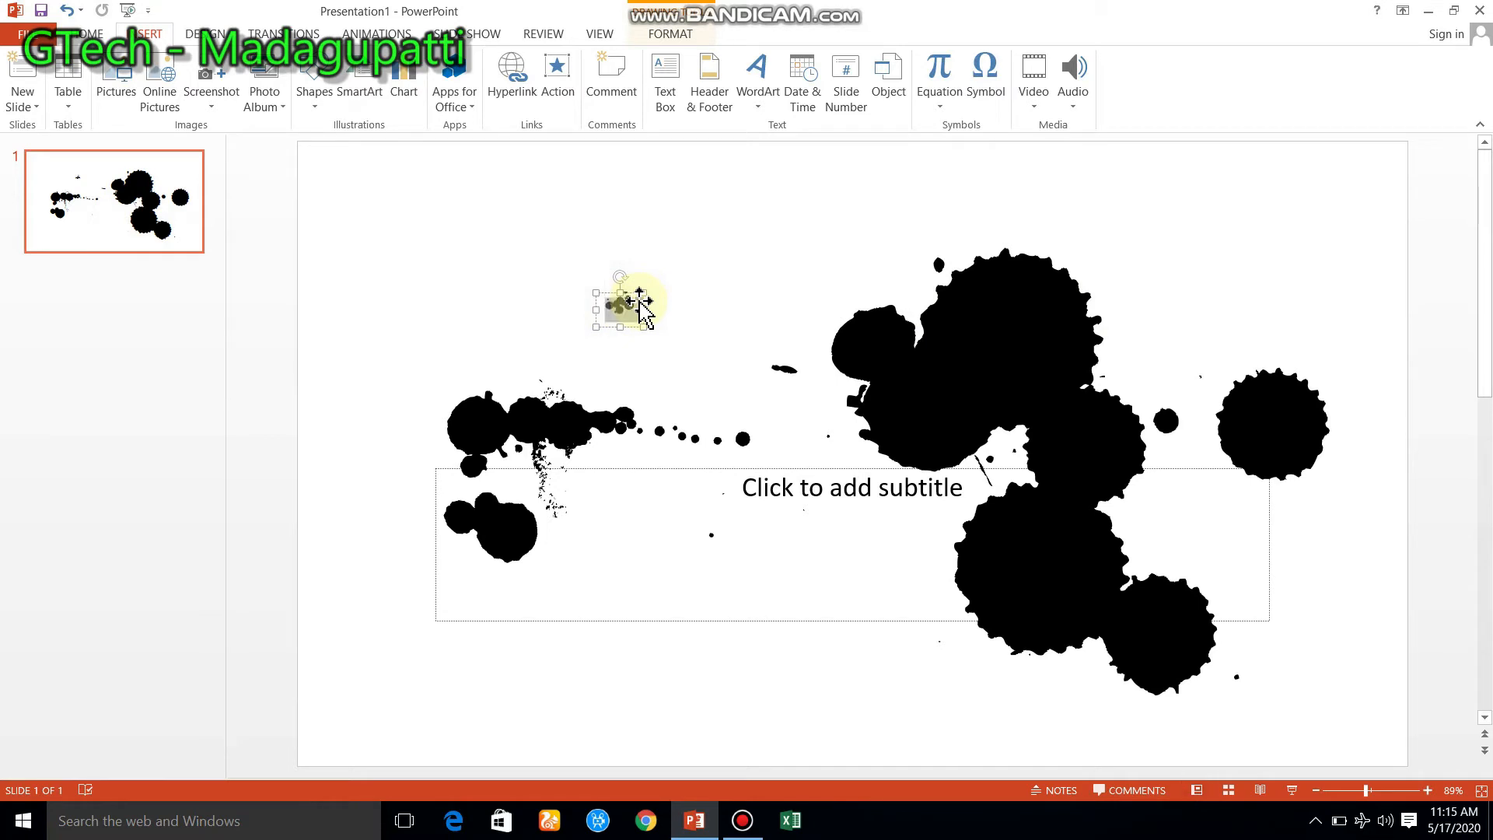
key(ctrl+])
key(ctrl+])
key(ctrl+])
key(ctrl+])
key(ctrl+])
key(ctrl+])
key(ctrl+])
key(ctrl+])
key(ctrl+])
key(ctrl+])
key(ctrl+])
key(ctrl+])
key(ctrl+])
key(ctrl+])
key(ctrl+])
key(ctrl+])
key(ctrl+])
key(ctrl+])
key(ctrl+])
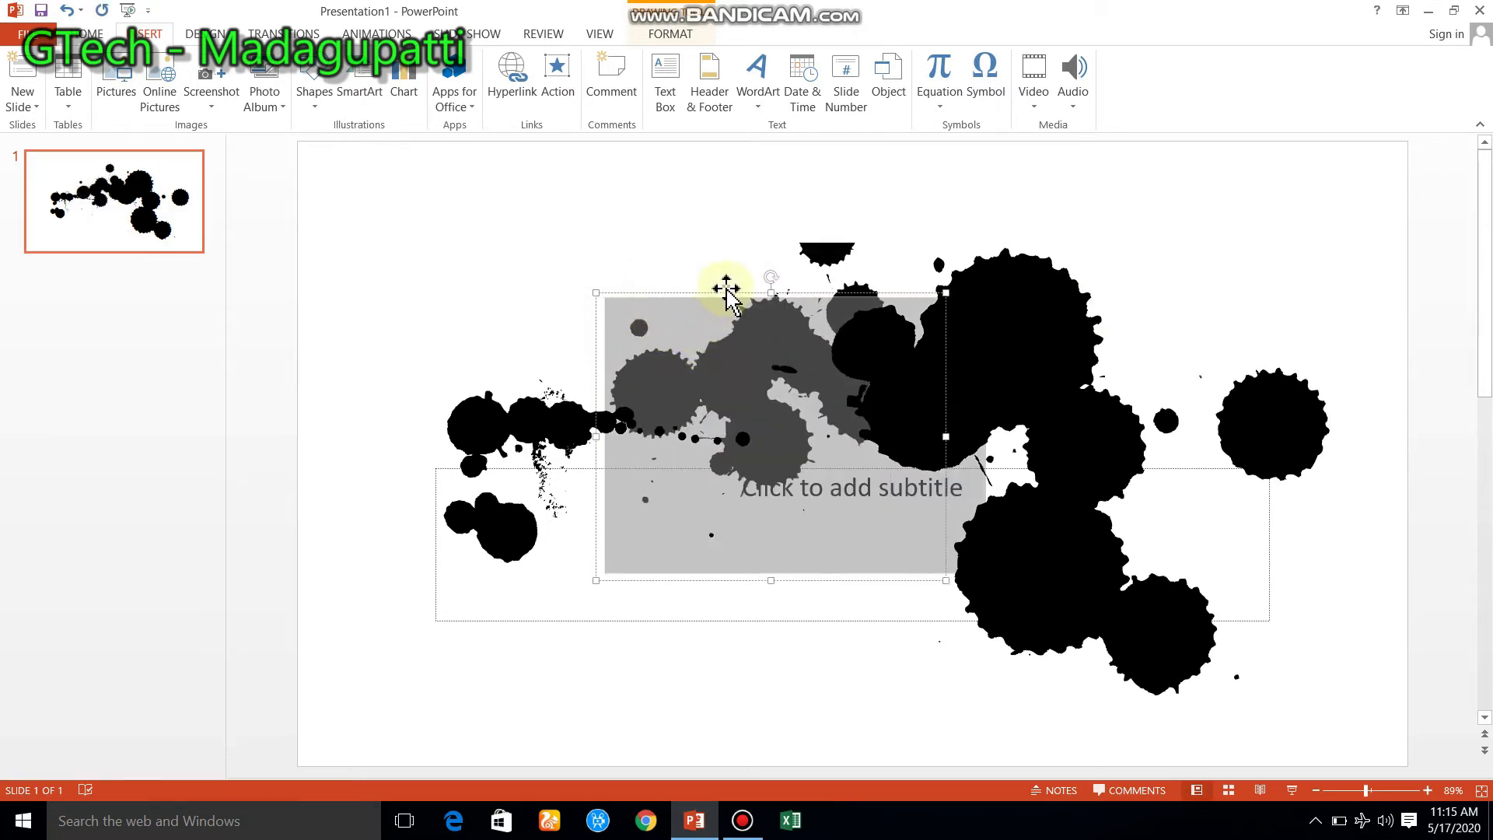
drag(729, 297, 560, 221)
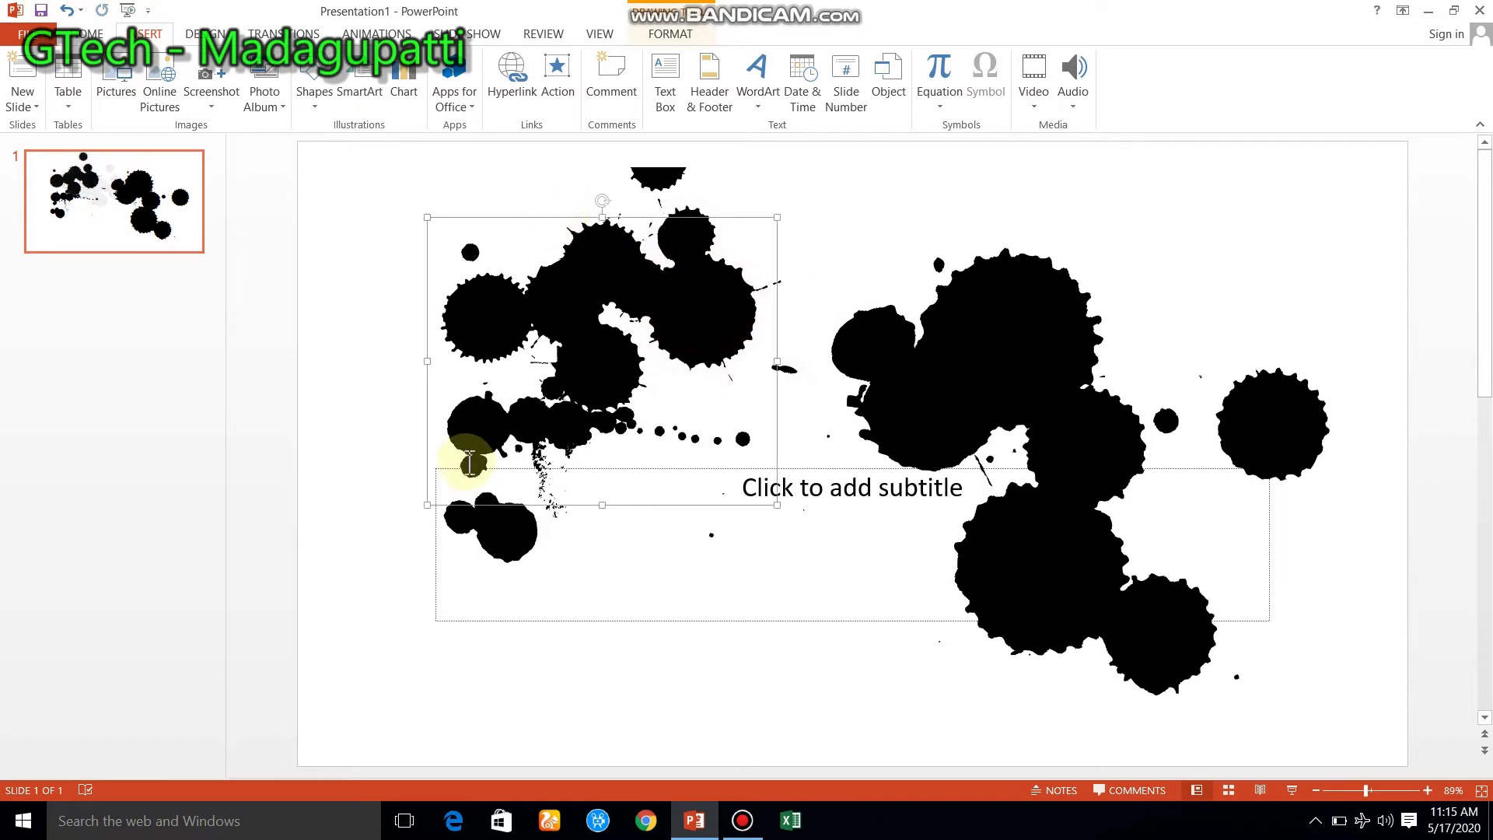
Move the dripping splatter into the upper-left cluster, and rotate the largest splatter and overlap it on the same cluster
drag(493, 525, 663, 300)
click(1063, 426)
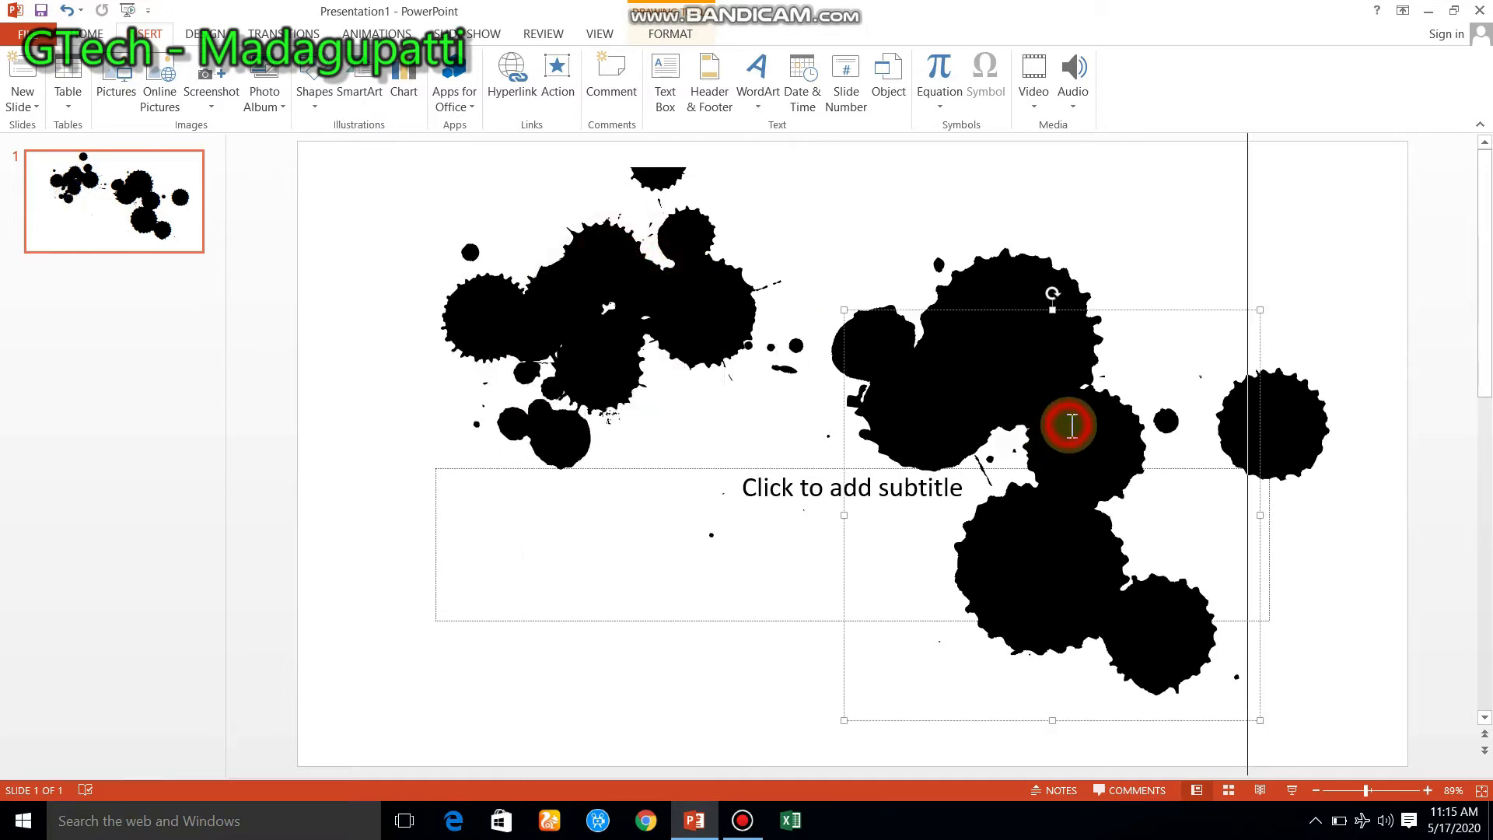
drag(1087, 314, 794, 830)
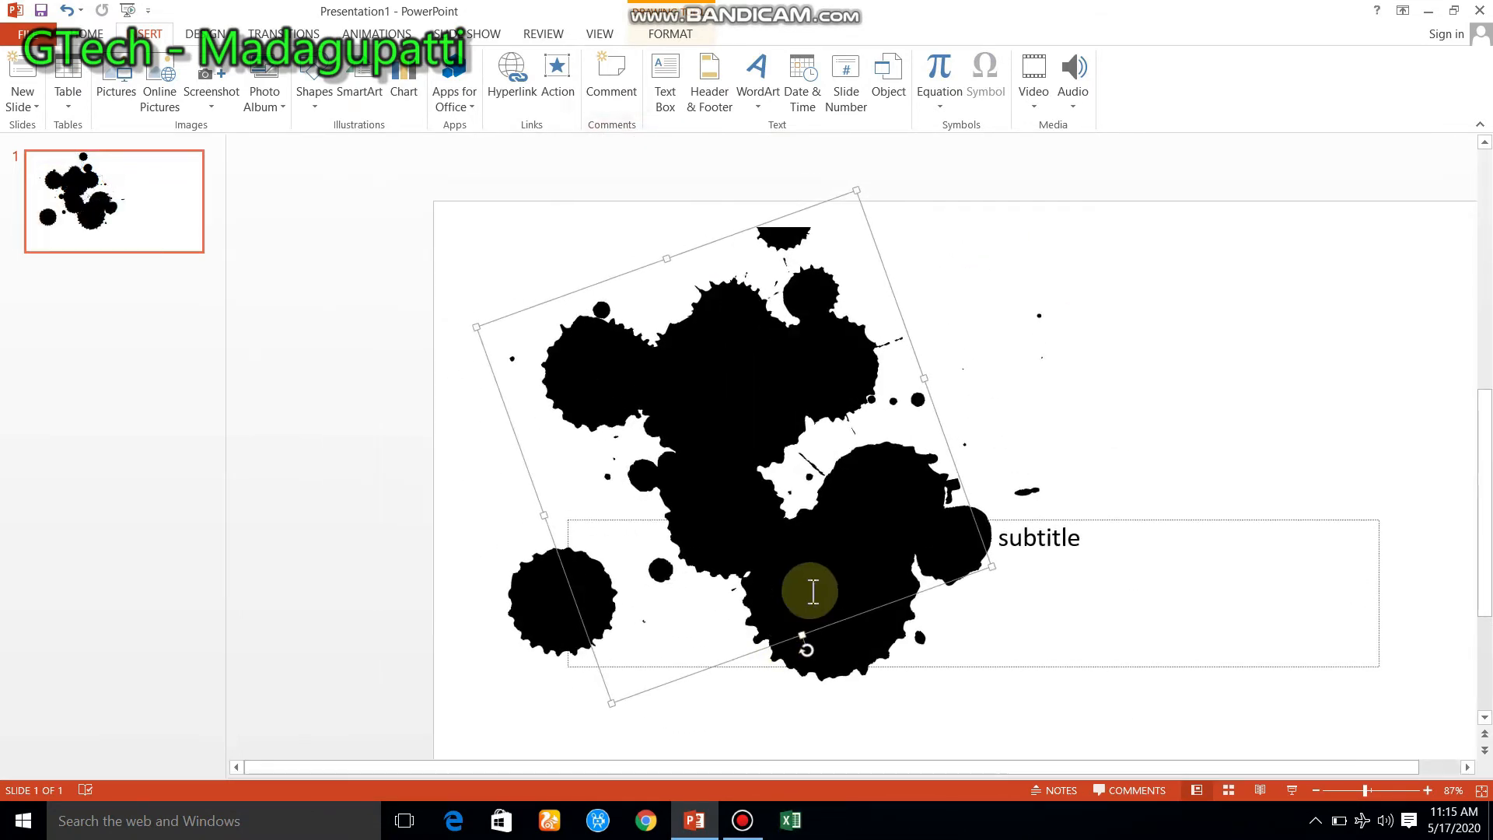
drag(852, 615, 833, 503)
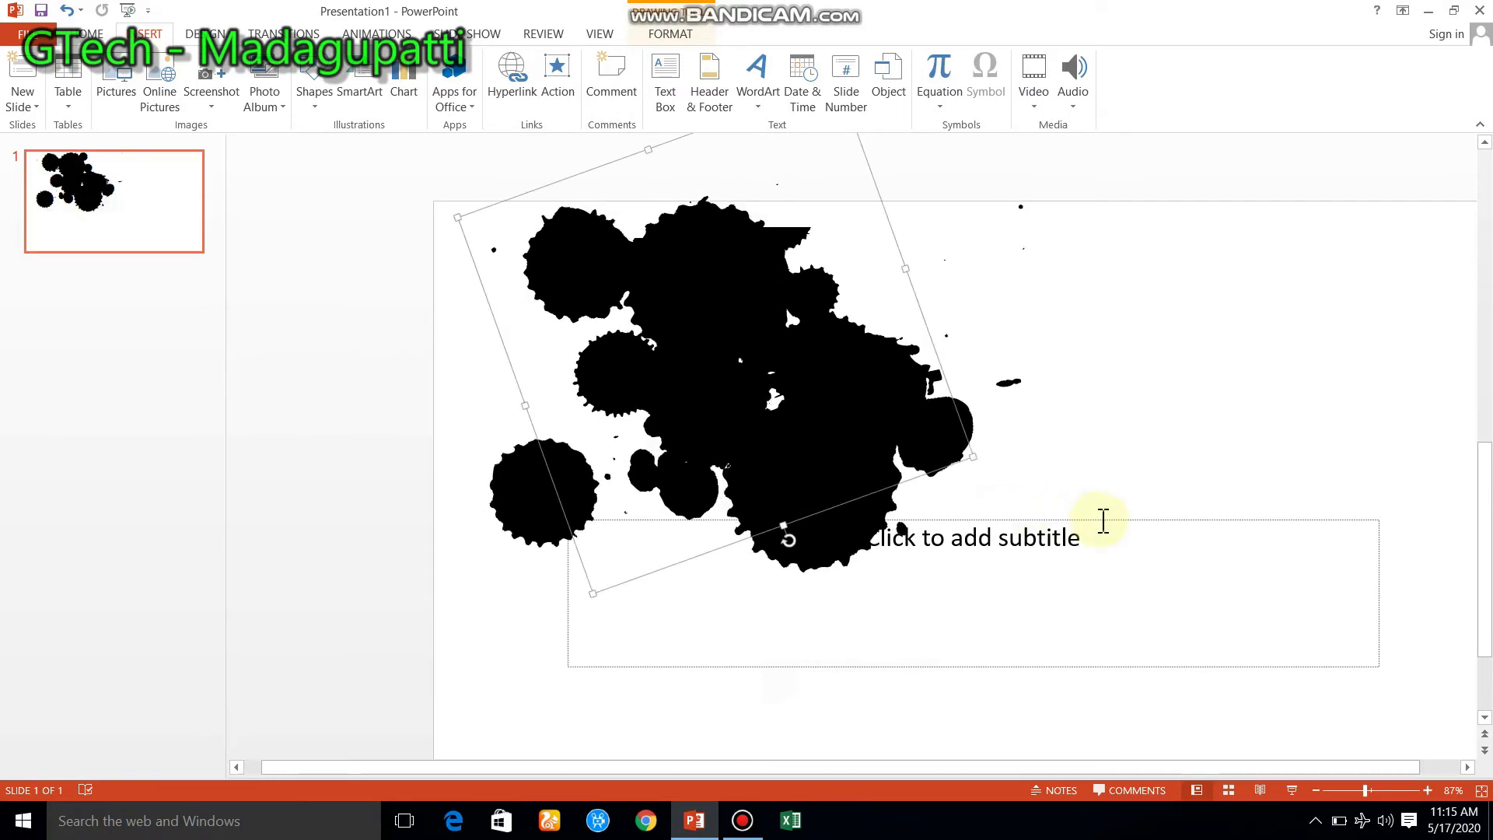
Delete the empty subtitle placeholder from the slide
click(1102, 520)
click(1101, 520)
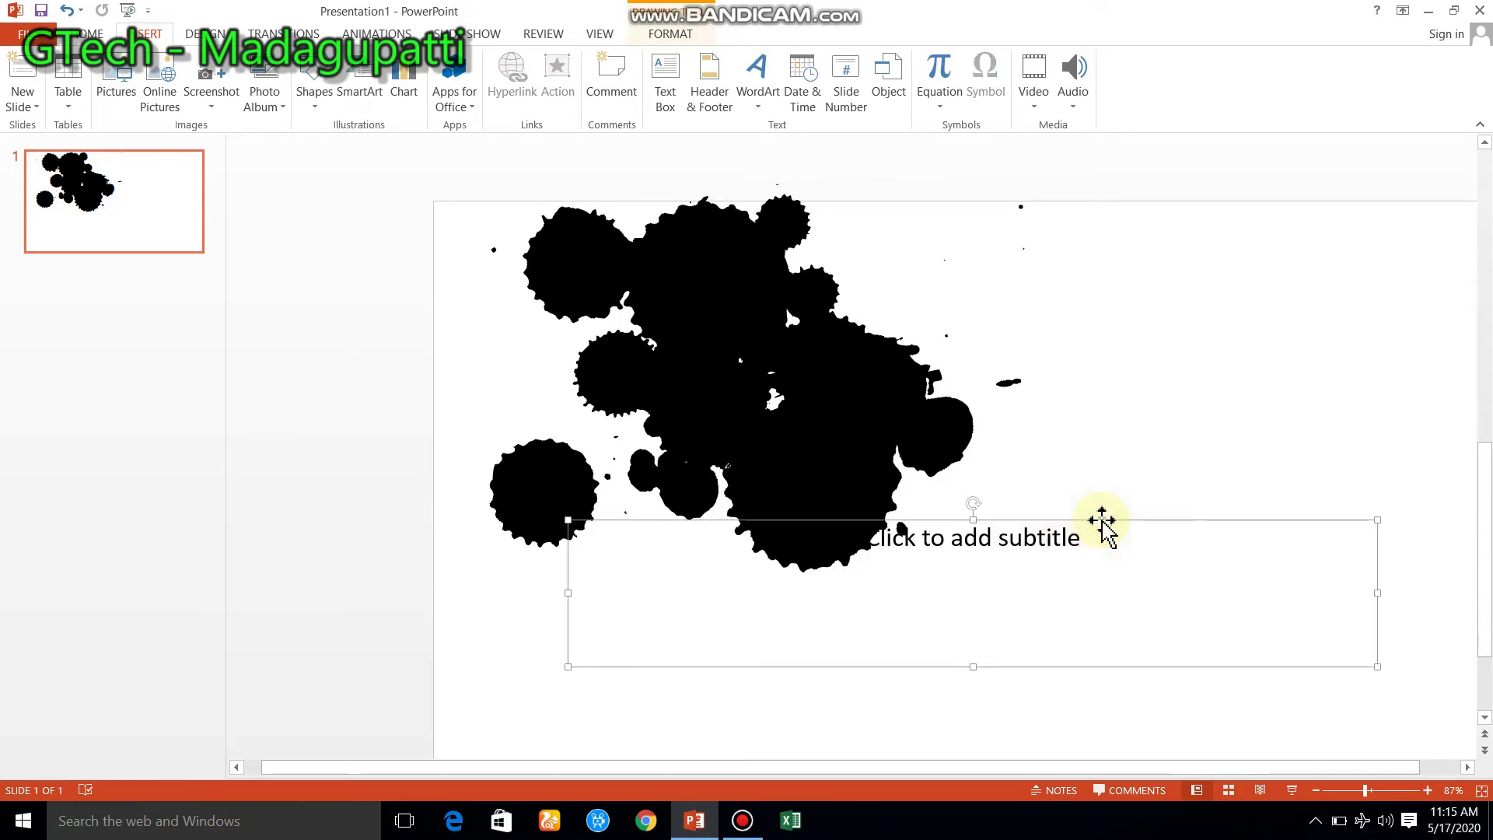
key(Delete)
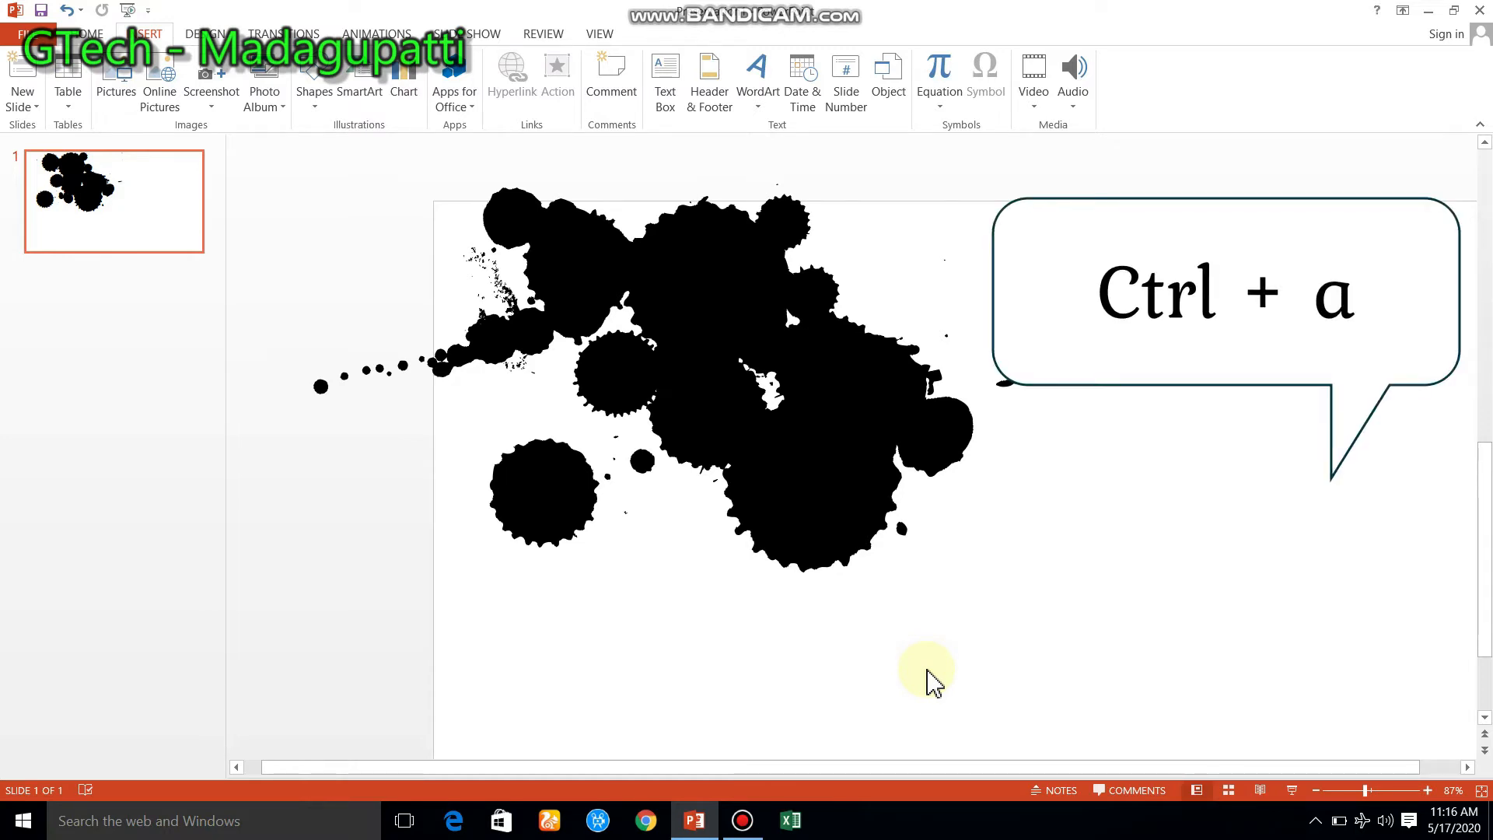
Select all the overlapping splatters on the slide and merge them into one shape with Union
key(ctrl+a)
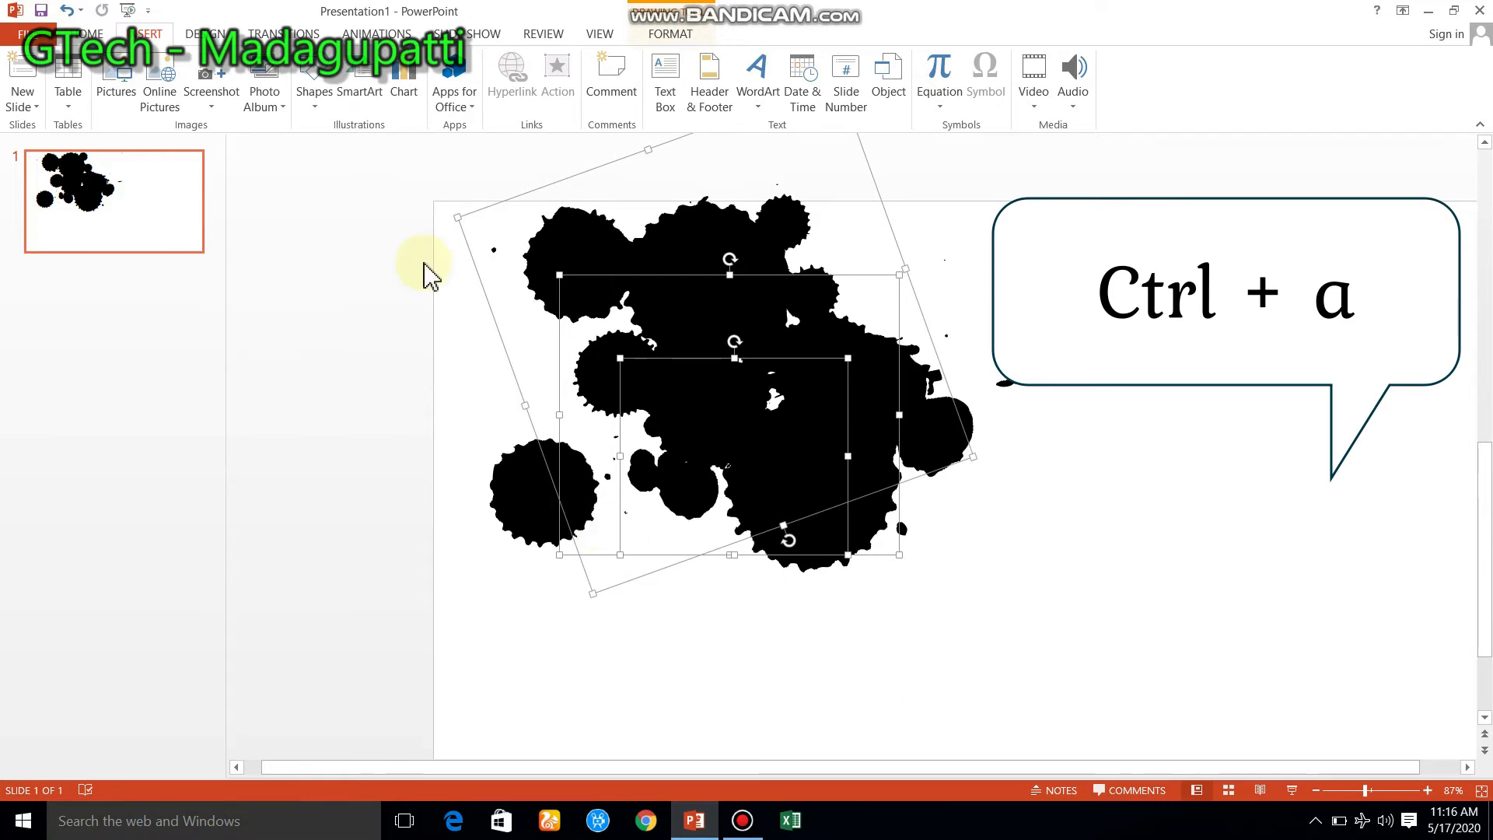
click(667, 35)
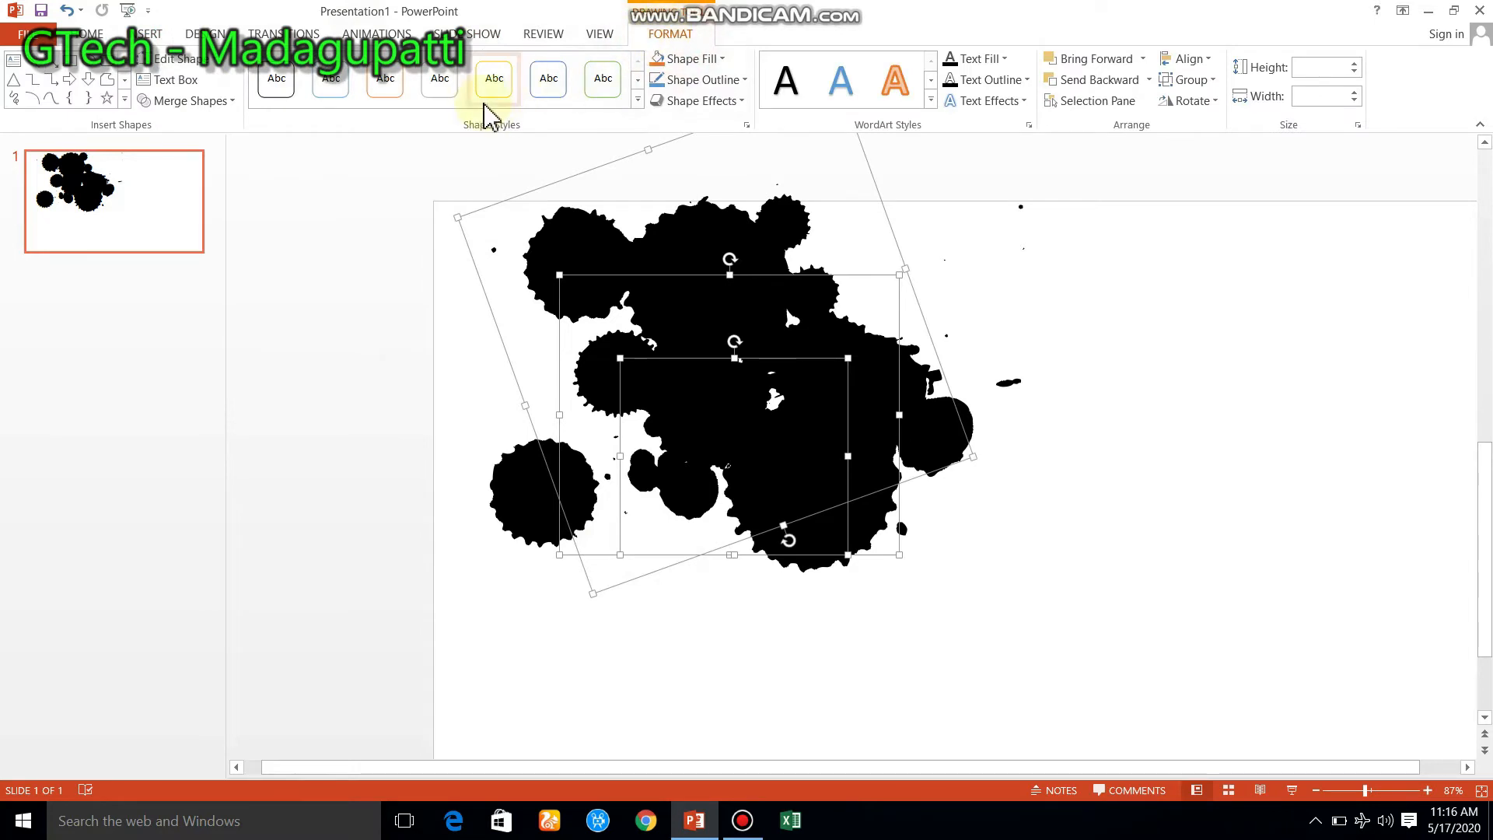
click(187, 101)
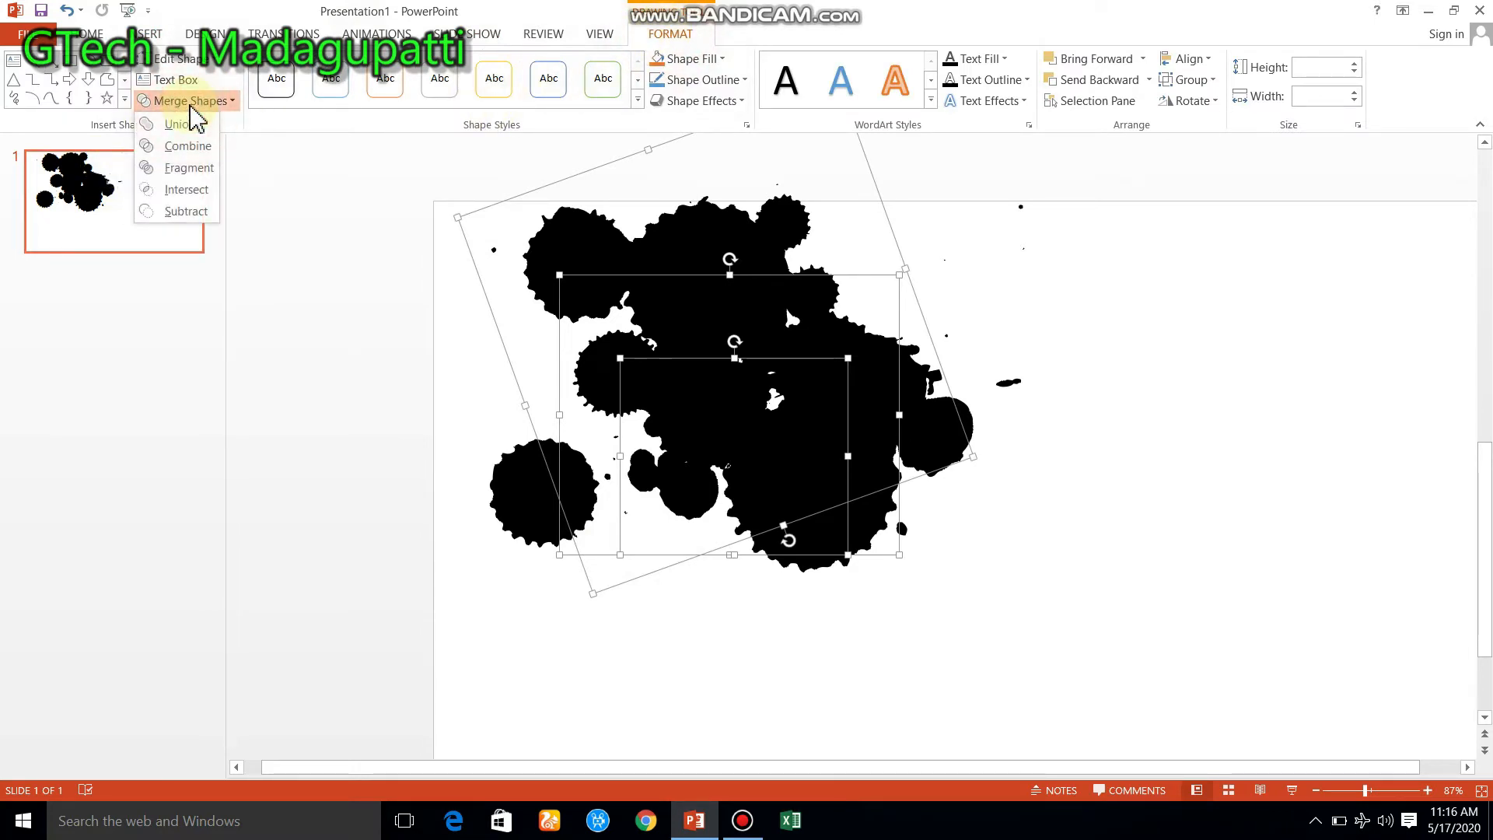
click(185, 124)
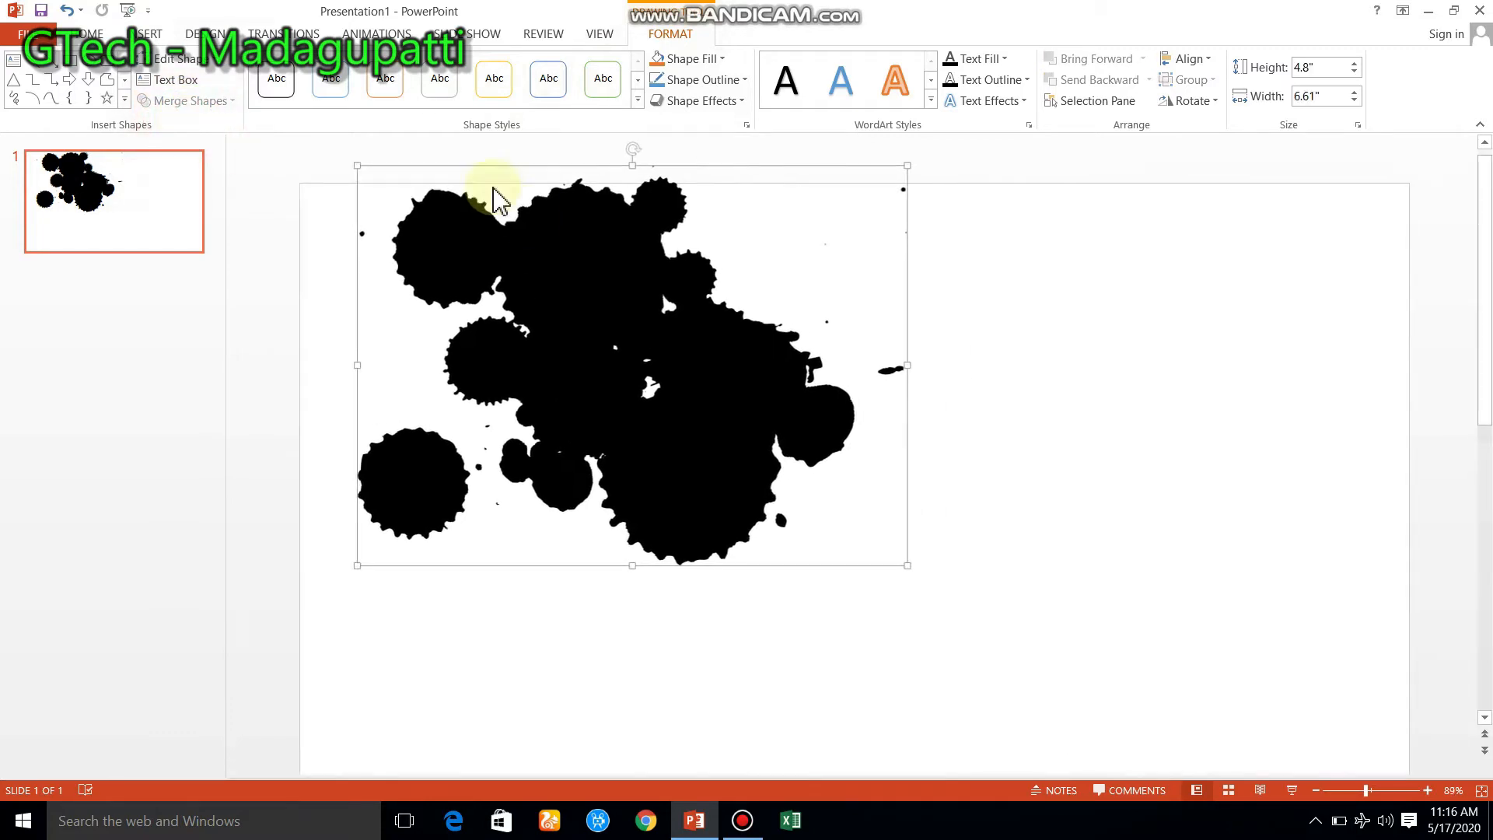
Move the merged splatter to the middle of the slide and enlarge it to about 5.5" high by 8.15" wide
drag(591, 307, 745, 440)
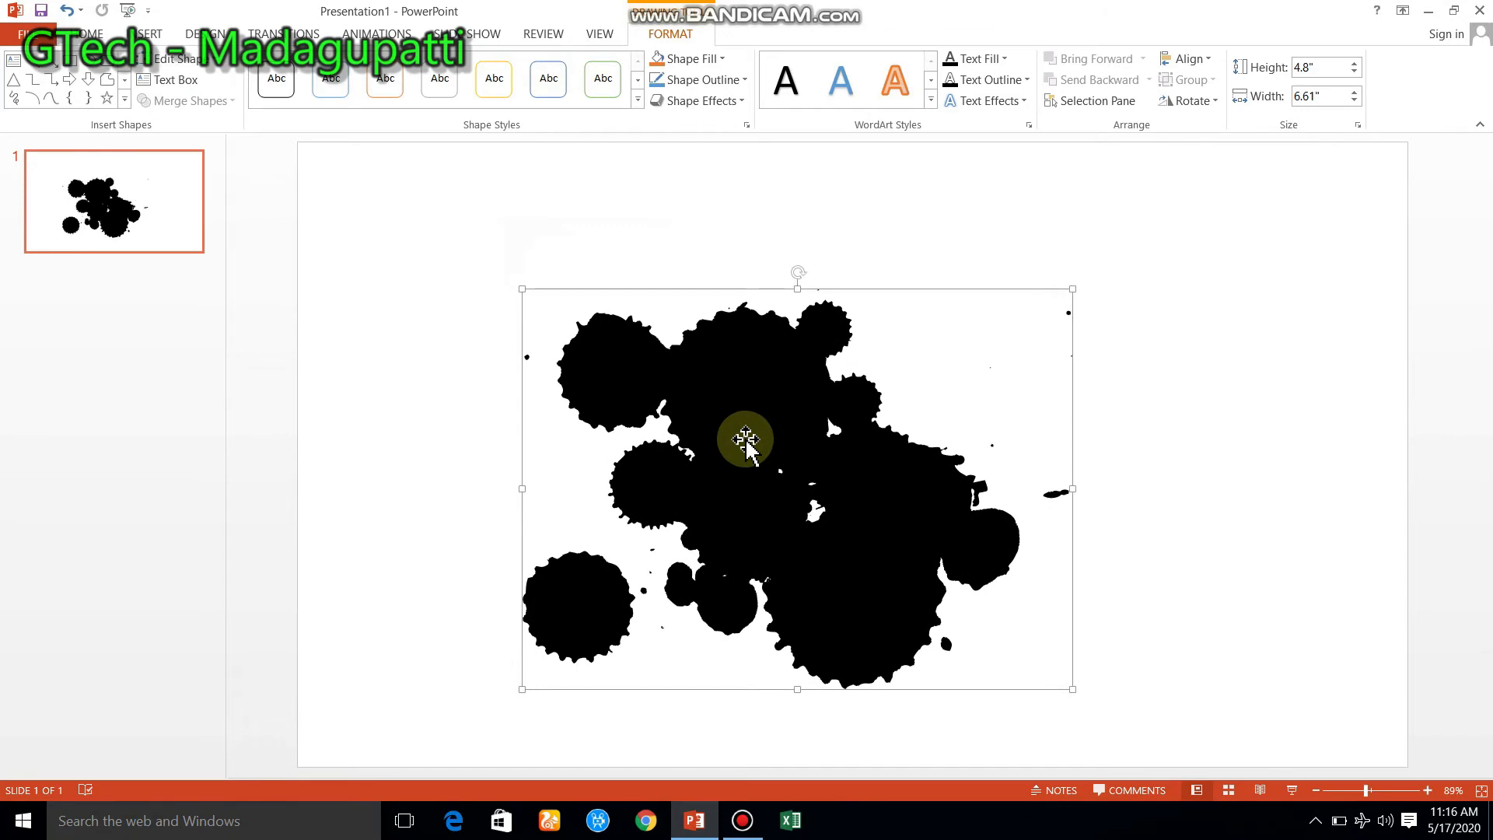
drag(745, 440, 745, 415)
drag(1073, 266, 1200, 206)
click(860, 404)
drag(827, 409, 784, 419)
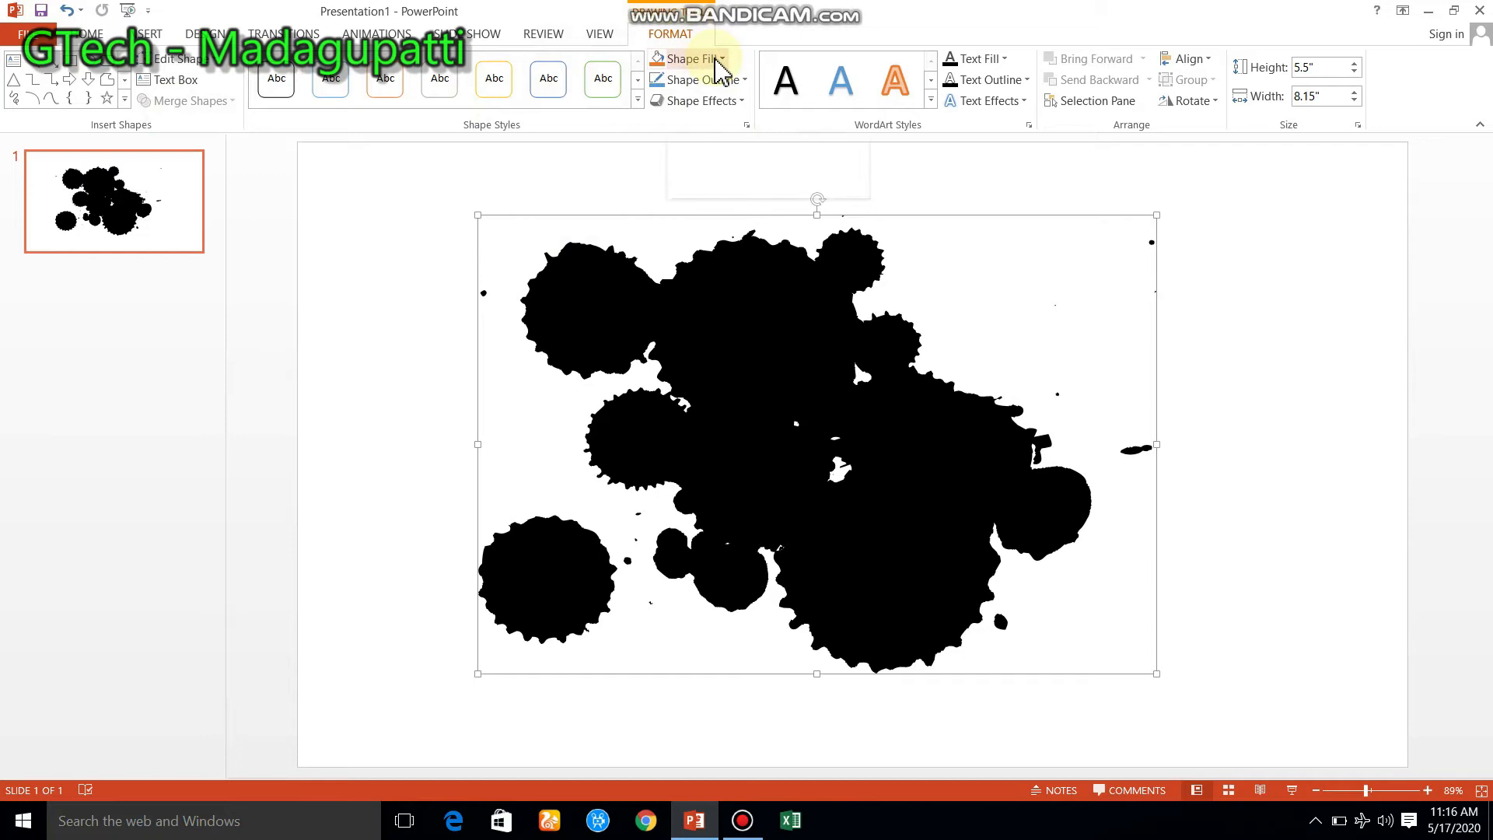
Fill the merged splatter with the picture "tamanna jewel" from the desktop's jew folder, working offline, and nudge the shape slightly left
click(716, 59)
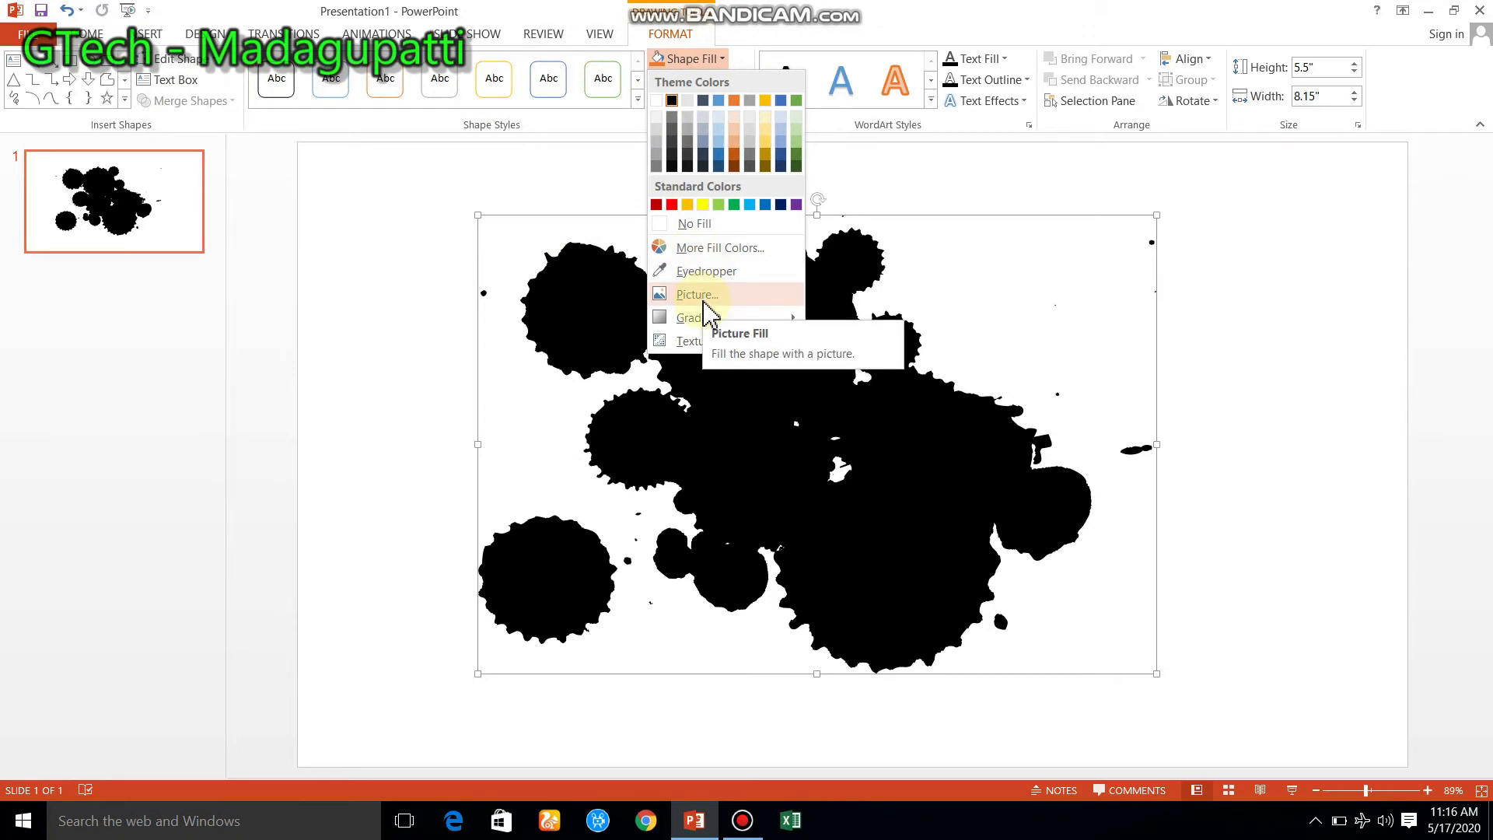
click(702, 298)
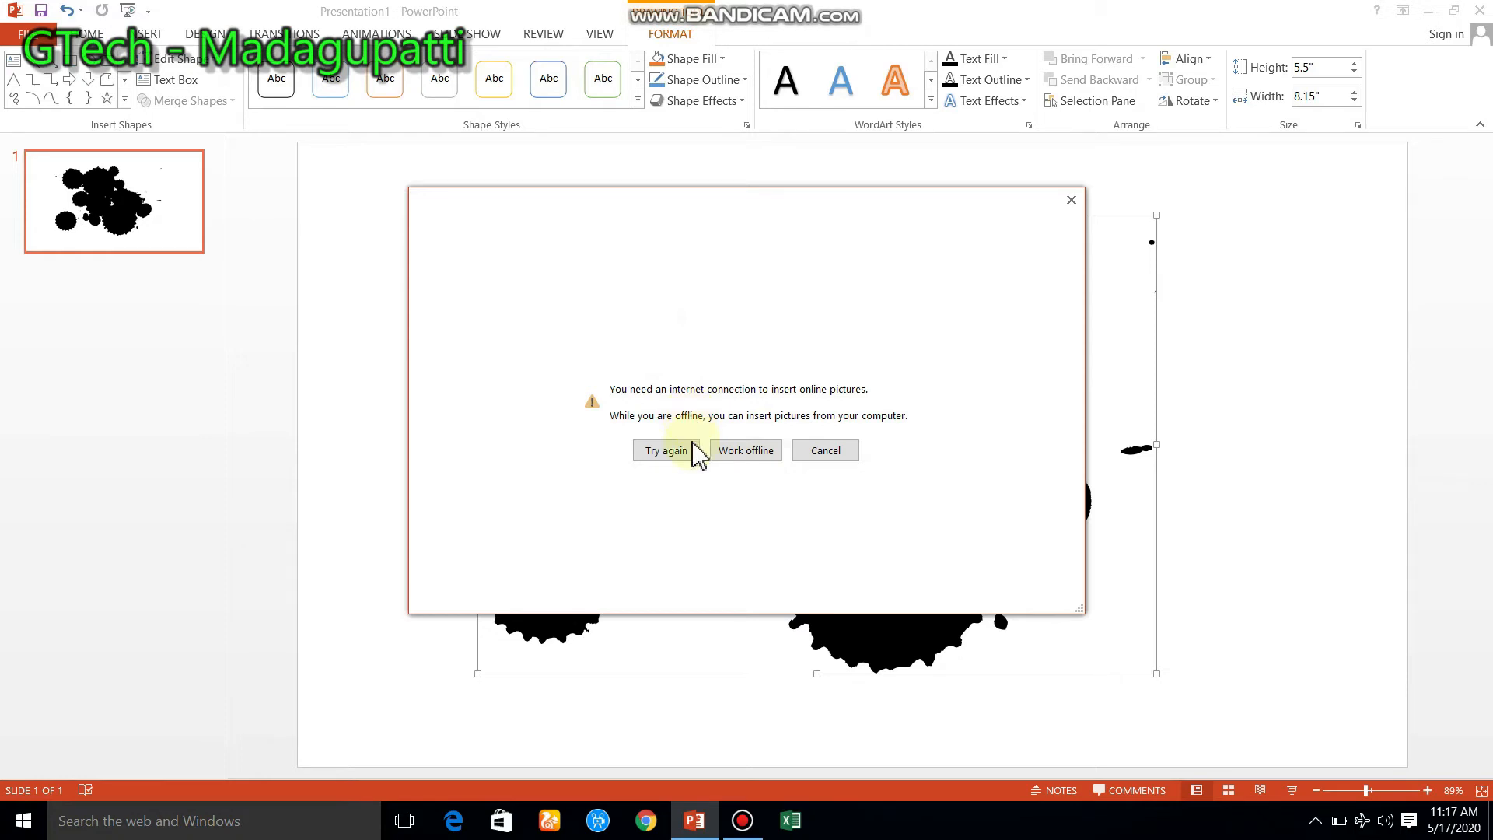
click(749, 454)
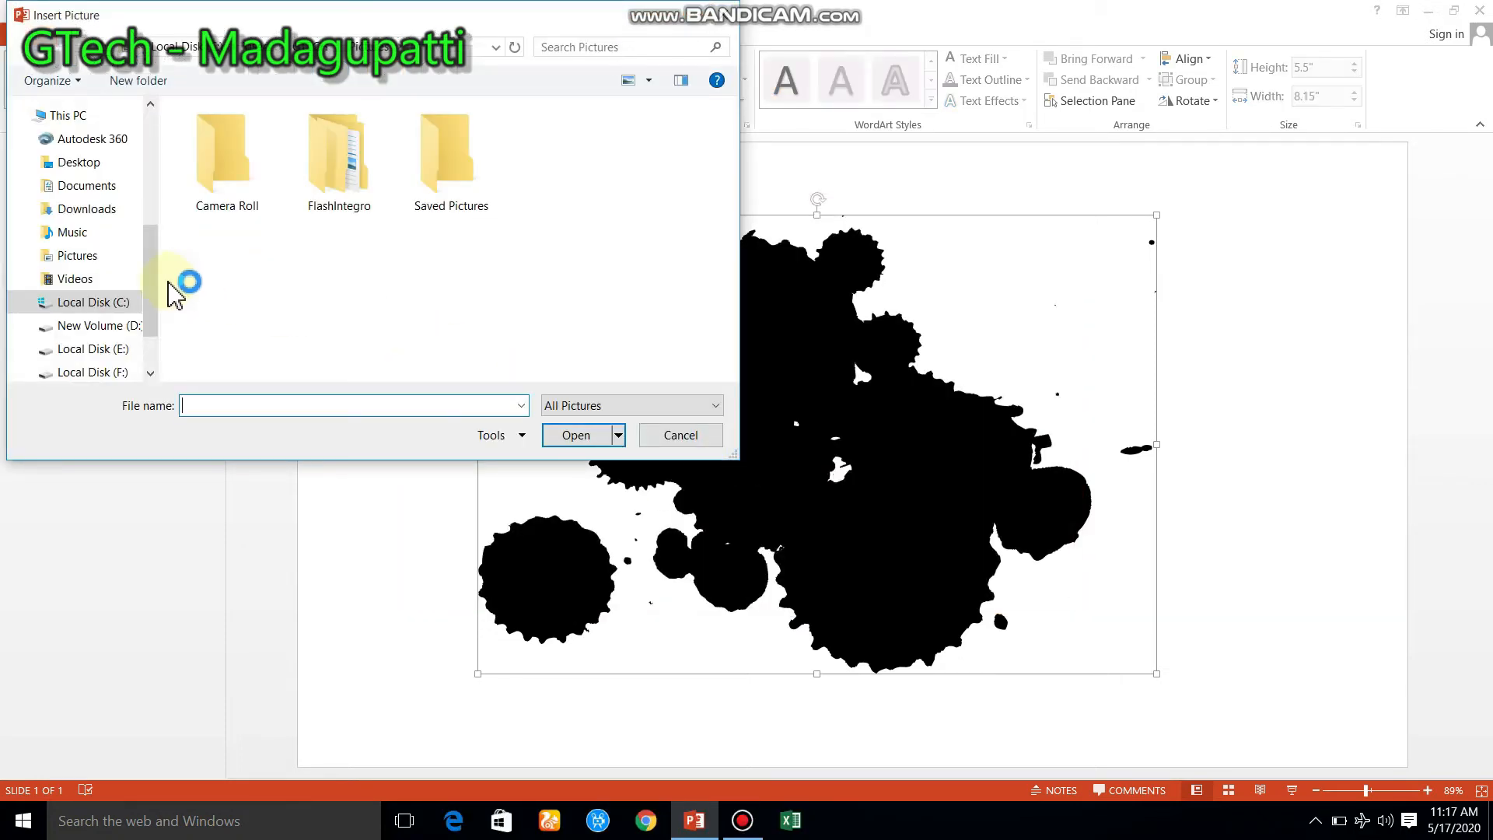
click(93, 164)
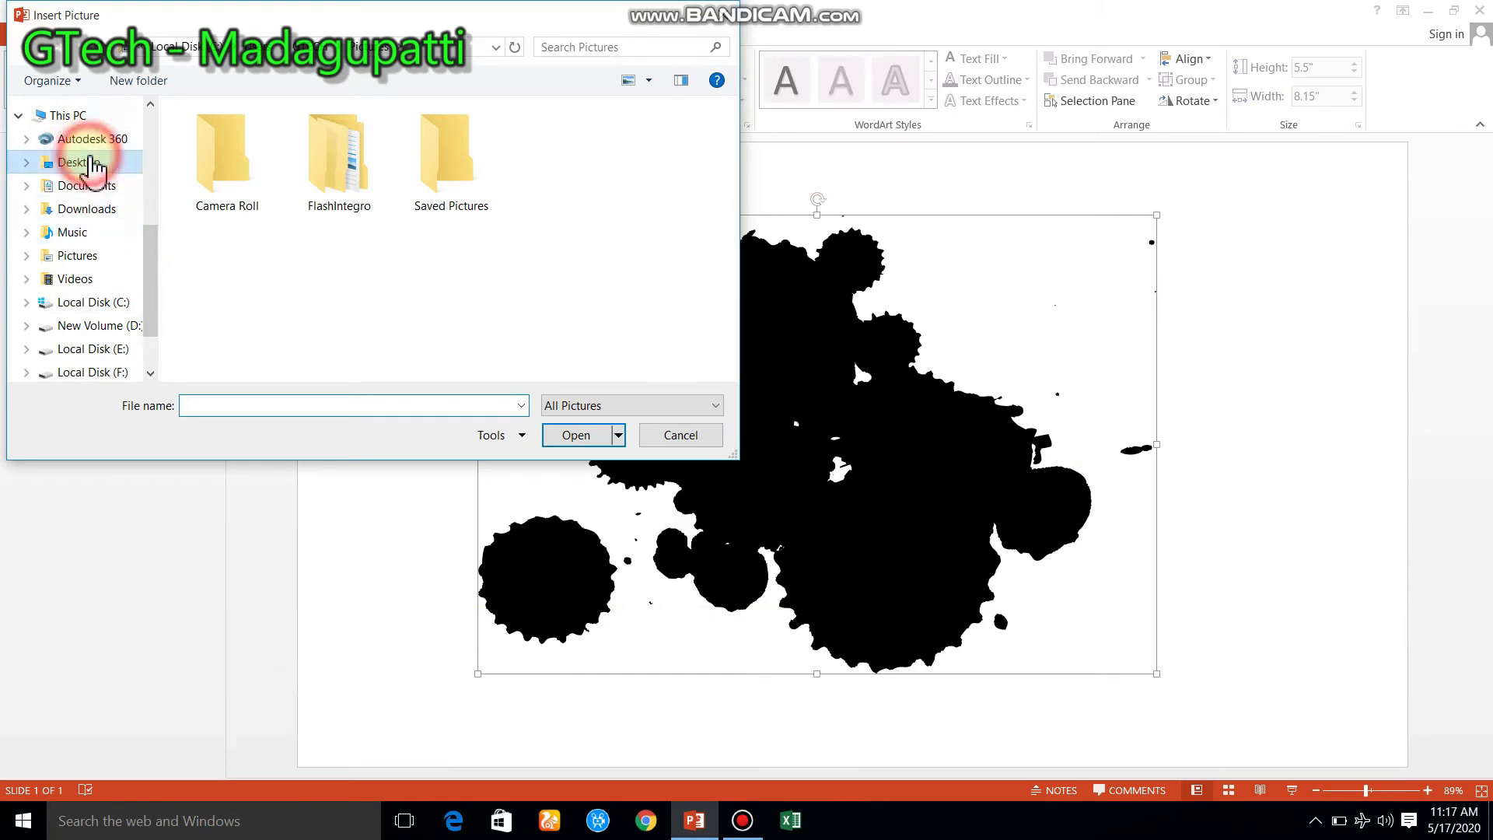
double_click(341, 211)
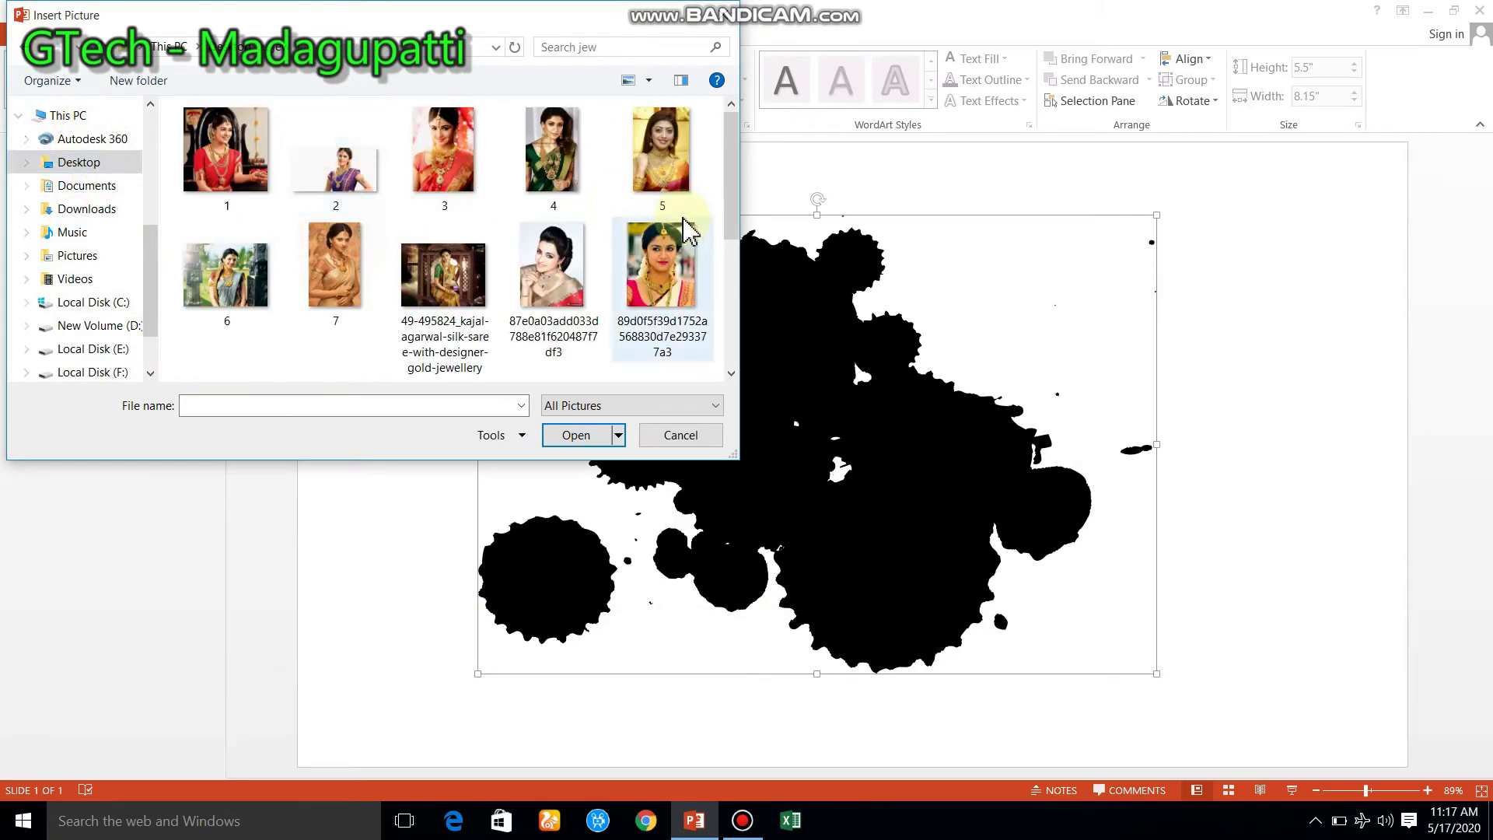
drag(735, 179, 758, 317)
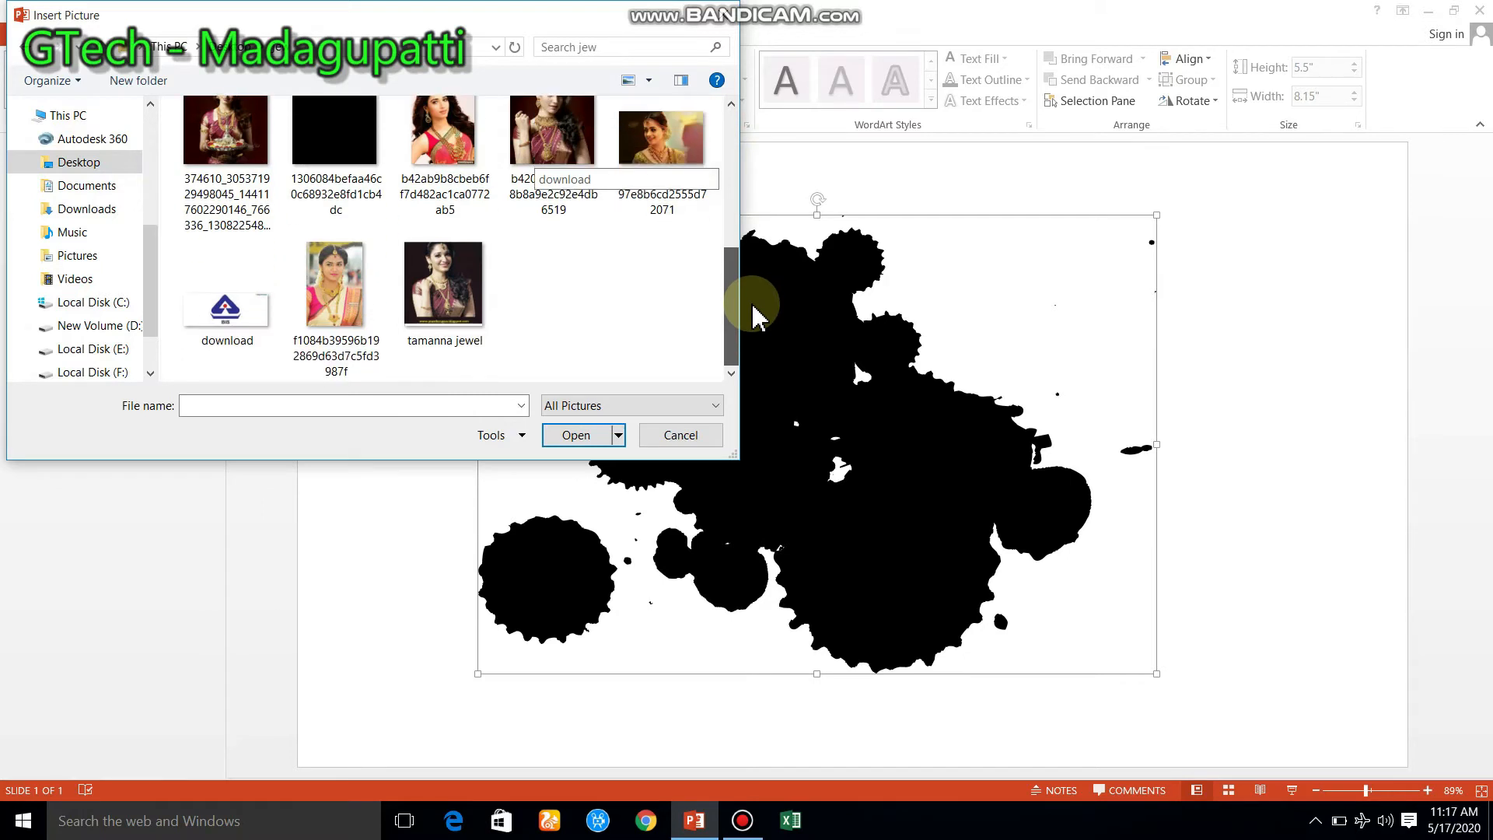
click(443, 289)
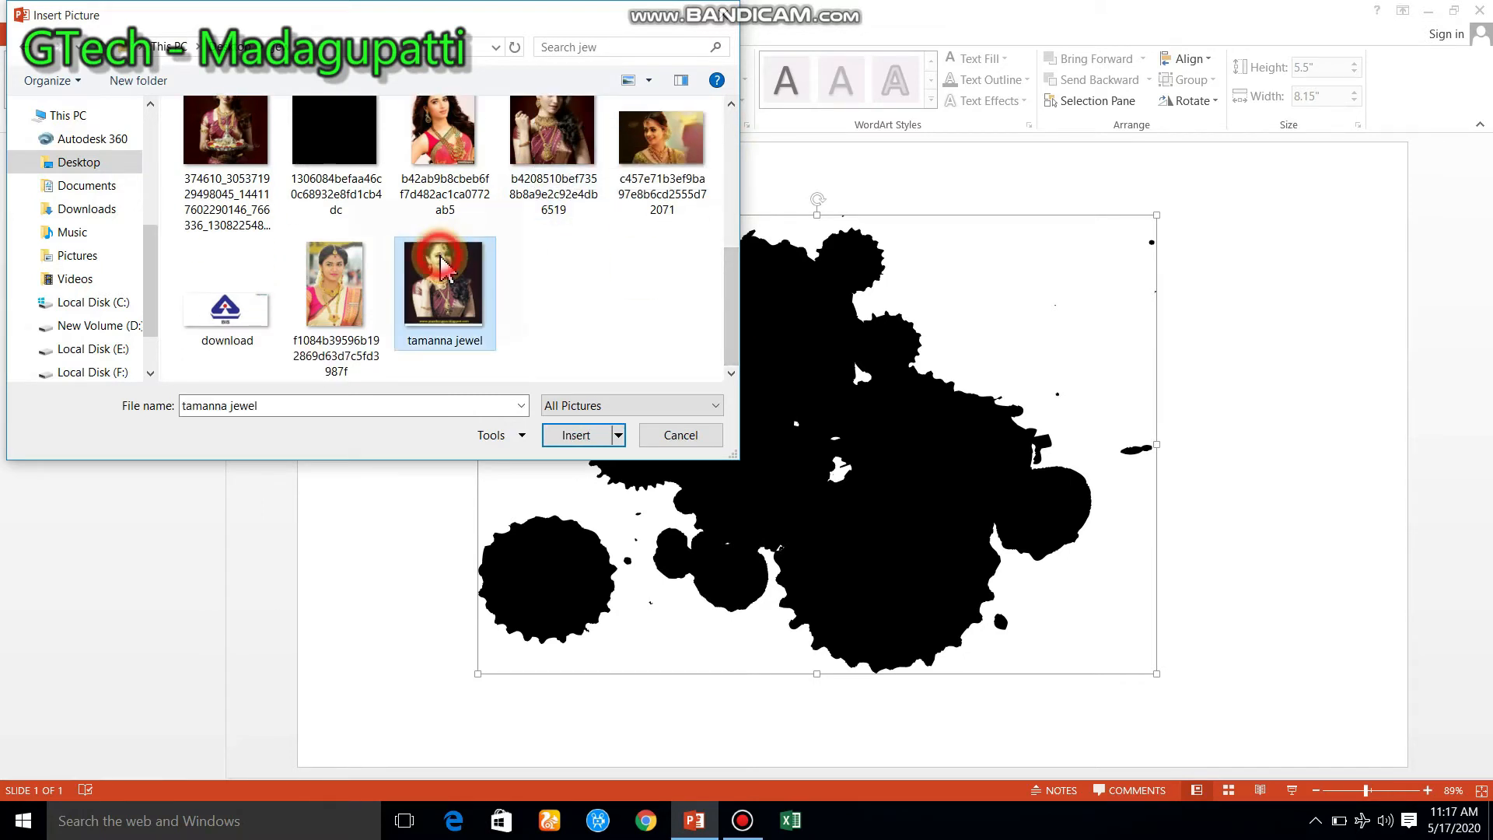
click(580, 437)
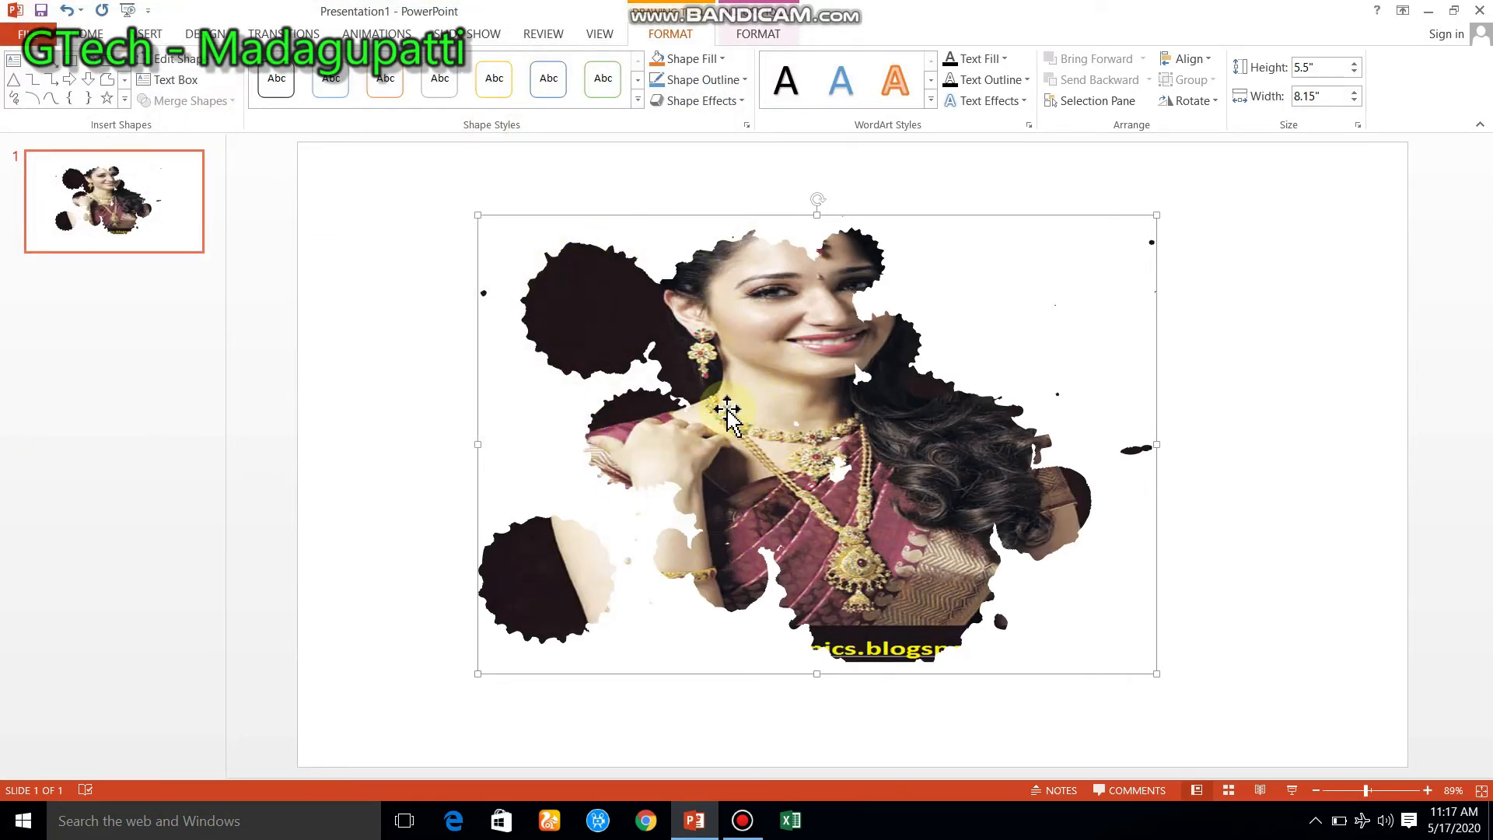
mouse_move(727, 412)
mouse_down()
mouse_move(616, 476)
mouse_move(650, 417)
mouse_move(710, 411)
mouse_up()
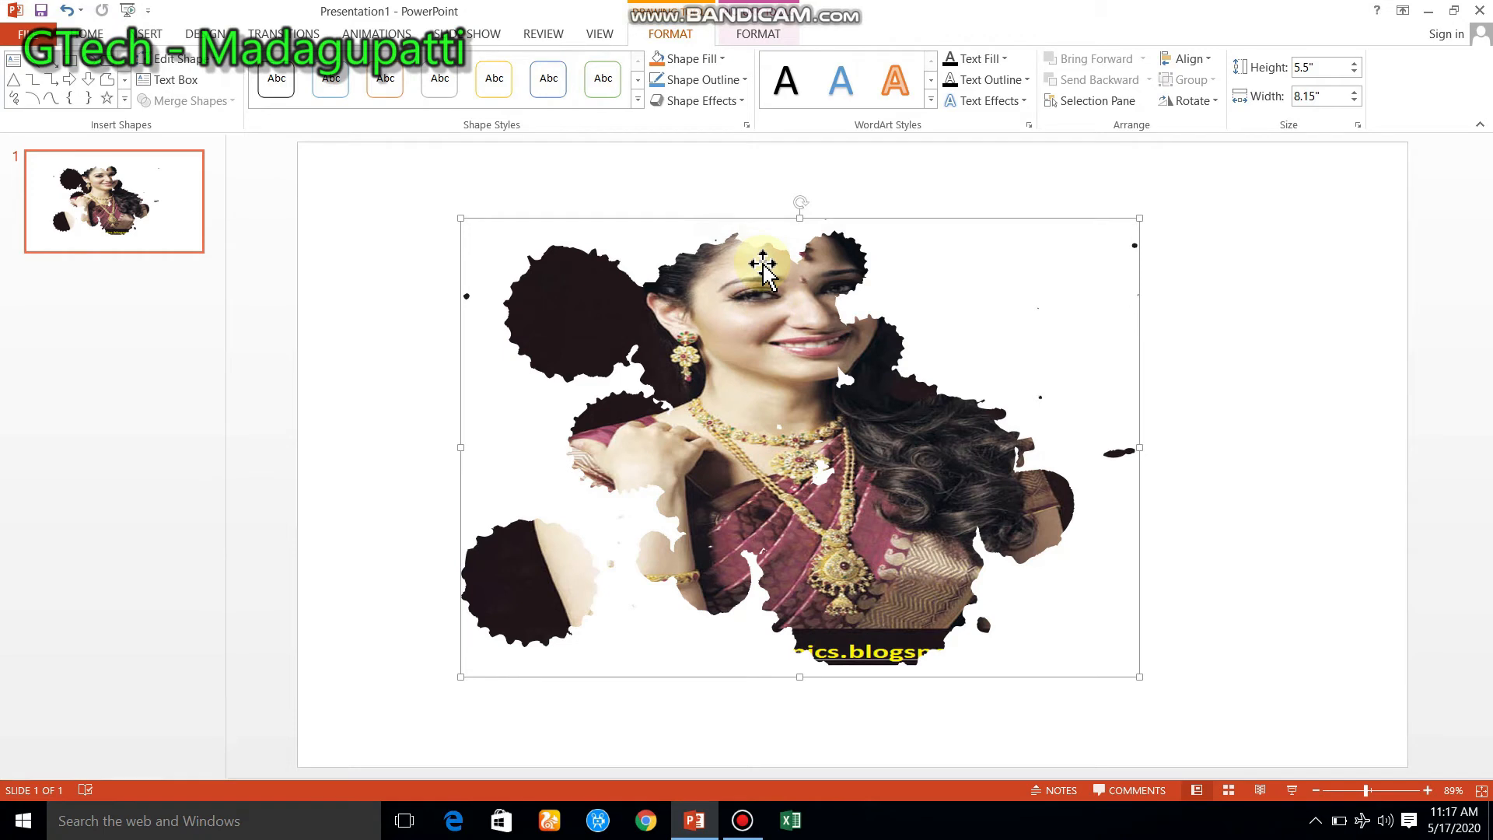
Crop the picture-filled splatter, resizing and shifting the picture so the whole face lies inside the splatter outline
click(758, 34)
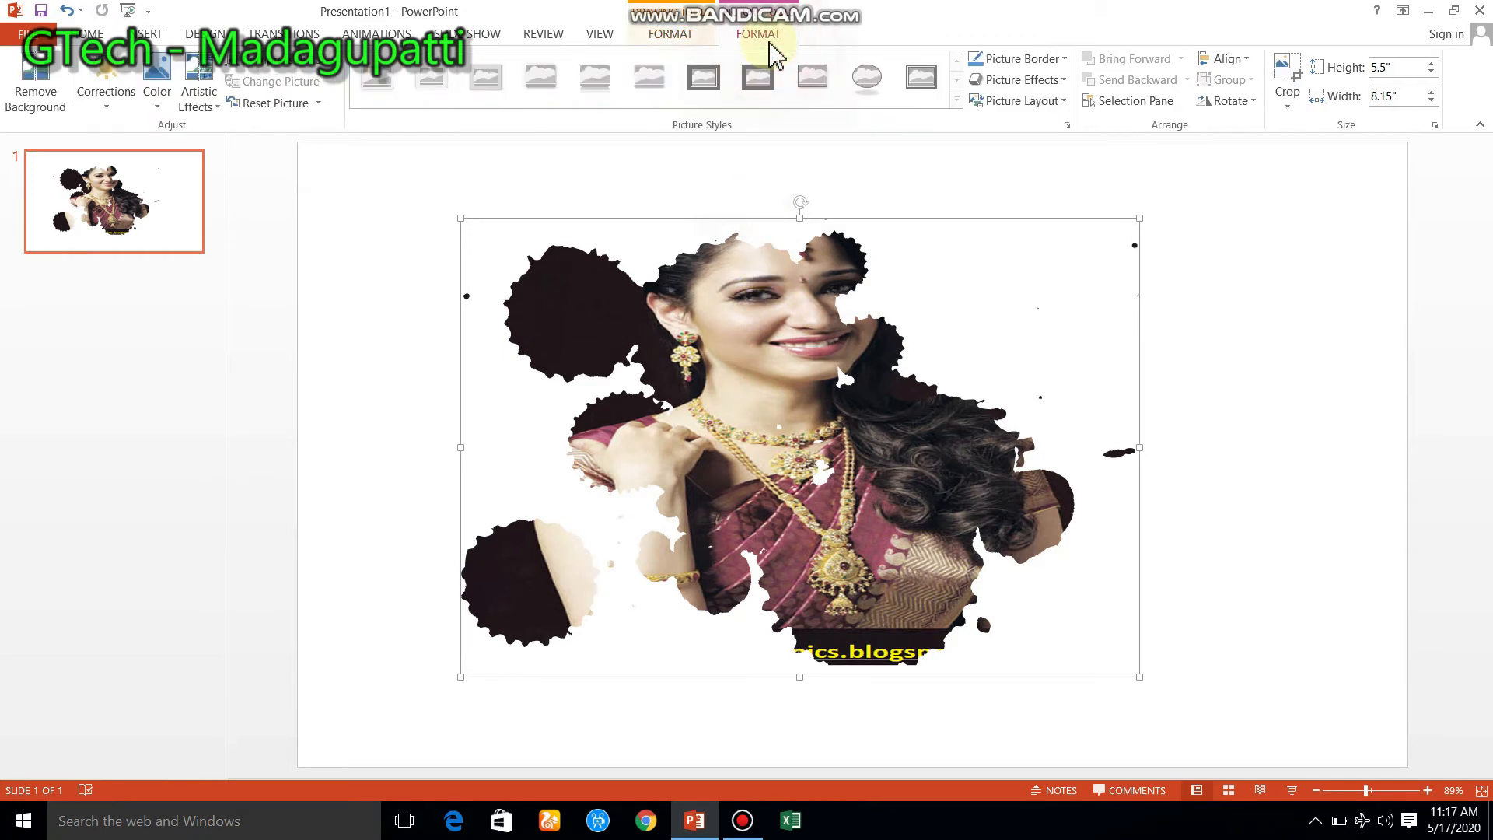
click(1284, 87)
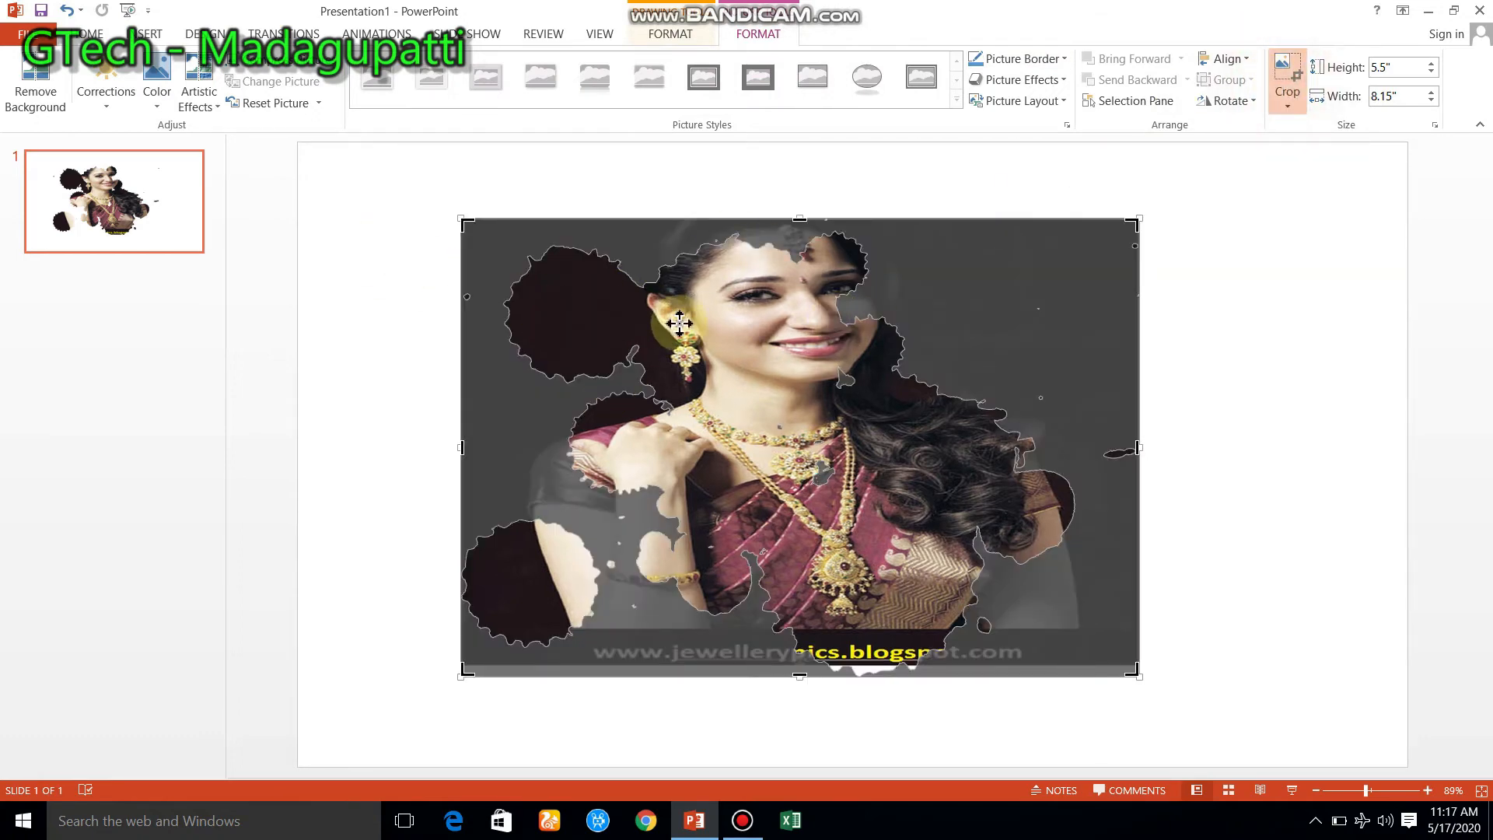
drag(680, 347, 518, 311)
drag(392, 223, 419, 135)
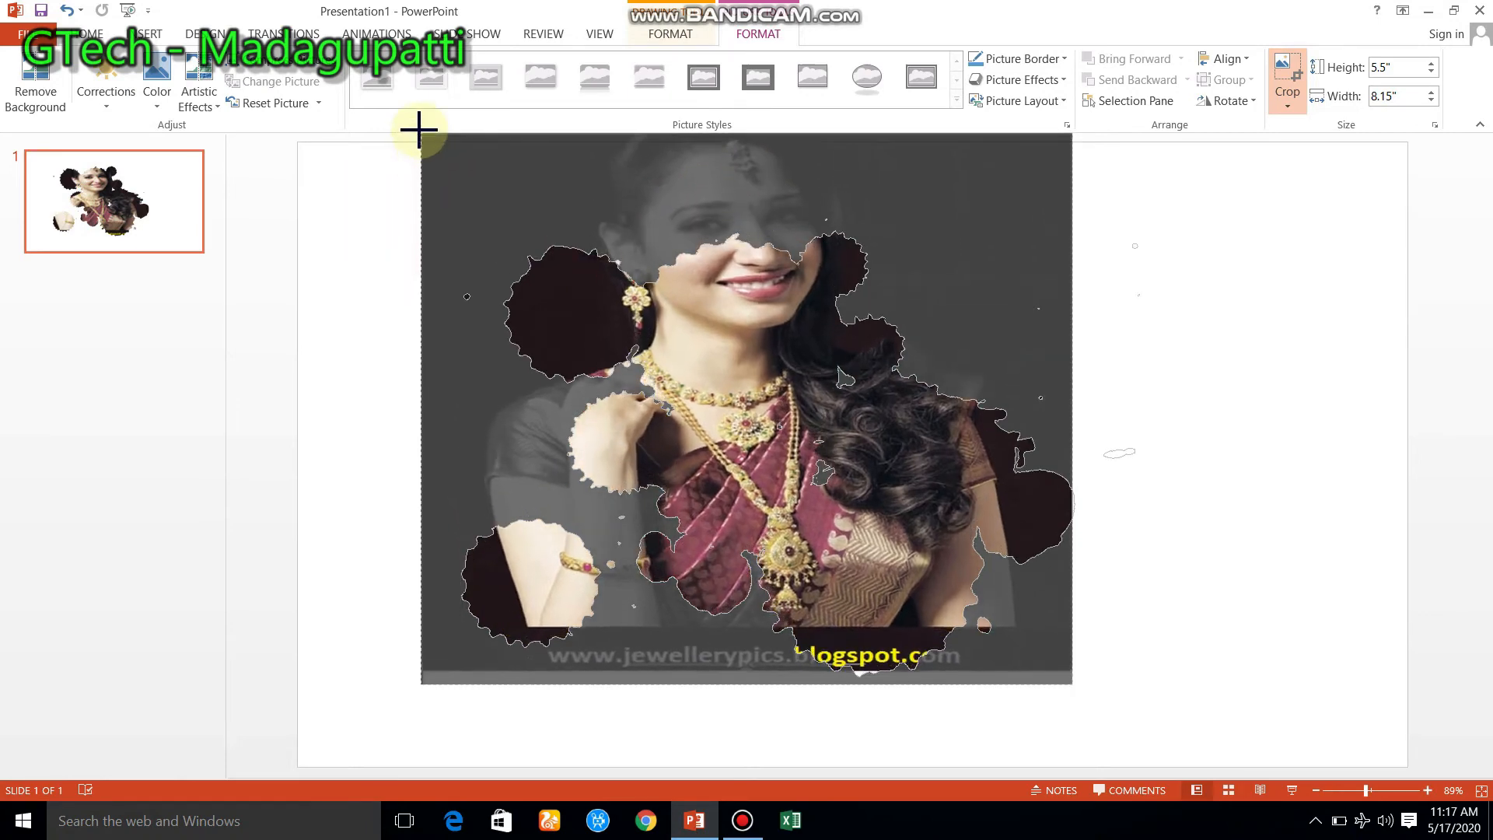
drag(695, 367, 716, 483)
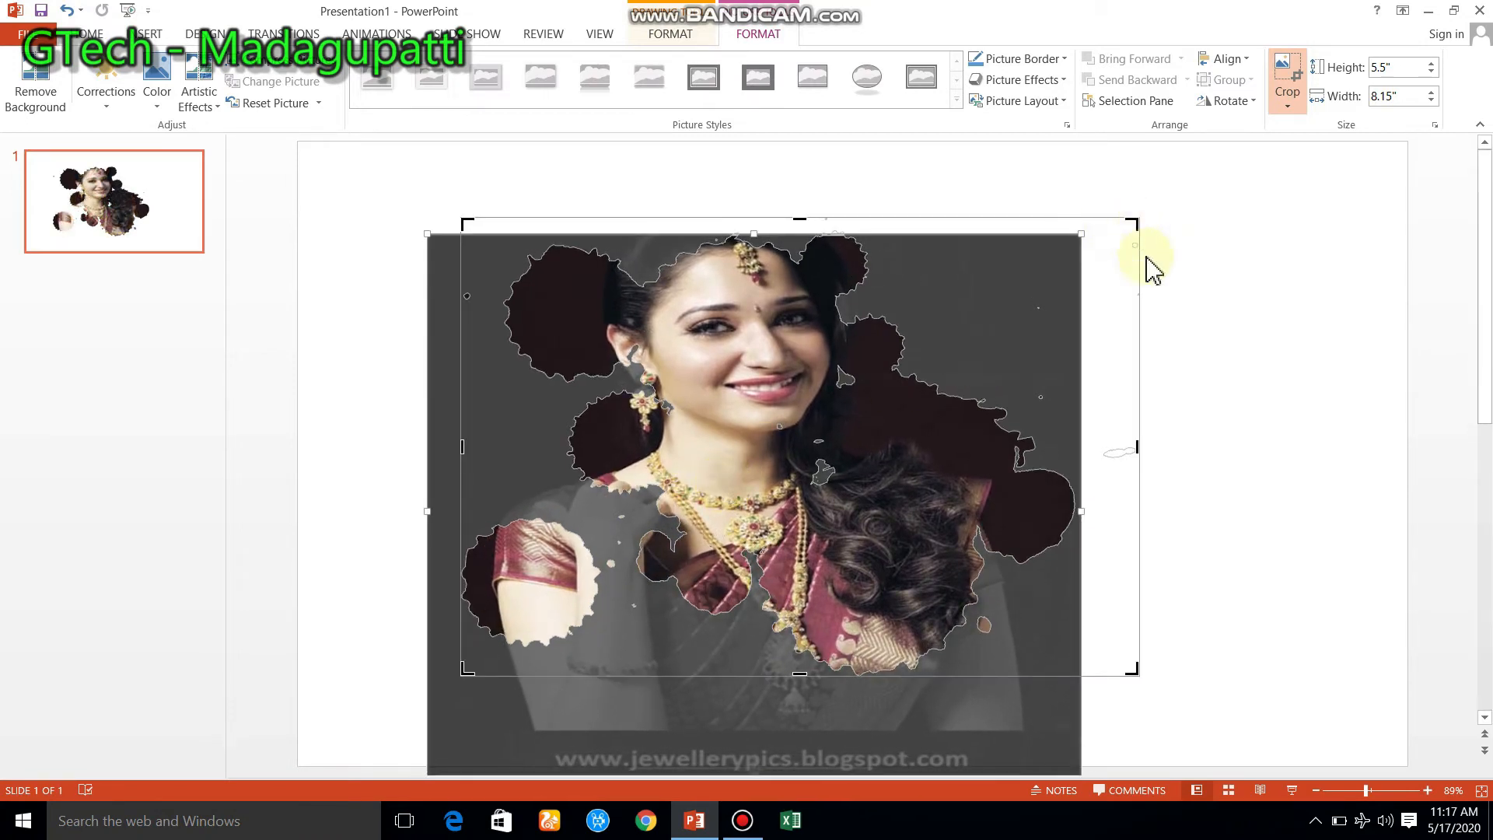
Narrow the crop frame to 7.75" wide, enlarge the picture slightly, recentre the face within the splatter and finish cropping
drag(1140, 450, 1104, 450)
drag(933, 540, 966, 510)
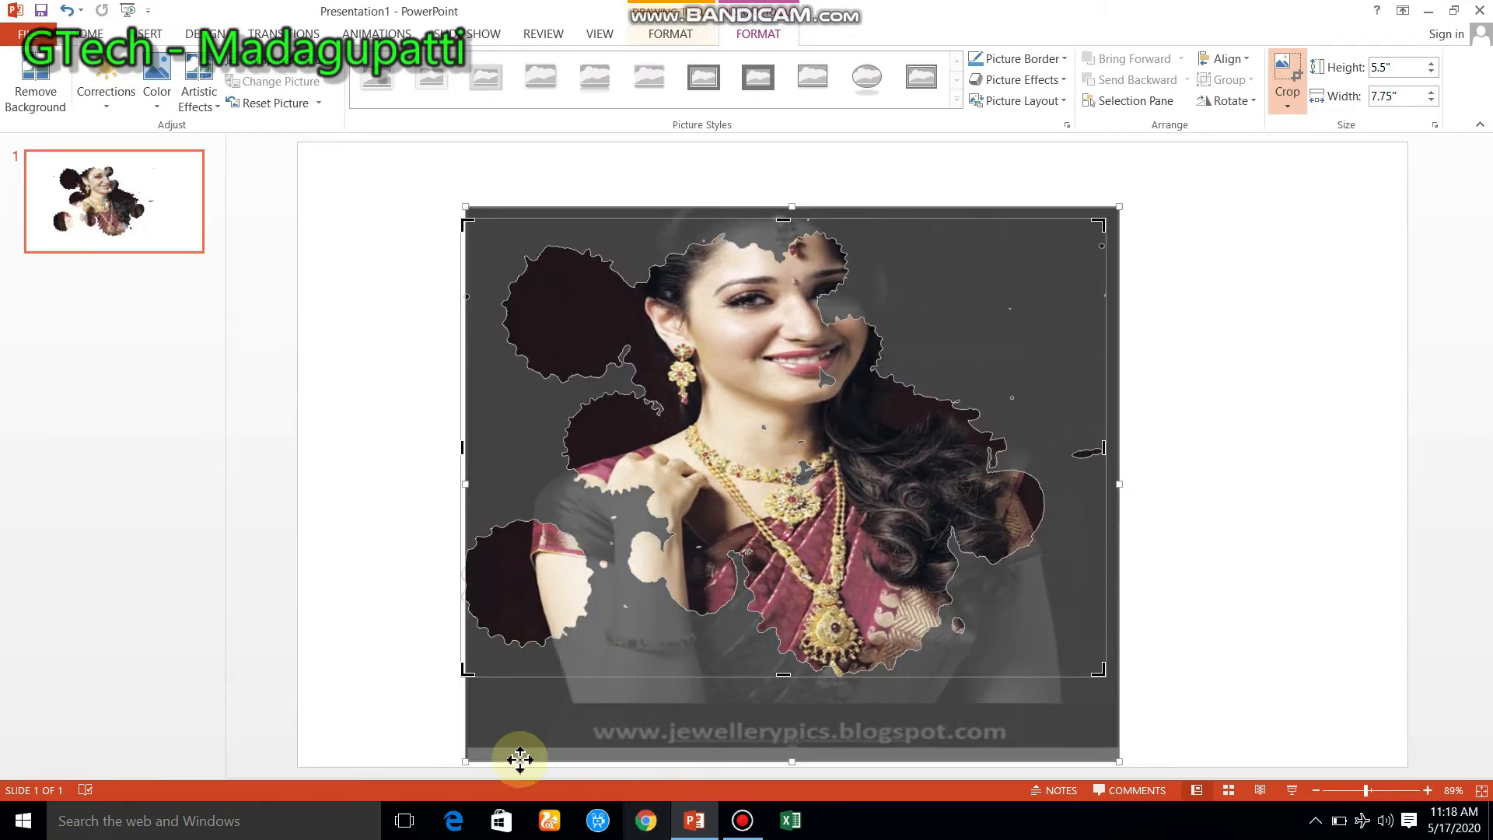
drag(467, 764, 426, 761)
drag(720, 560, 691, 594)
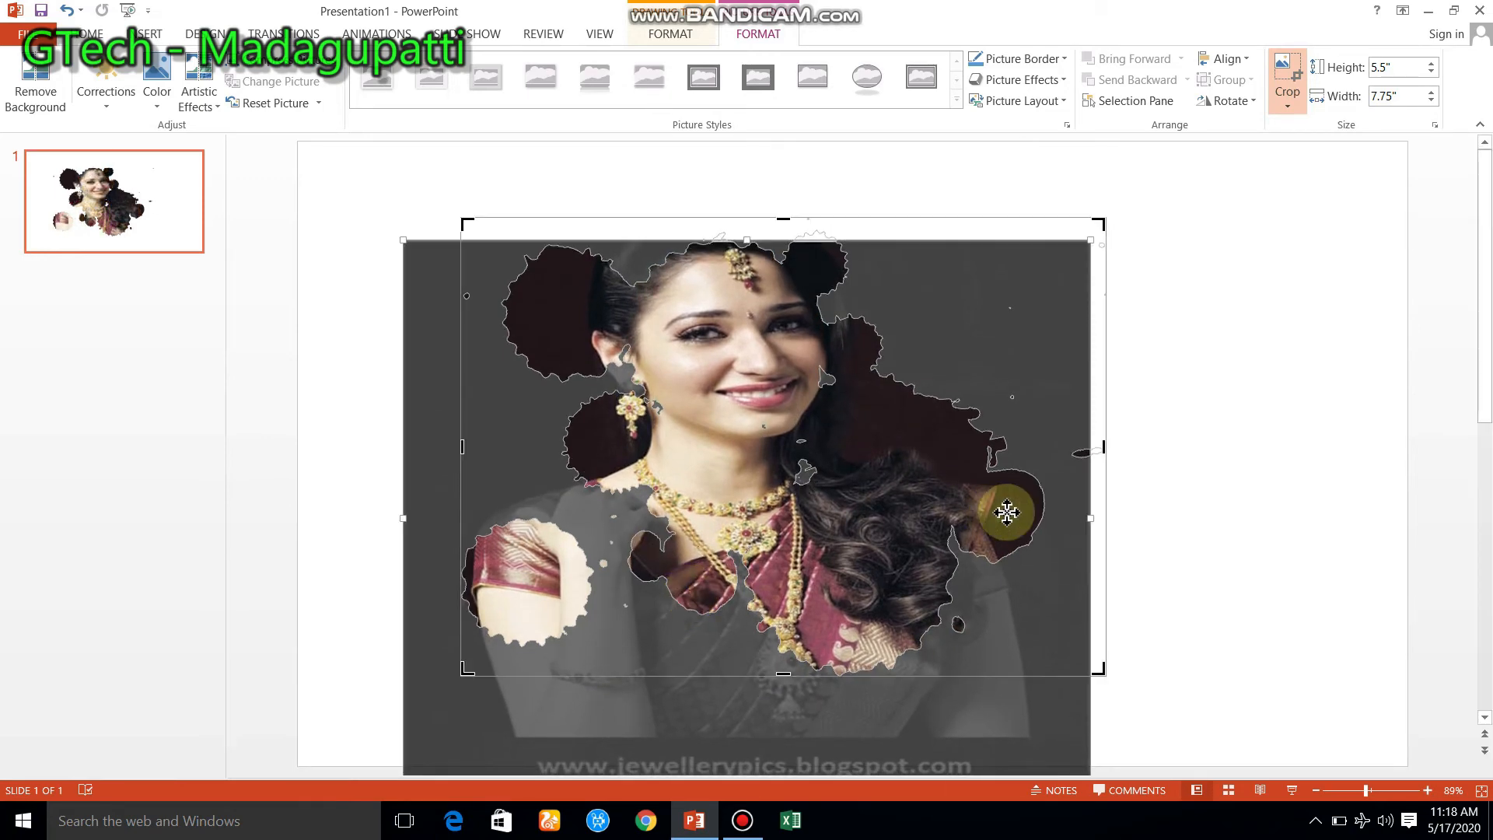
click(1205, 425)
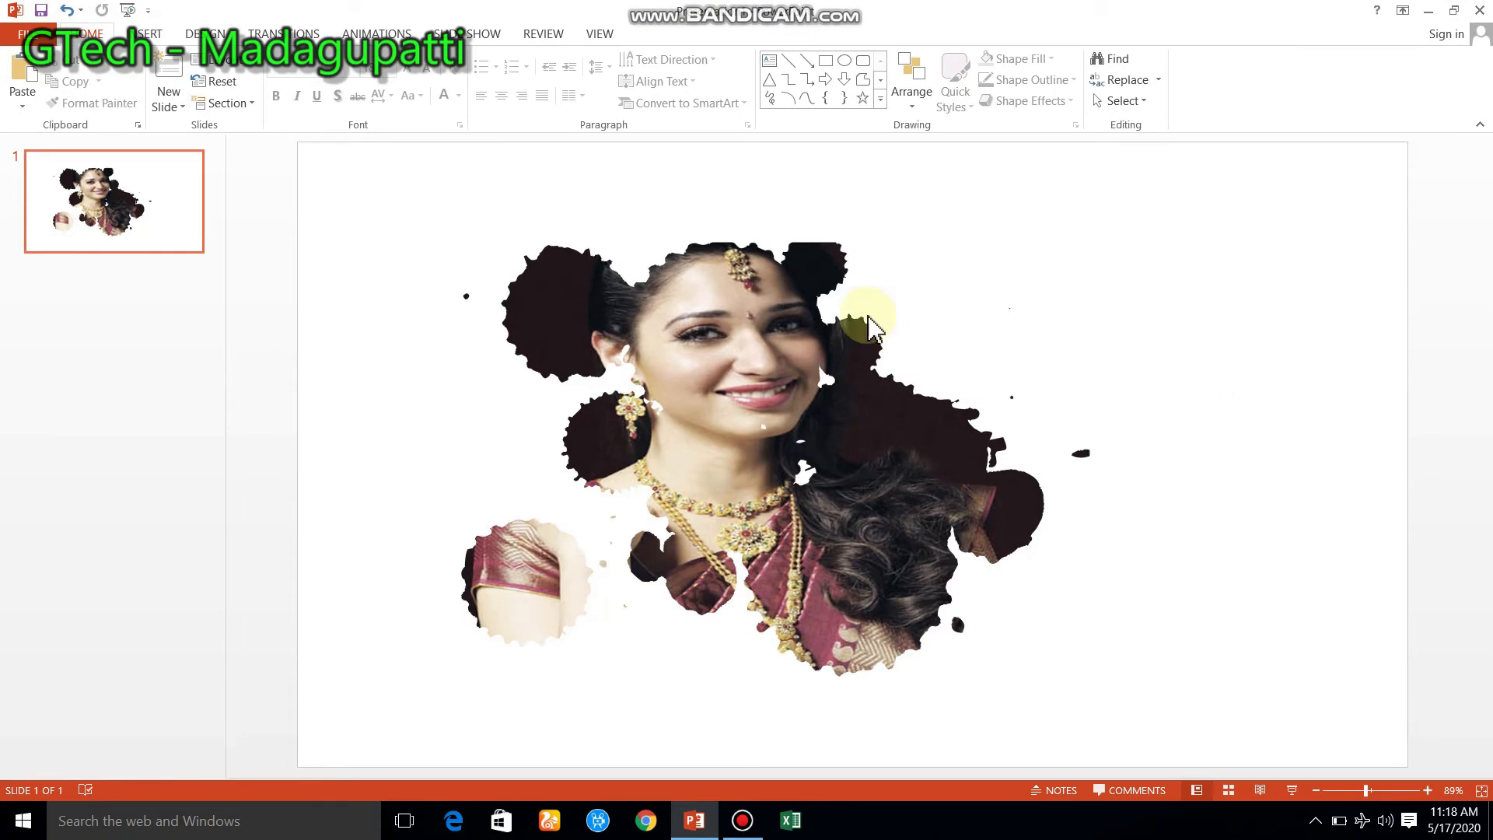
Apply picture corrections to the splatter's fill, with brightness at -8% and sharpness at 6%
click(748, 393)
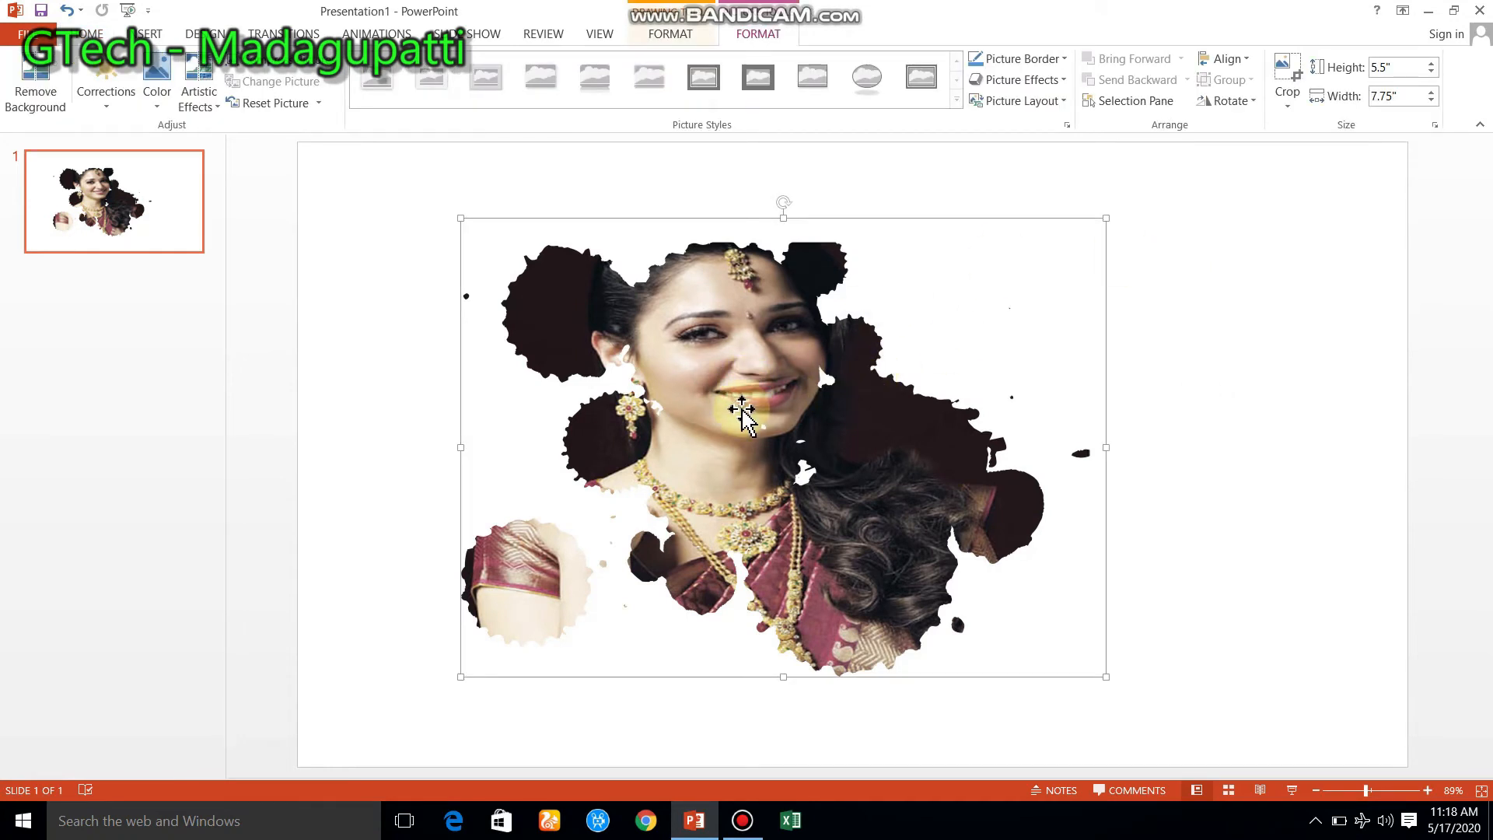
right_click(743, 409)
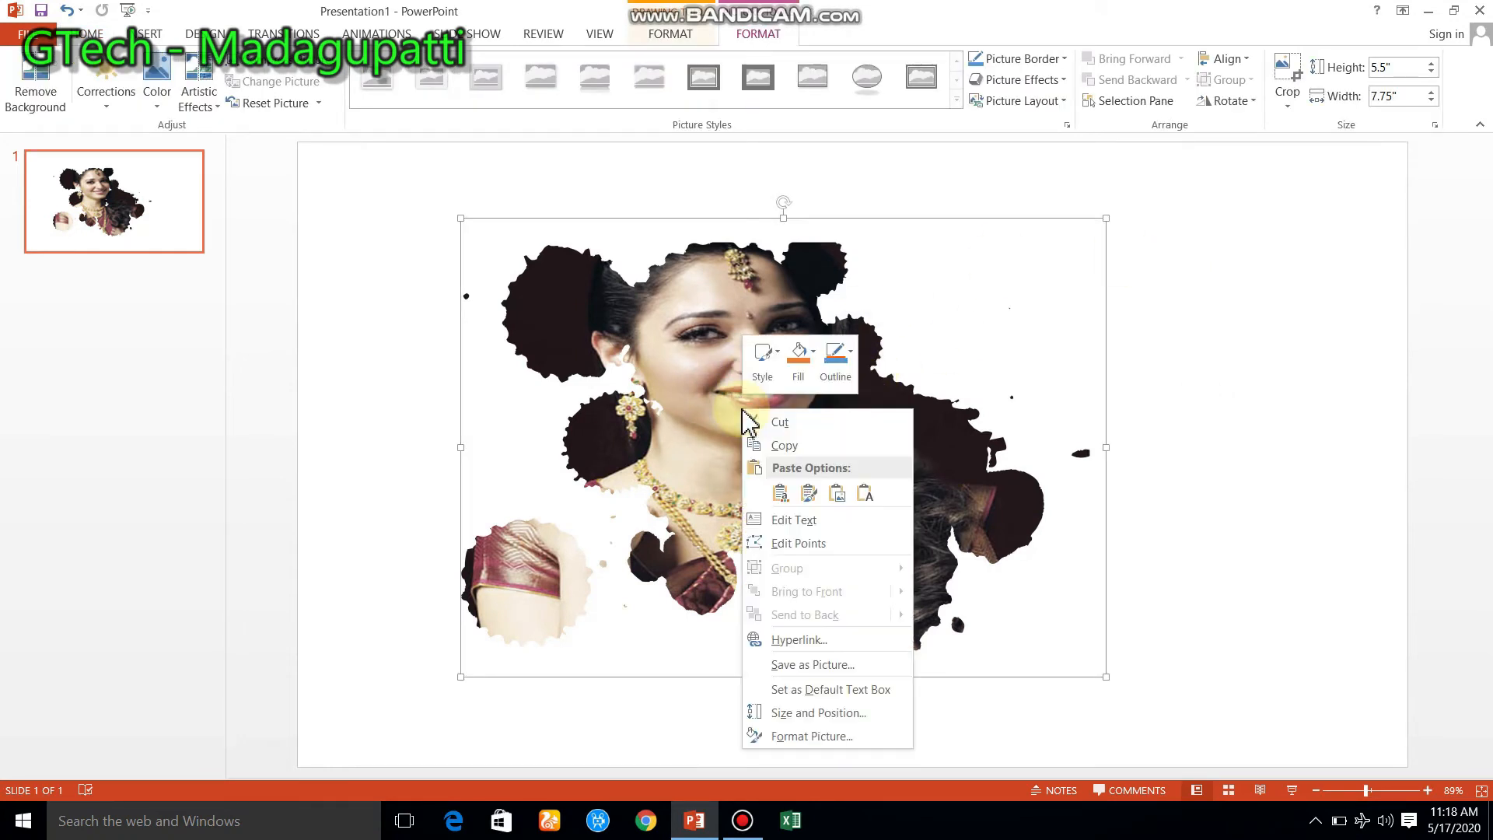
click(800, 735)
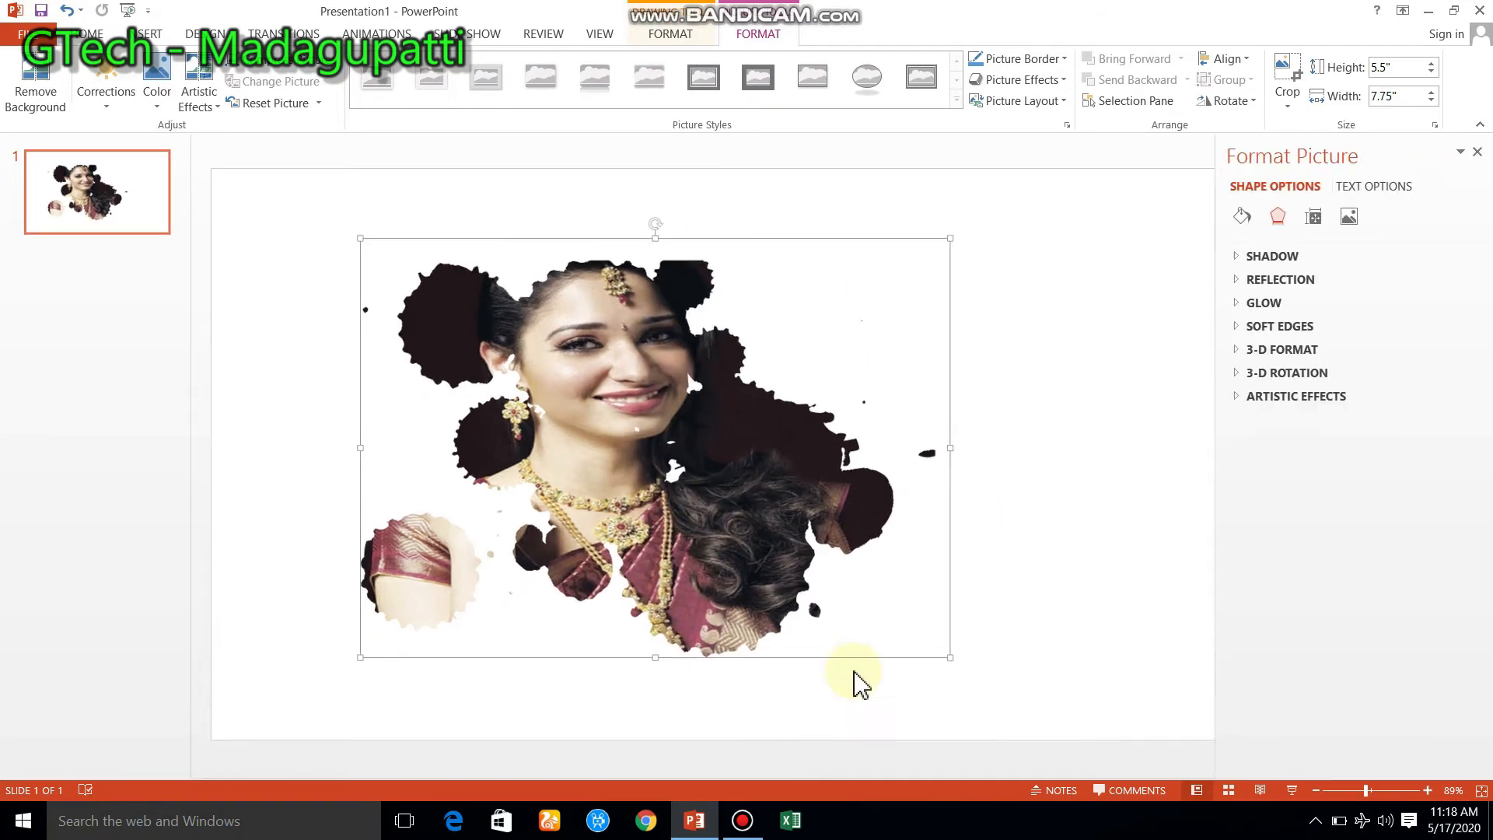
click(1244, 217)
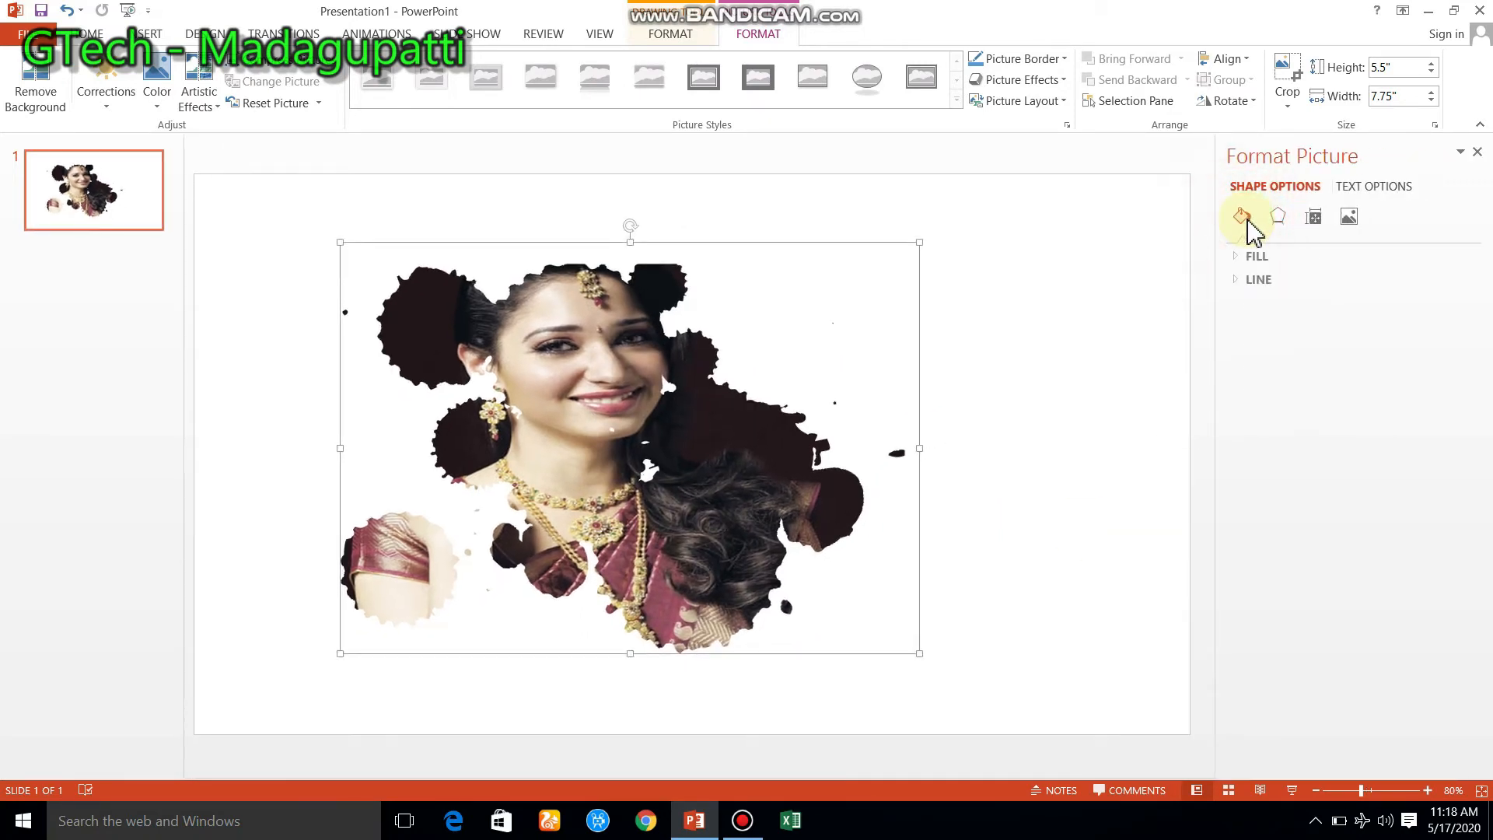
click(1274, 225)
click(1351, 221)
click(1283, 256)
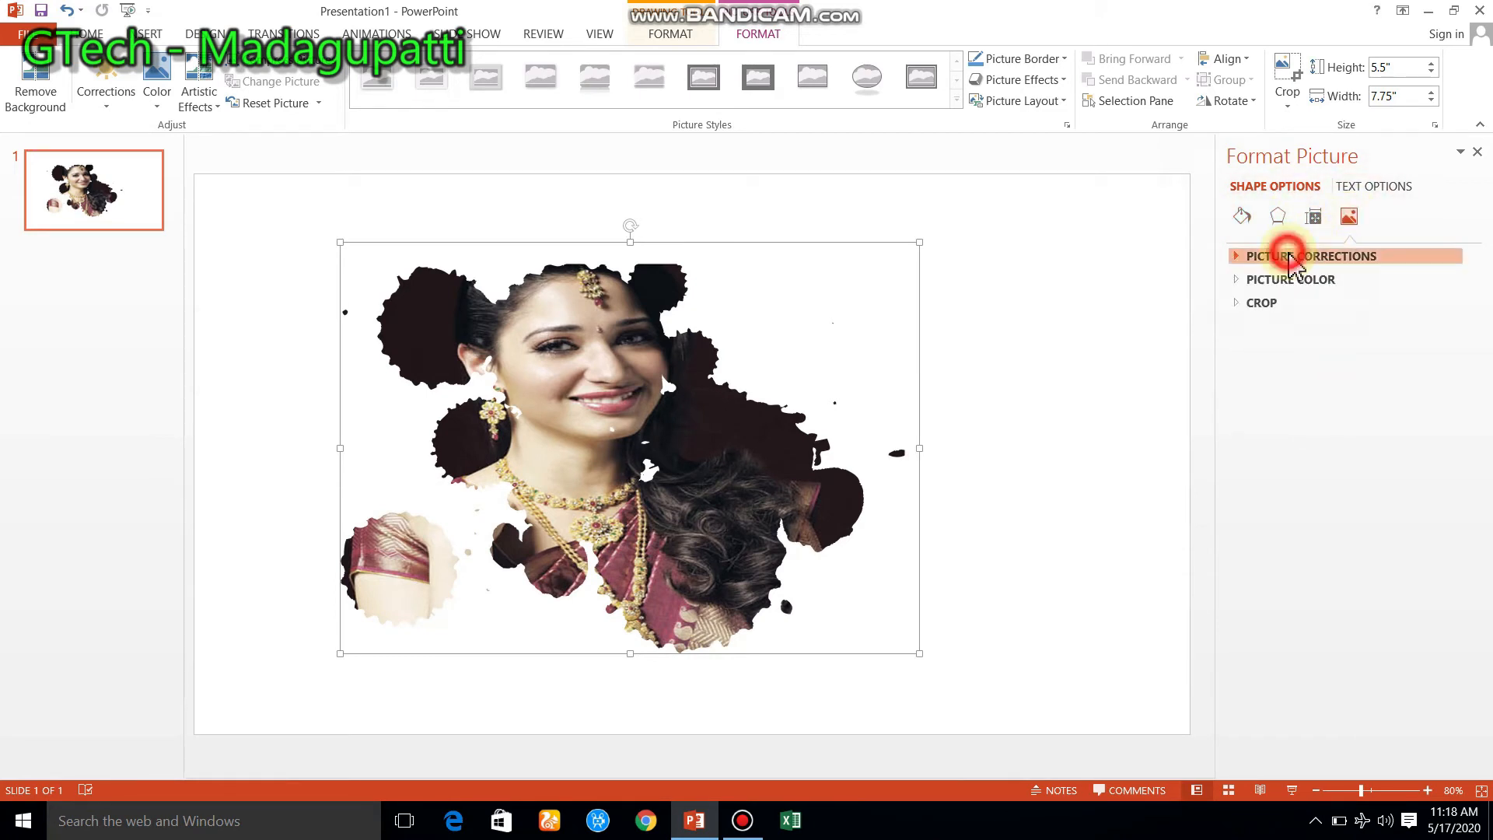
mouse_move(1352, 403)
mouse_down()
mouse_move(1369, 402)
mouse_move(1320, 401)
mouse_move(1349, 403)
mouse_up()
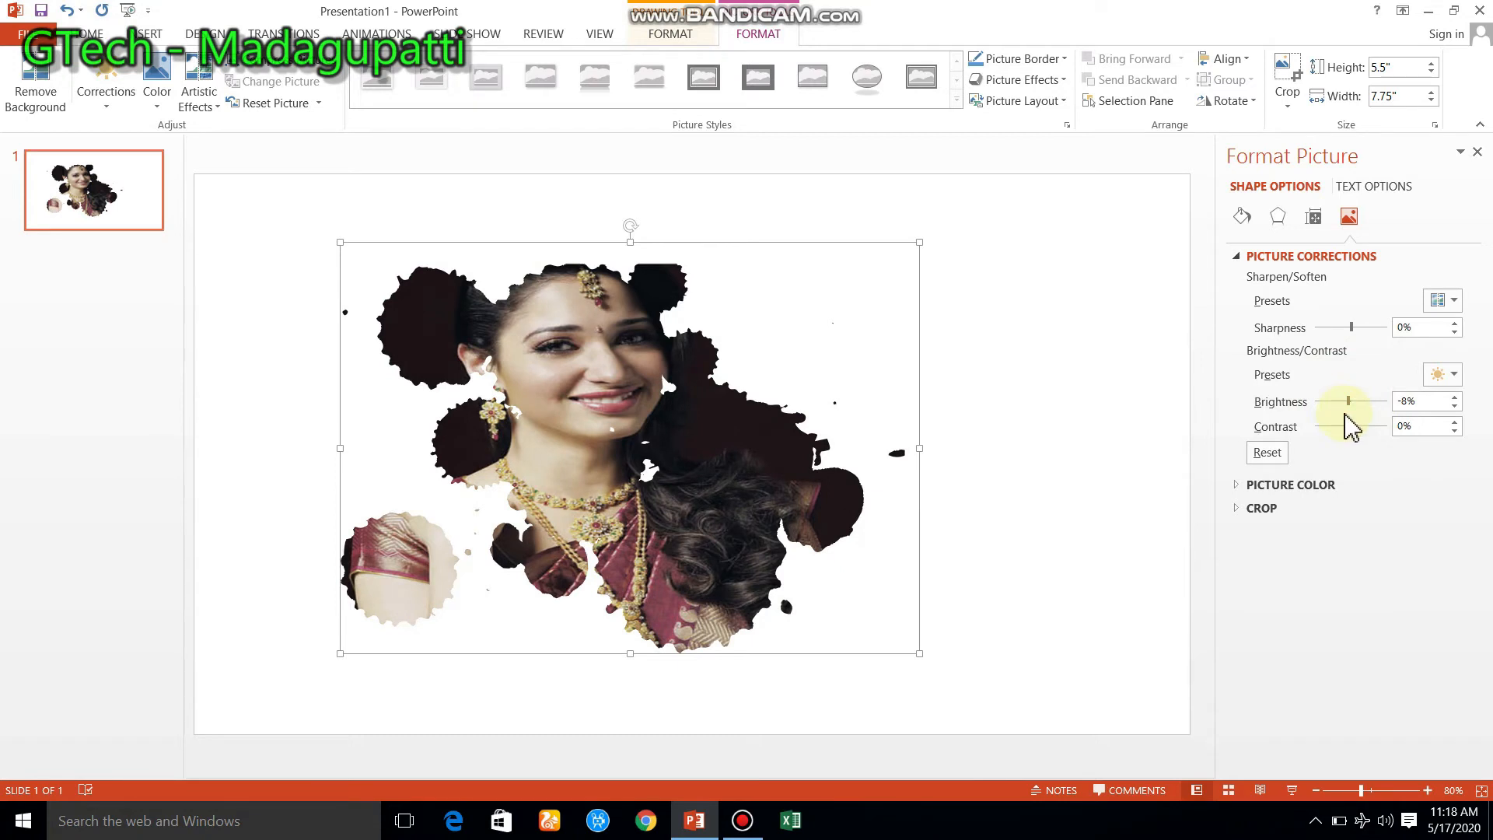
mouse_move(1350, 324)
mouse_down()
mouse_move(1327, 324)
mouse_move(1347, 325)
mouse_up()
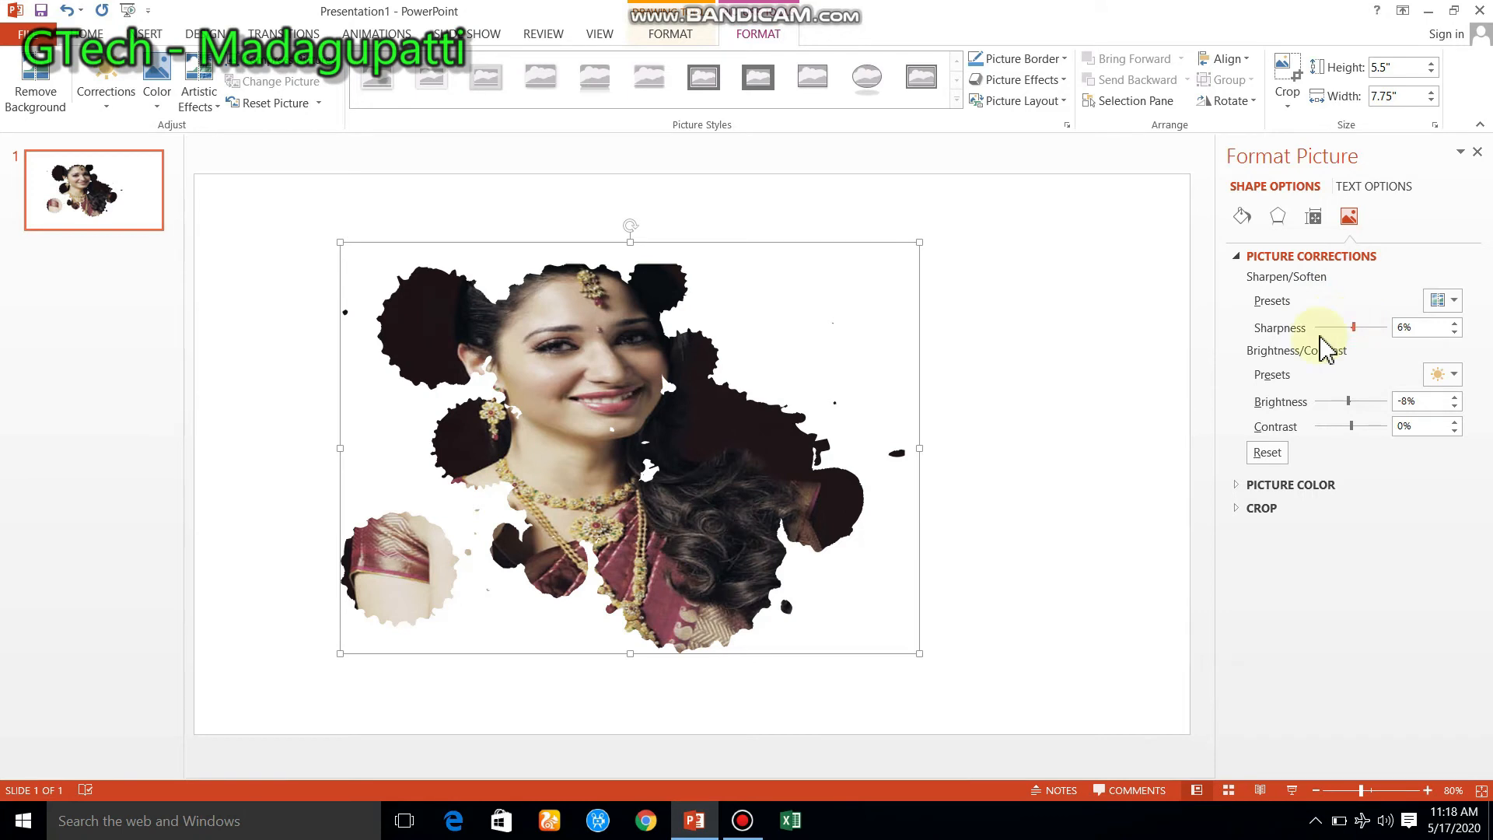
Try out the transparency of the splatter's picture fill, return it to 0% and deselect the shape
click(1253, 214)
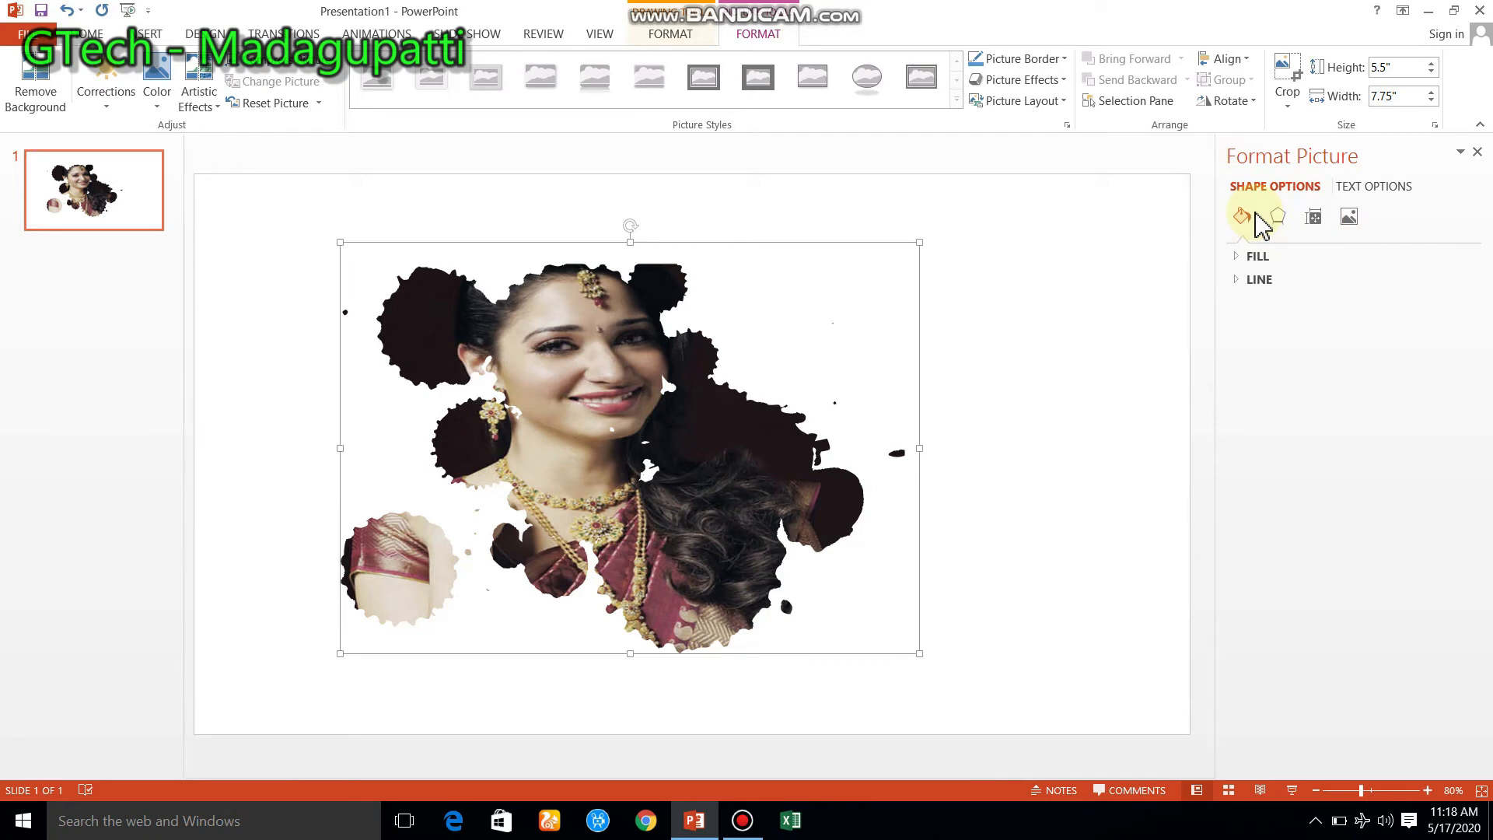
click(1257, 259)
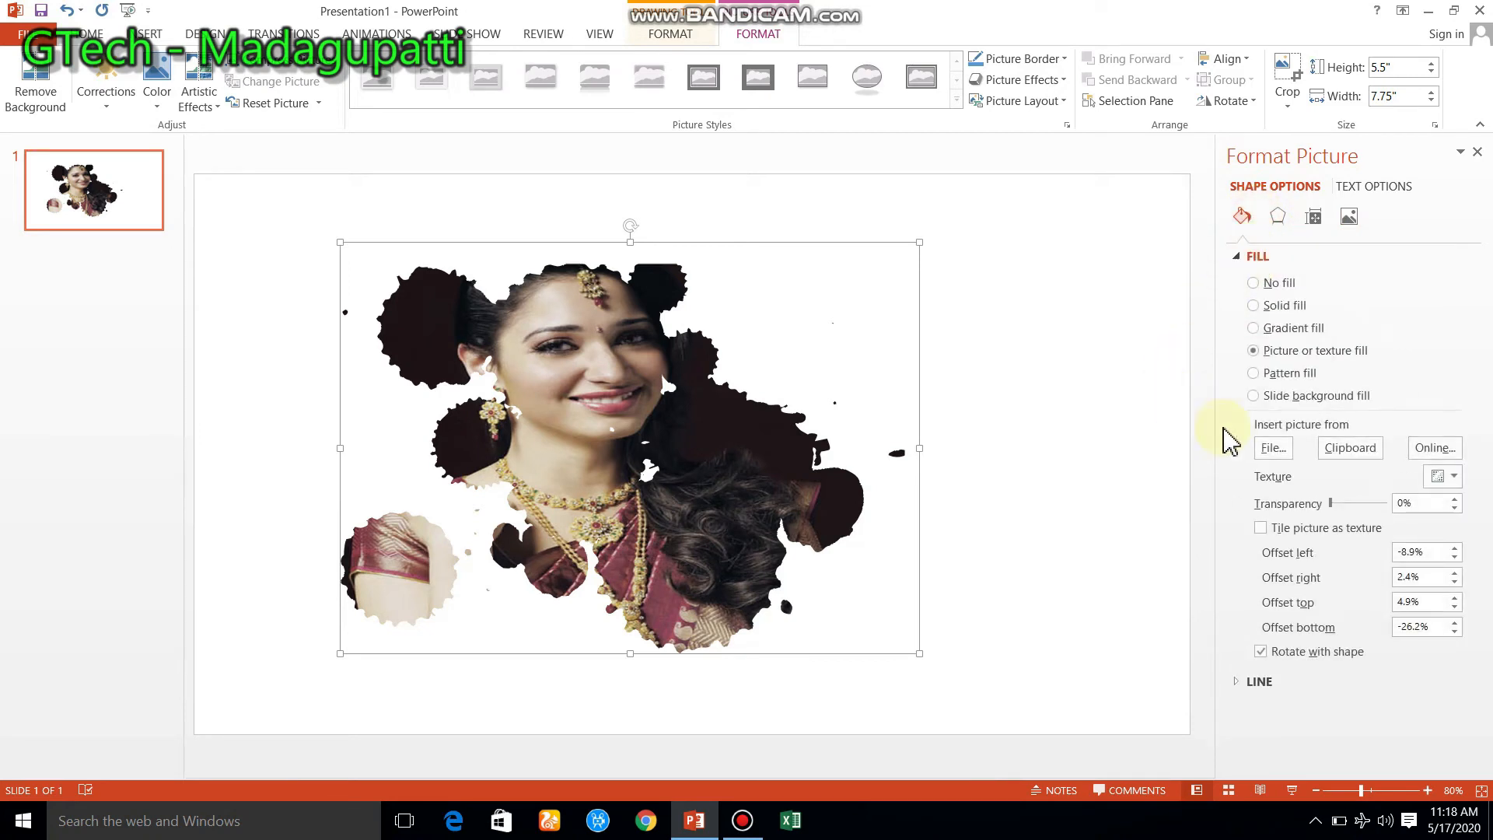
mouse_move(1334, 505)
mouse_down()
mouse_move(1356, 509)
mouse_move(1330, 505)
mouse_up()
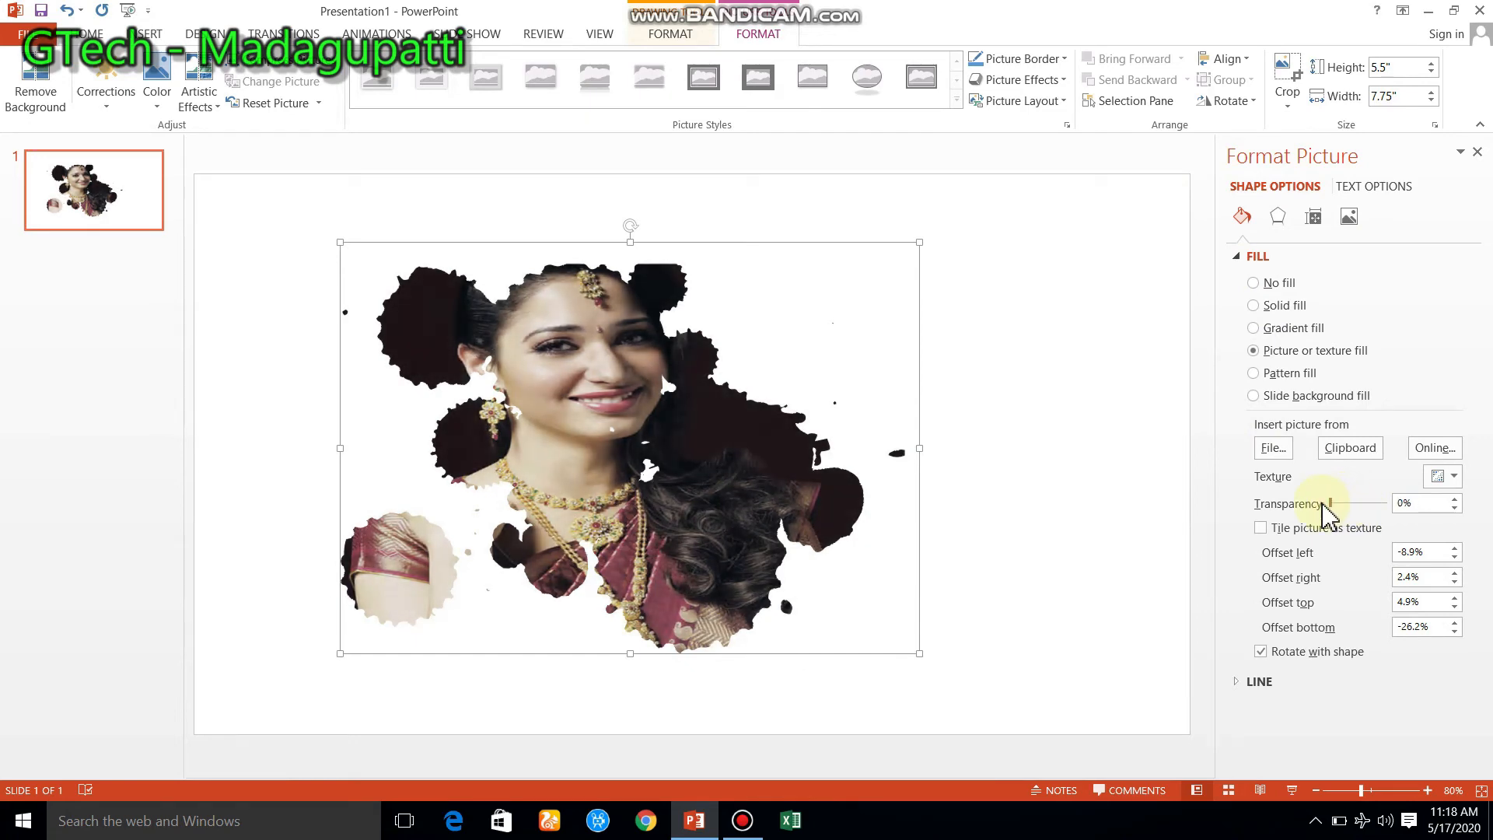
click(1114, 467)
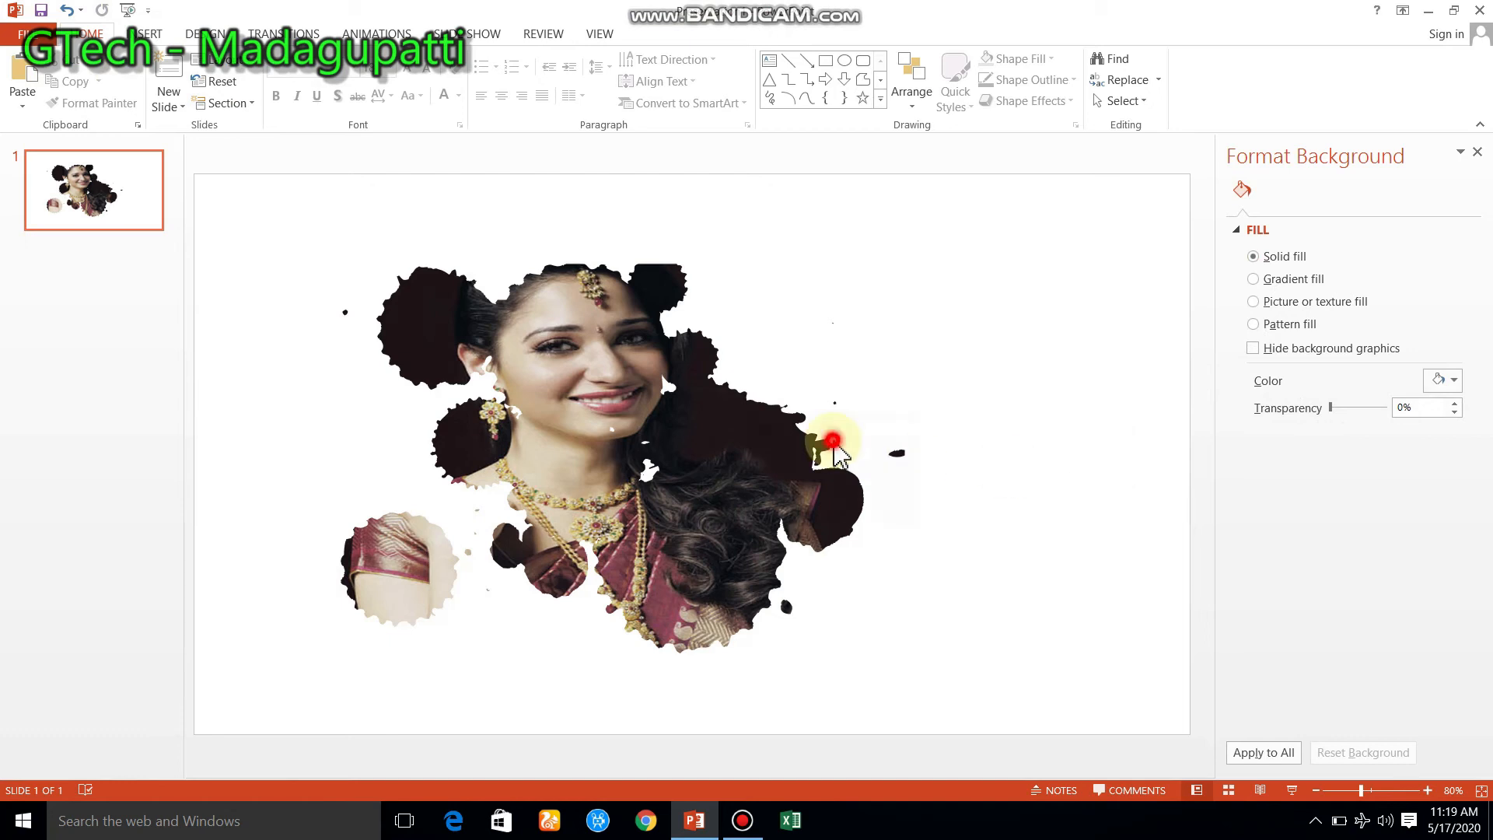
Move the picture-filled splatter slightly up and to the right on the slide, and deselect it
click(778, 439)
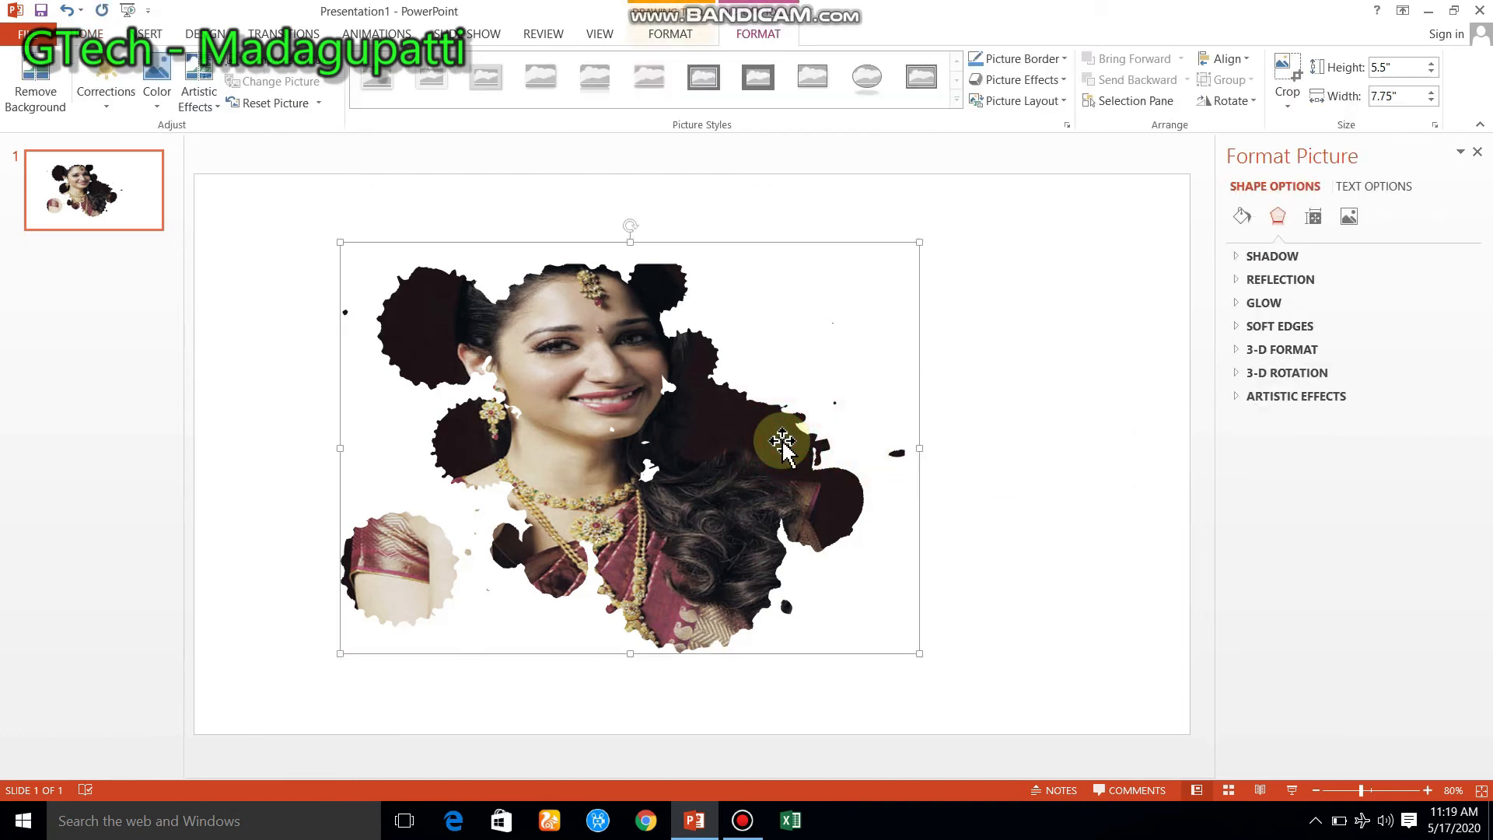
drag(782, 442, 798, 409)
click(311, 222)
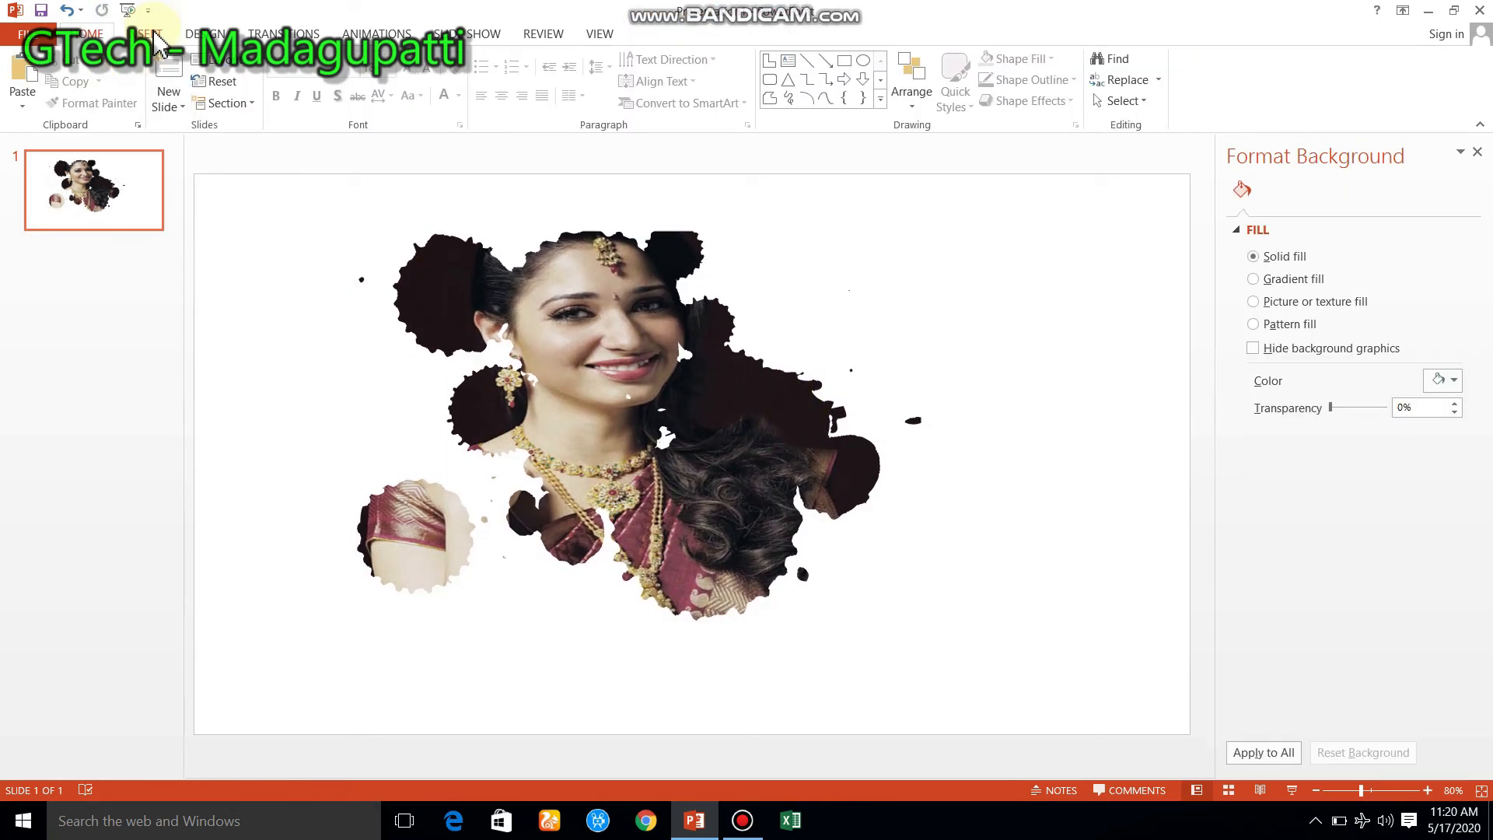
Draw a rectangle about 5" high and 7.38" wide and move it over the splatter portrait
click(152, 34)
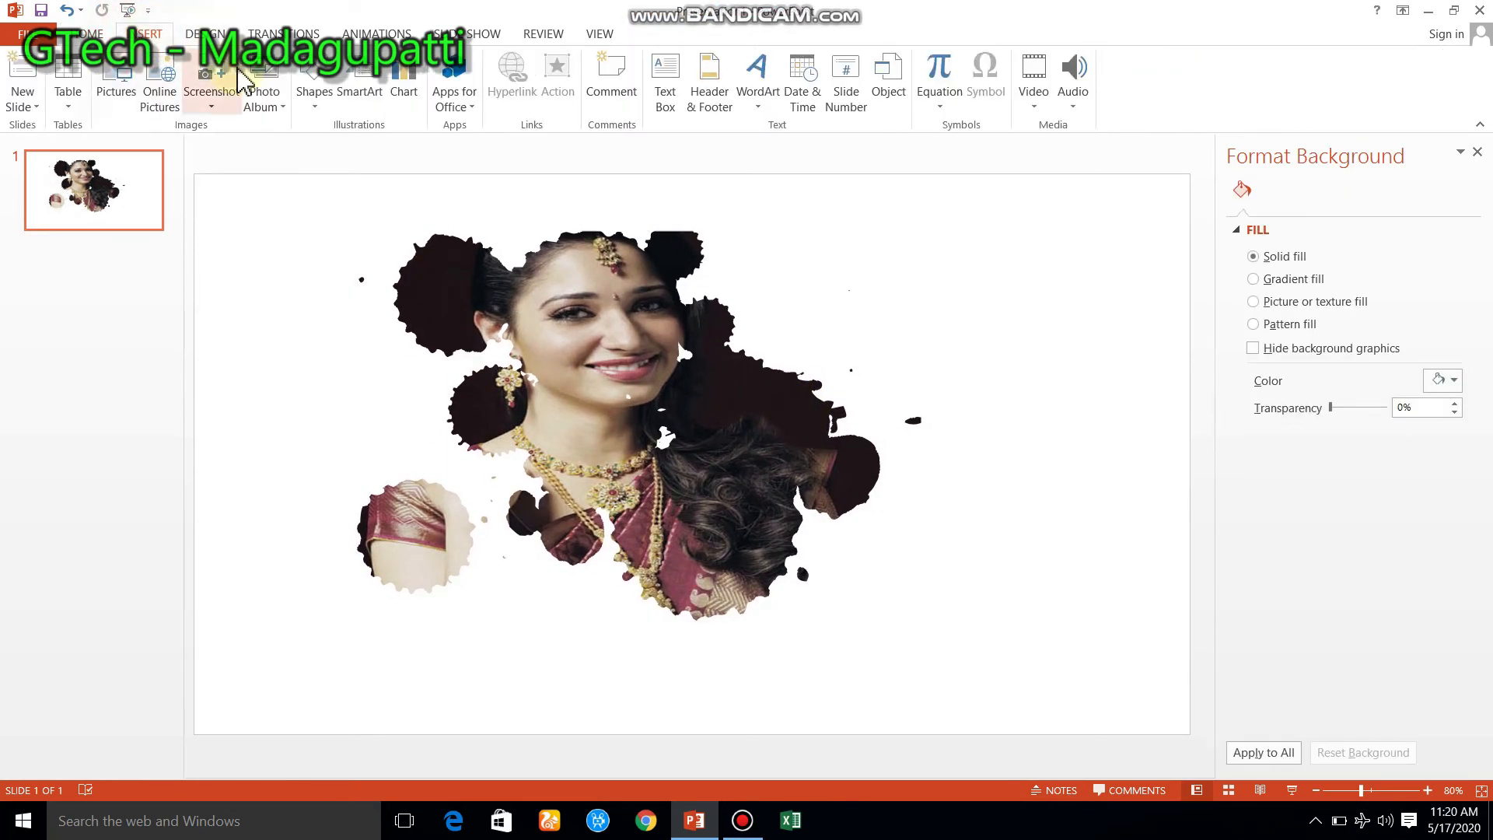
click(315, 90)
click(381, 148)
drag(280, 360, 830, 731)
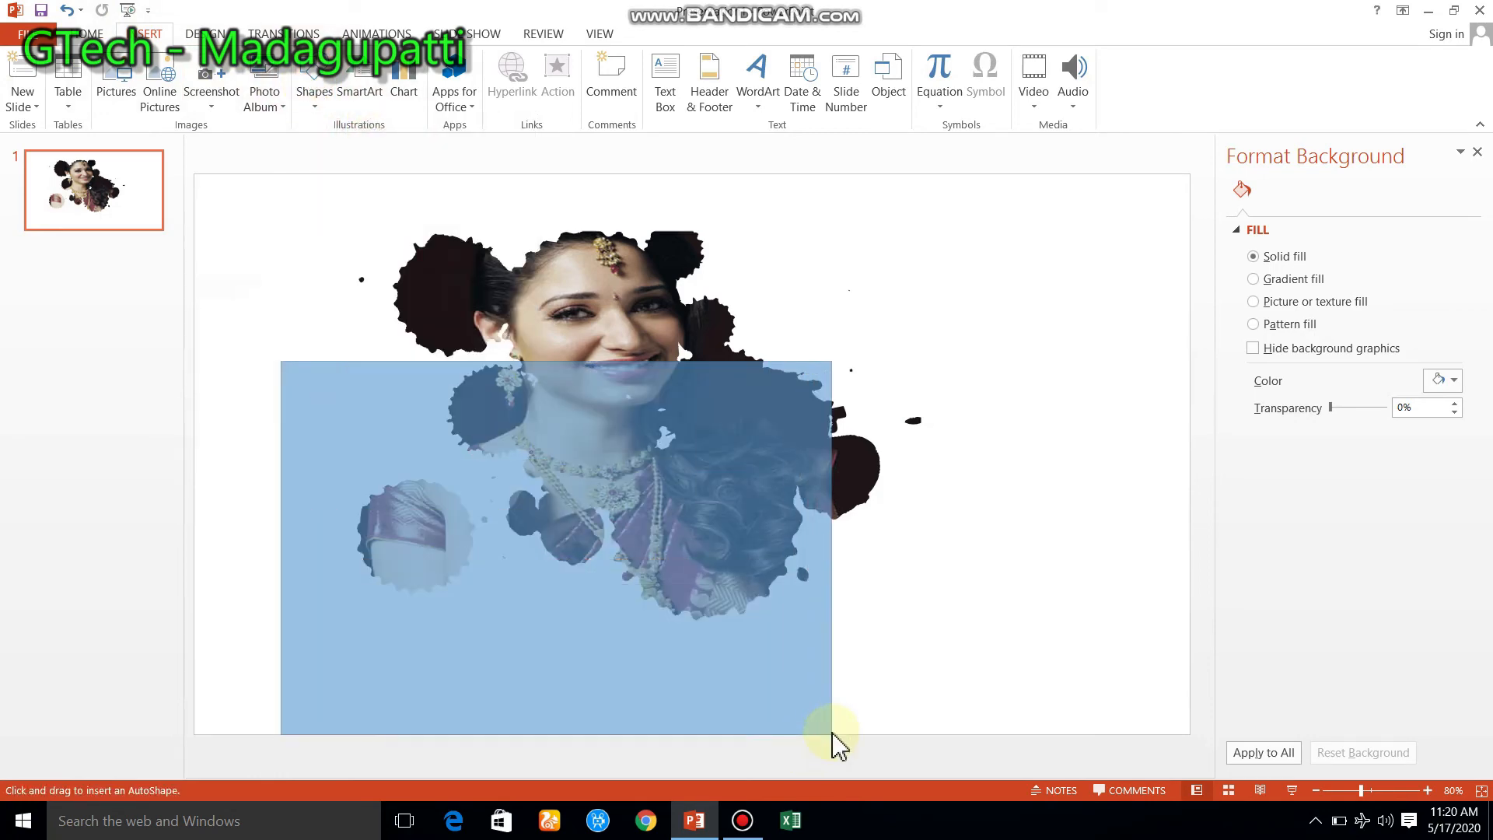
drag(677, 493, 703, 373)
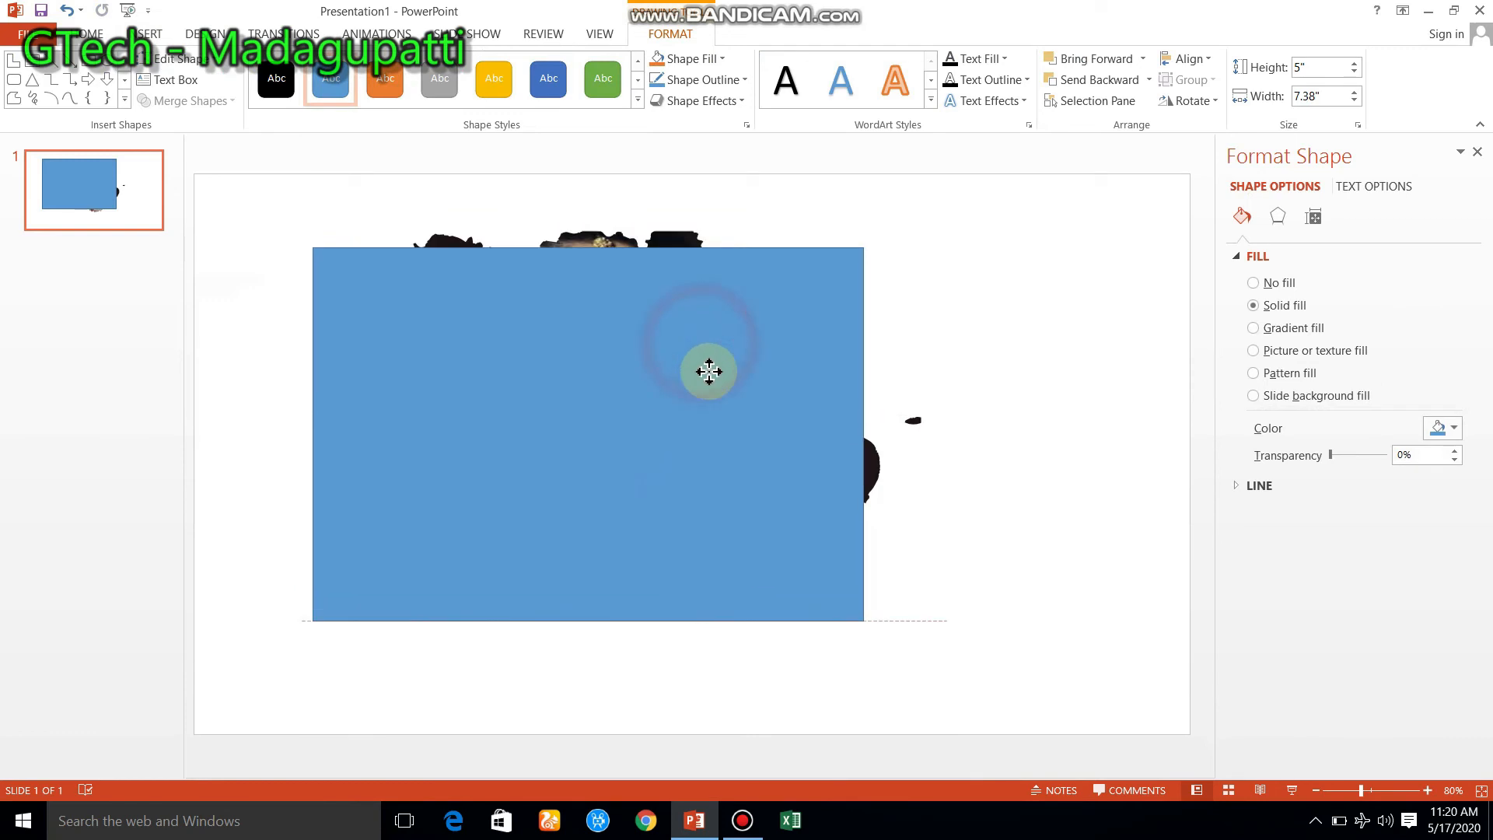
Draw a second rectangle about 4.71" by 7.06" inside the first and merge both with Combine into a hollow frame
click(92, 71)
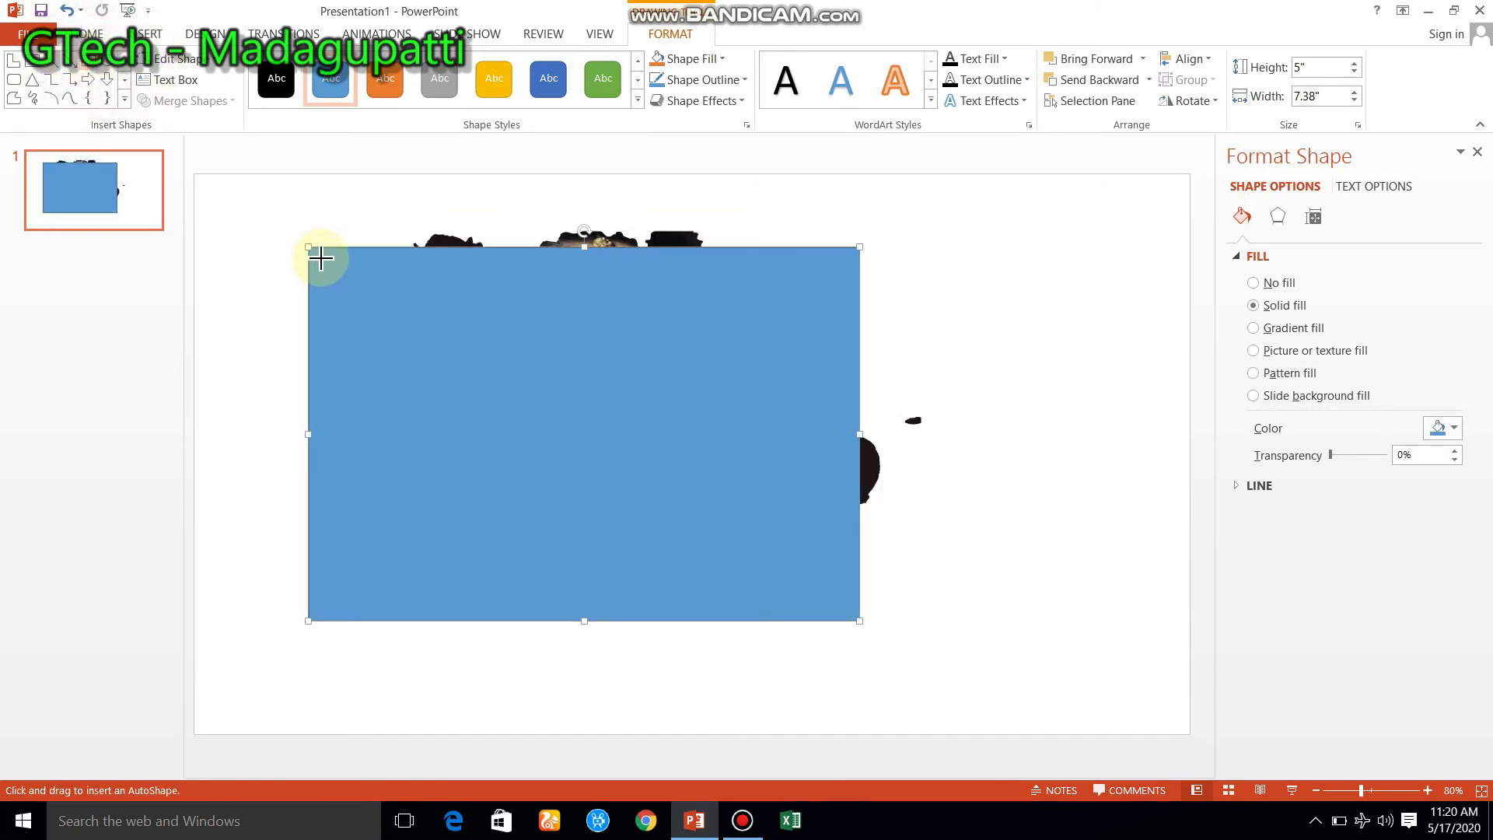
drag(320, 259, 848, 611)
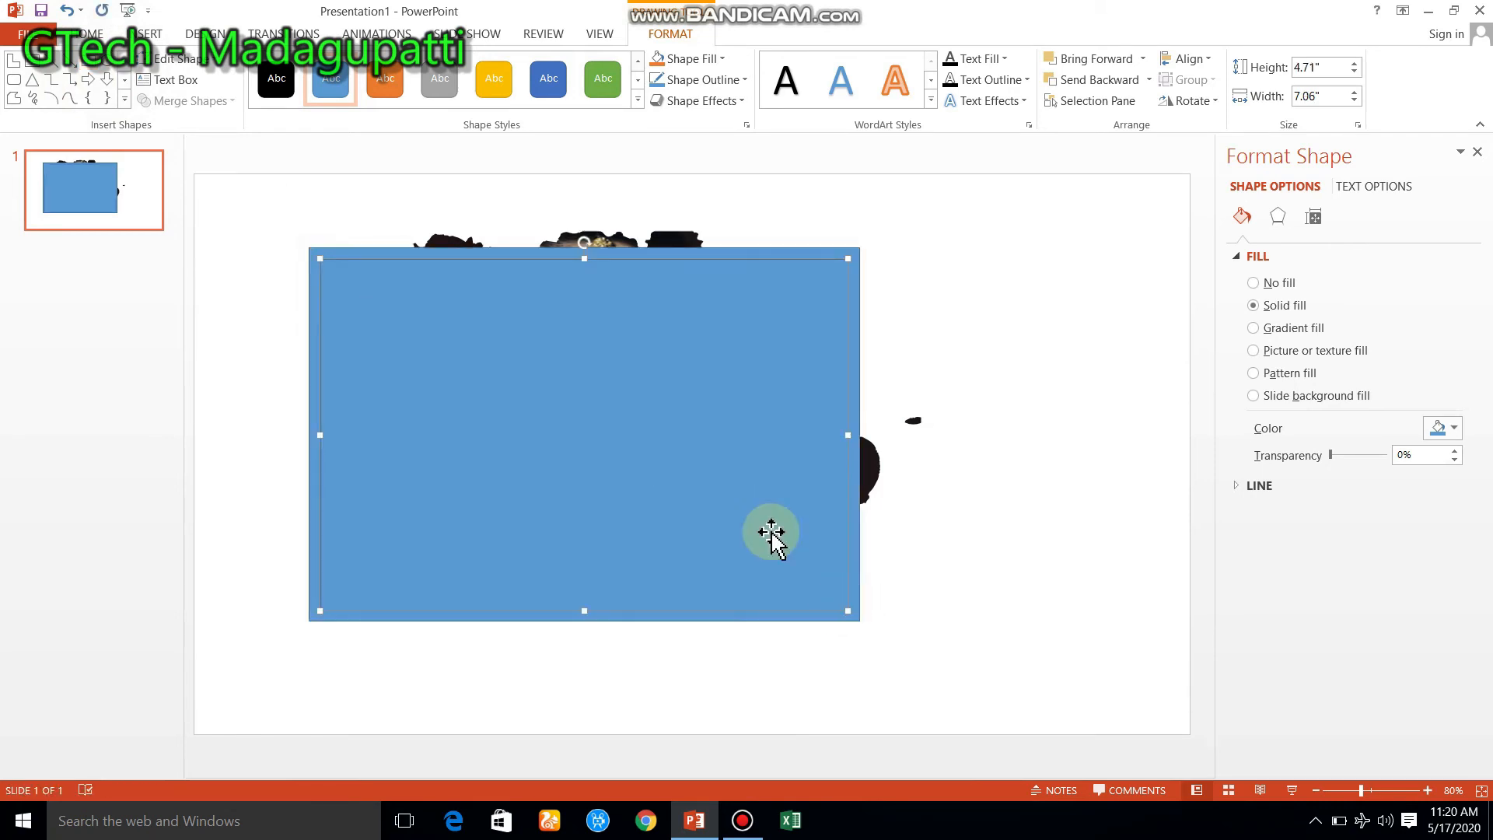
shift+click(499, 252)
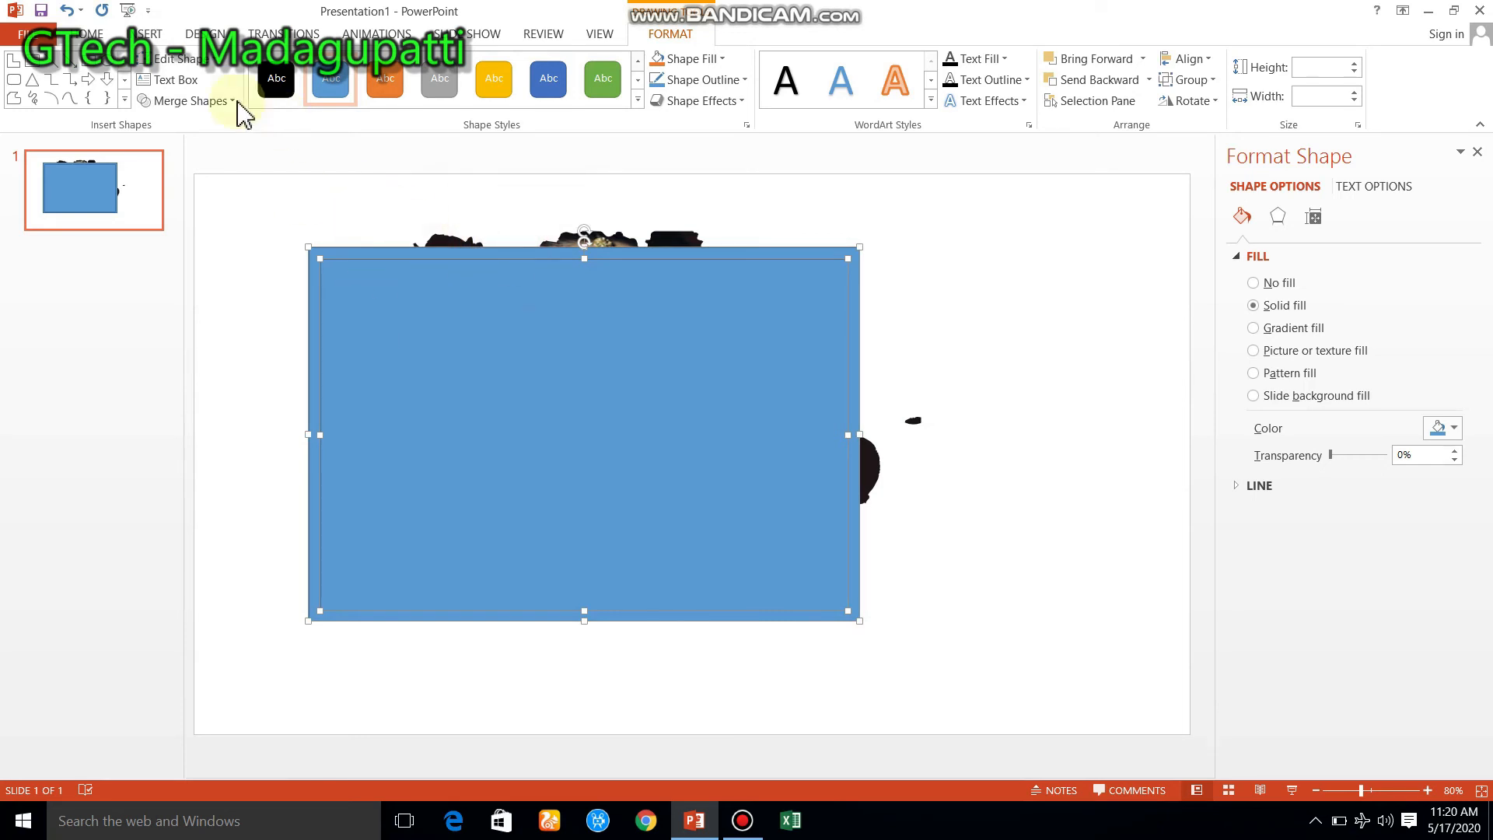
click(204, 101)
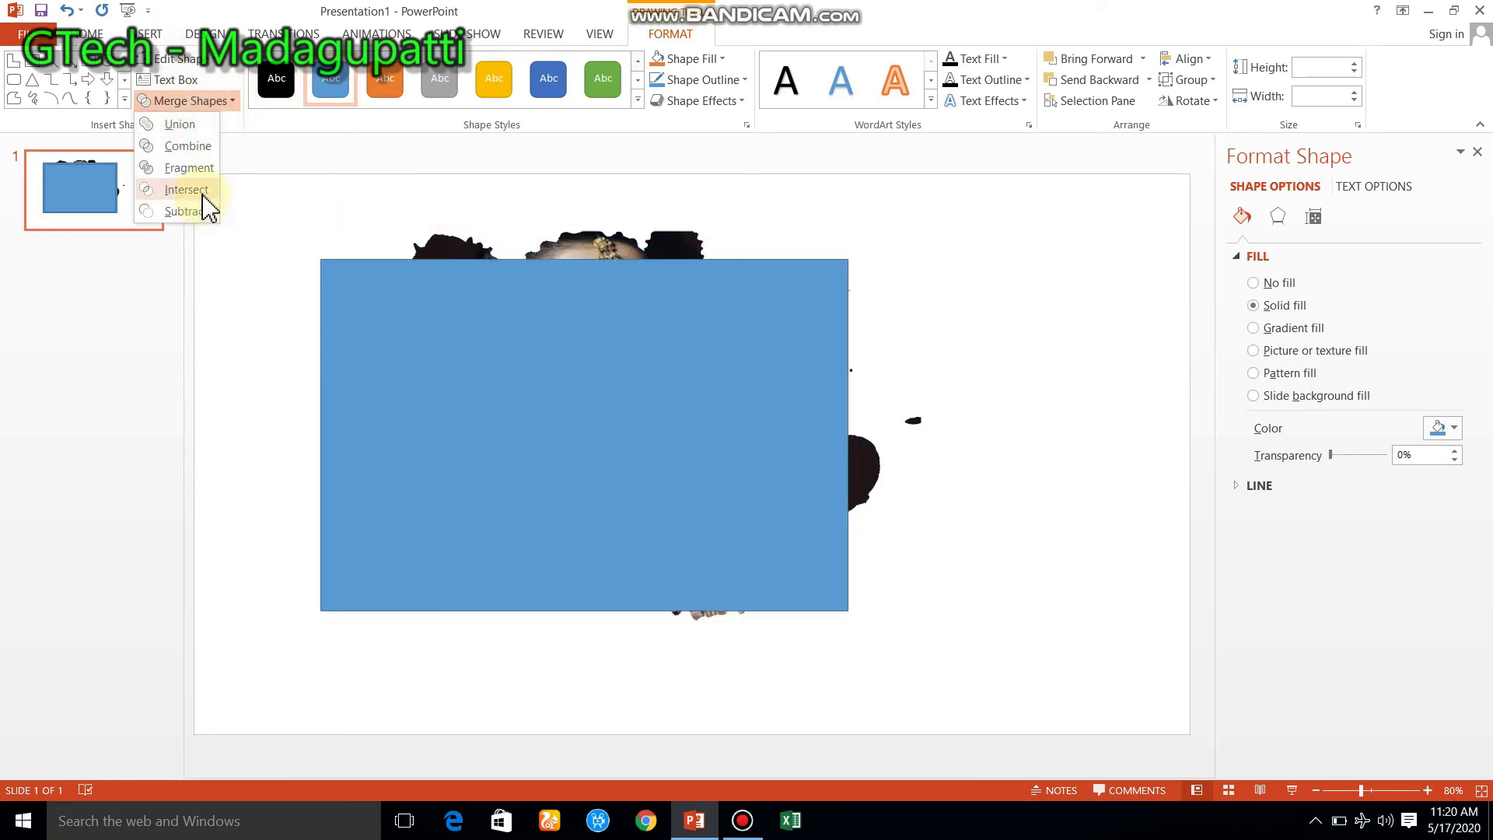
click(196, 146)
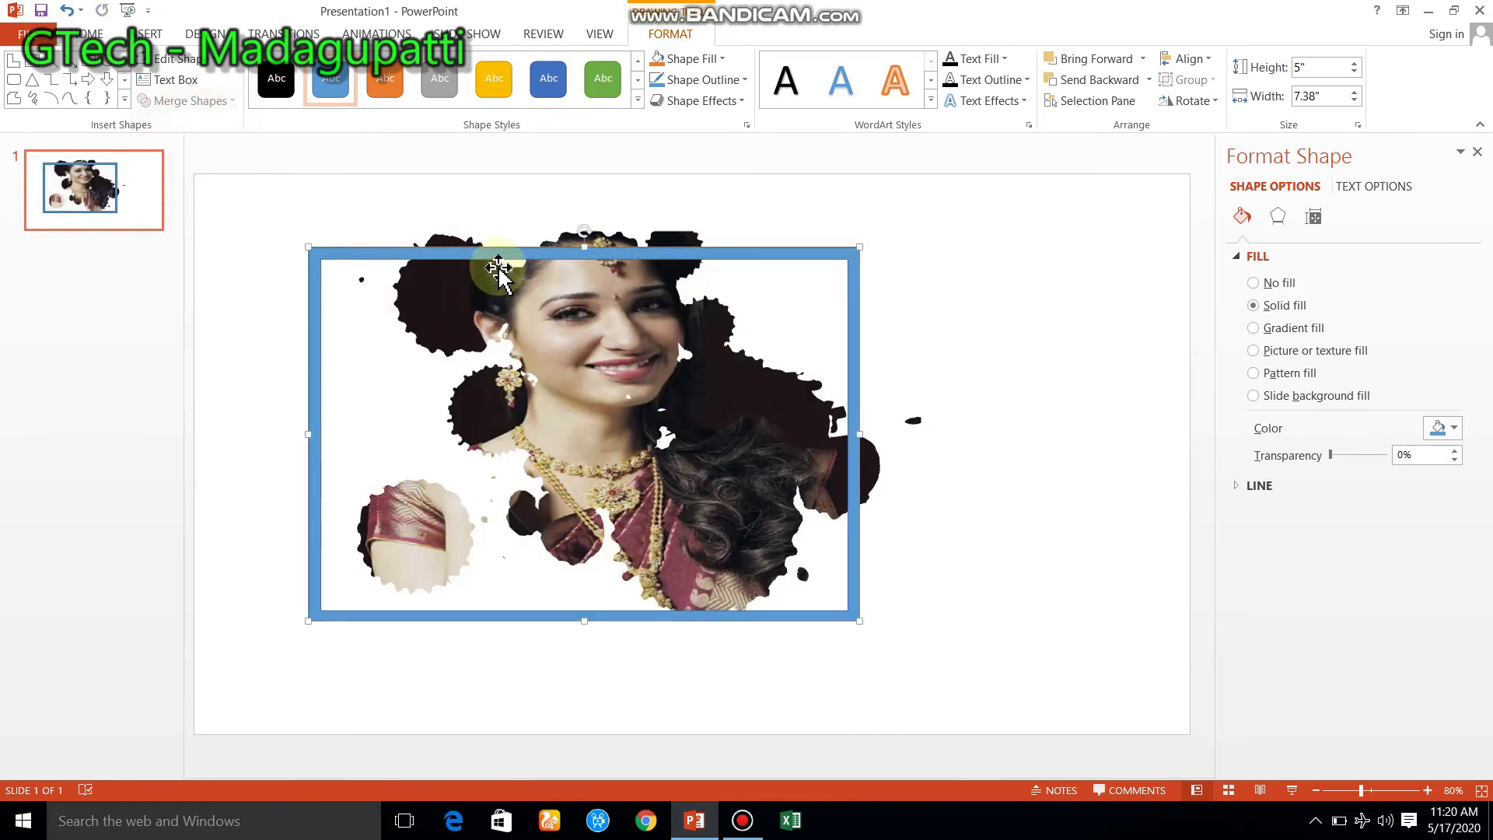
Duplicate the frame, offset the copy up and to the left, and subtract one frame from the other to cut gaps at the crossings
mouse_move(504, 255)
mouse_down()
mouse_move(487, 227)
mouse_move(493, 238)
mouse_up()
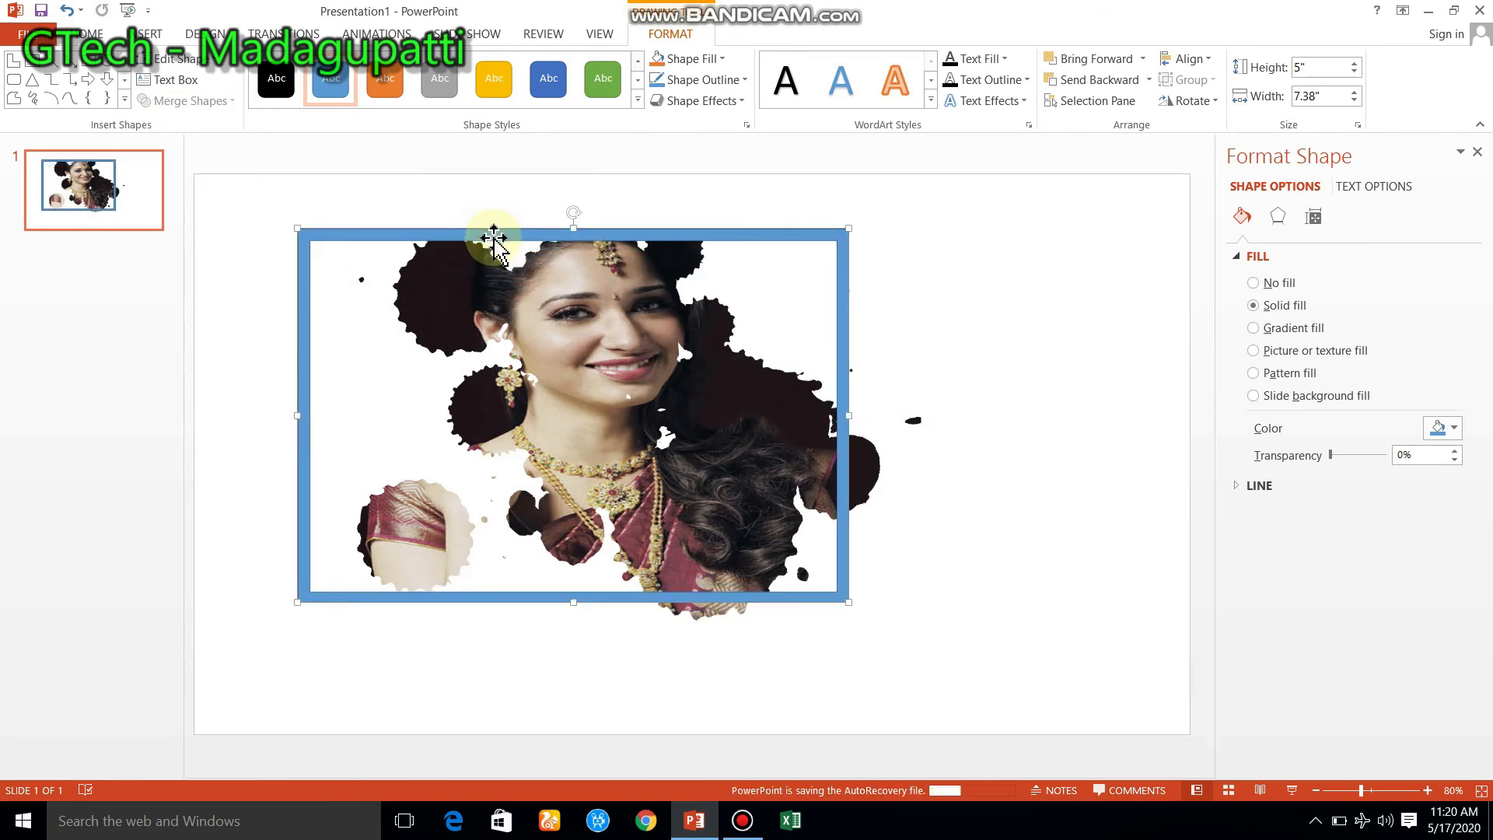
key(ctrl+v)
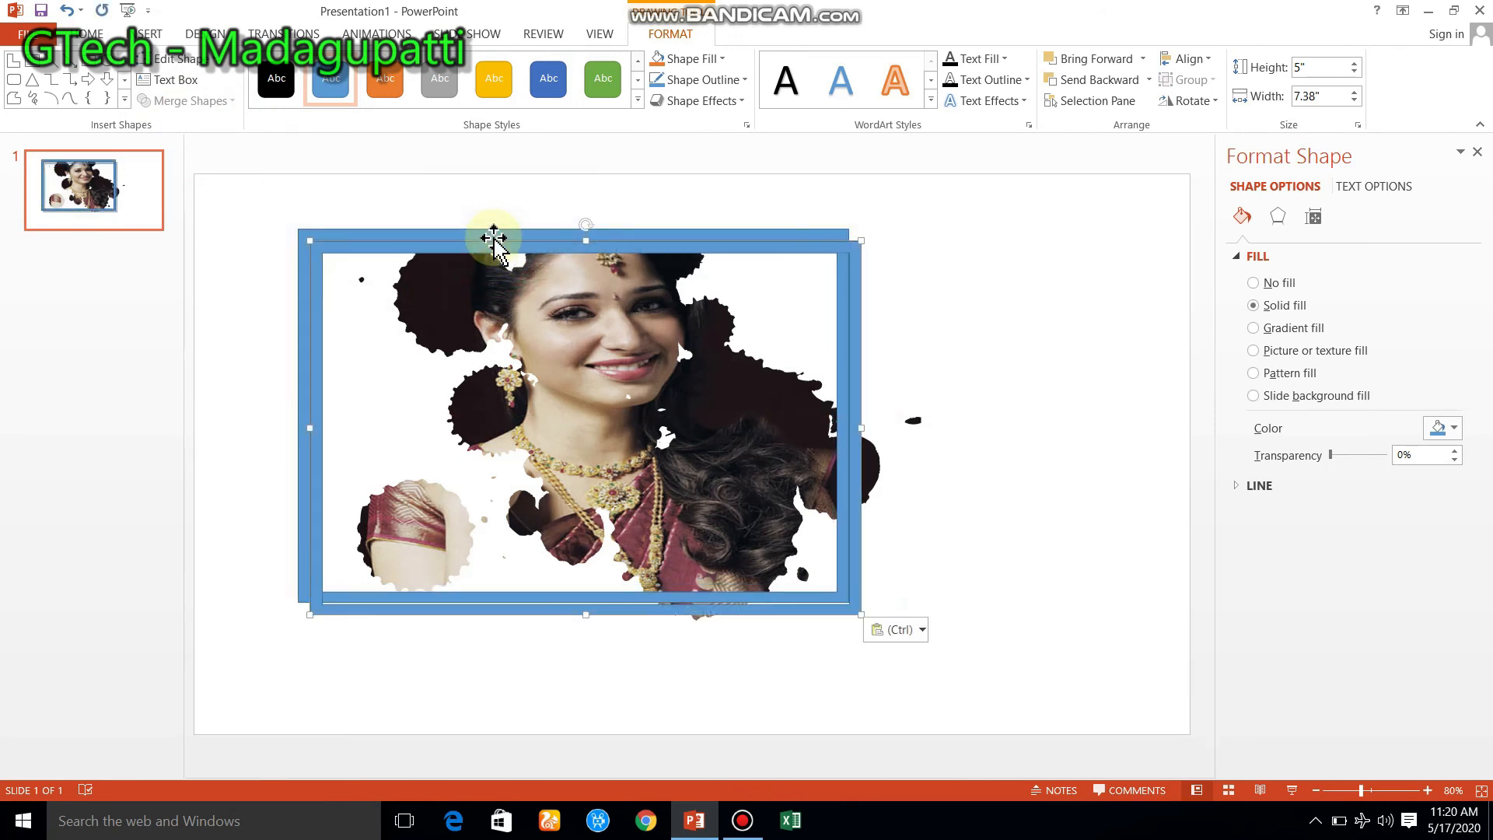
drag(494, 249, 448, 203)
ctrl+click(340, 237)
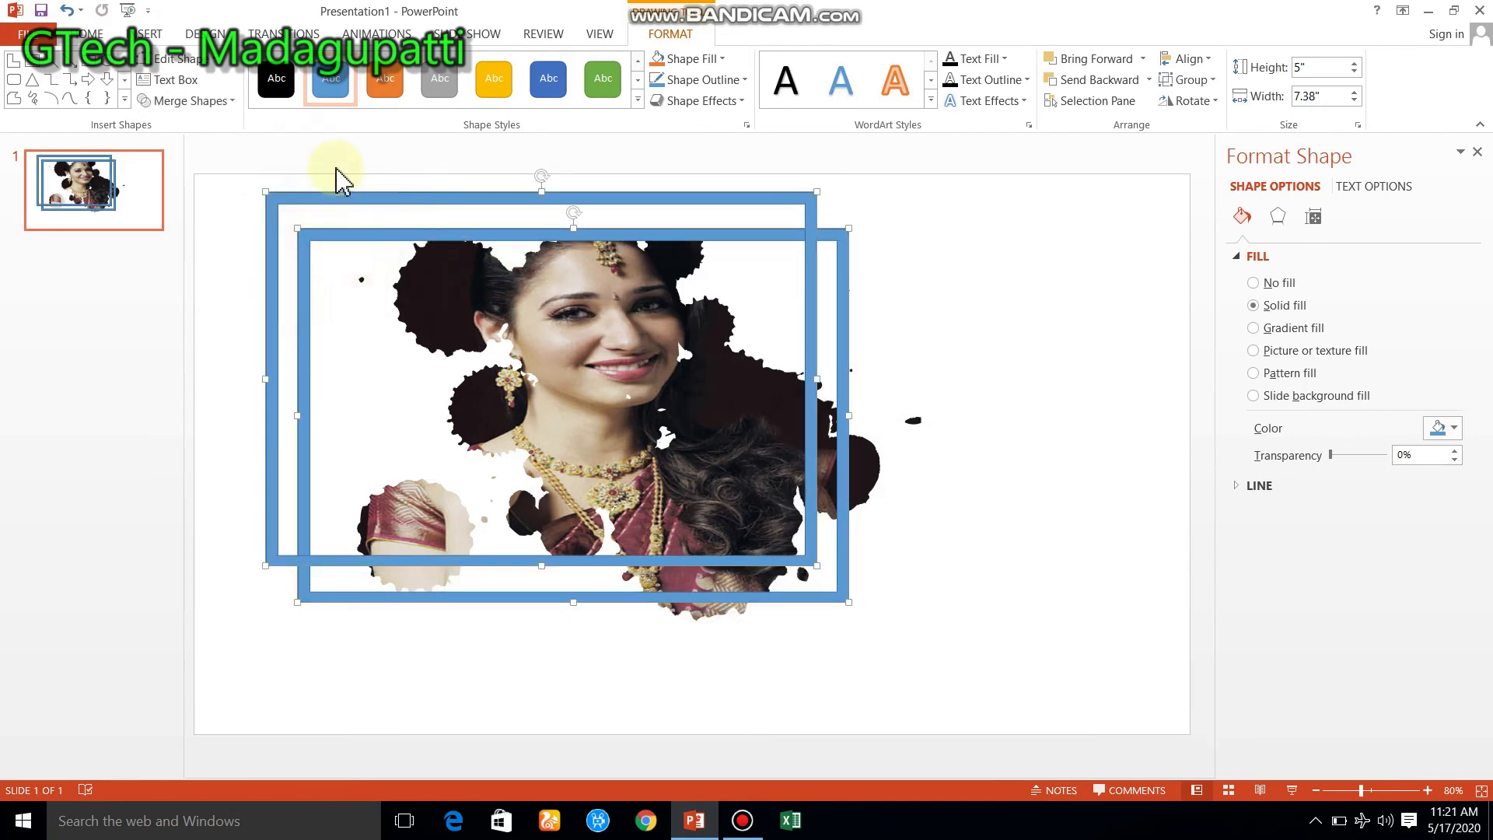
click(222, 109)
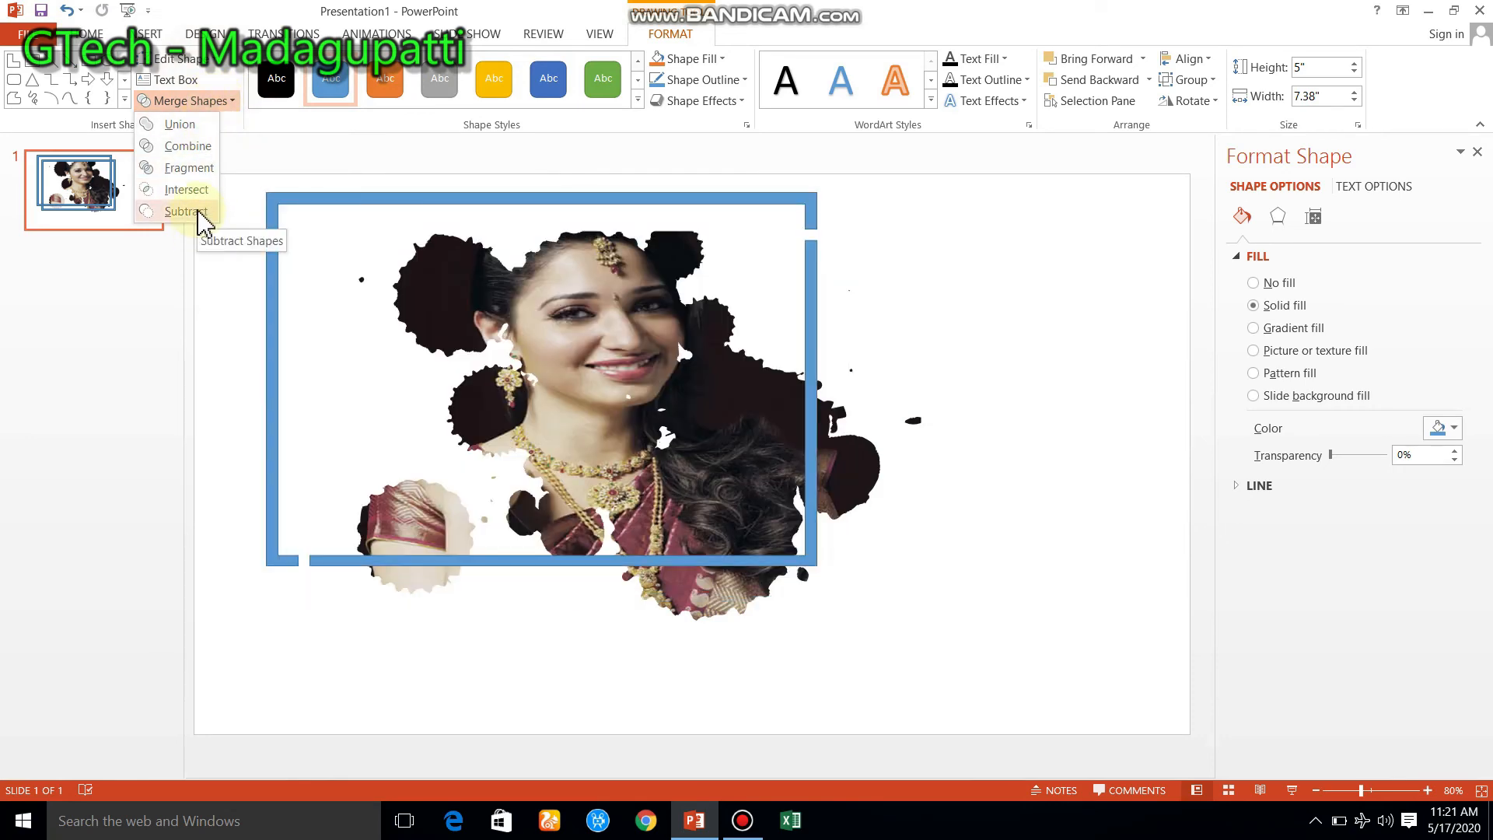
click(187, 212)
Move the notched frame back over the portrait and shrink it to about 4.61" high by 6.91" wide
drag(472, 196, 507, 228)
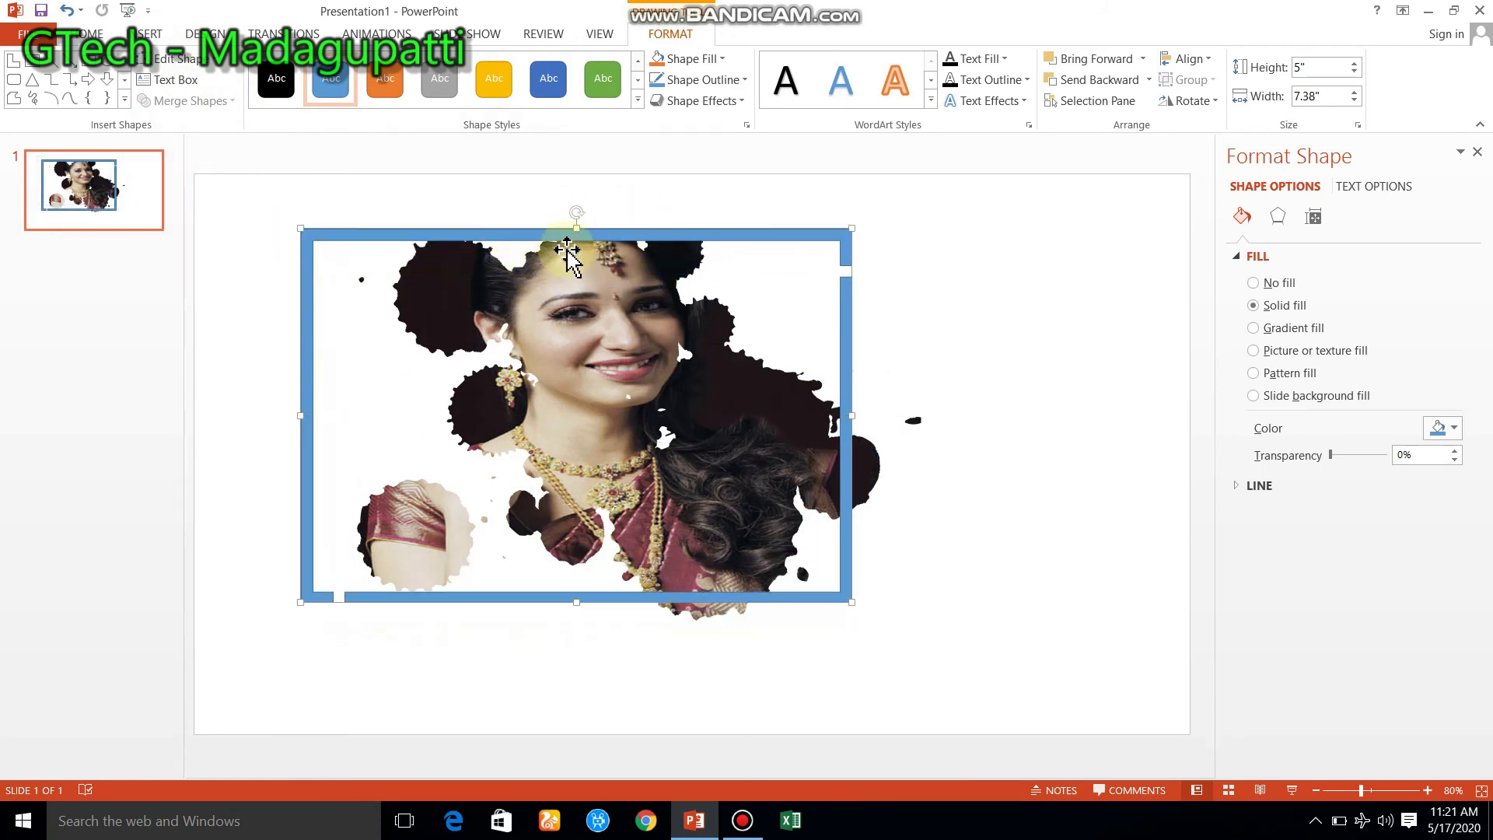
drag(849, 225, 780, 233)
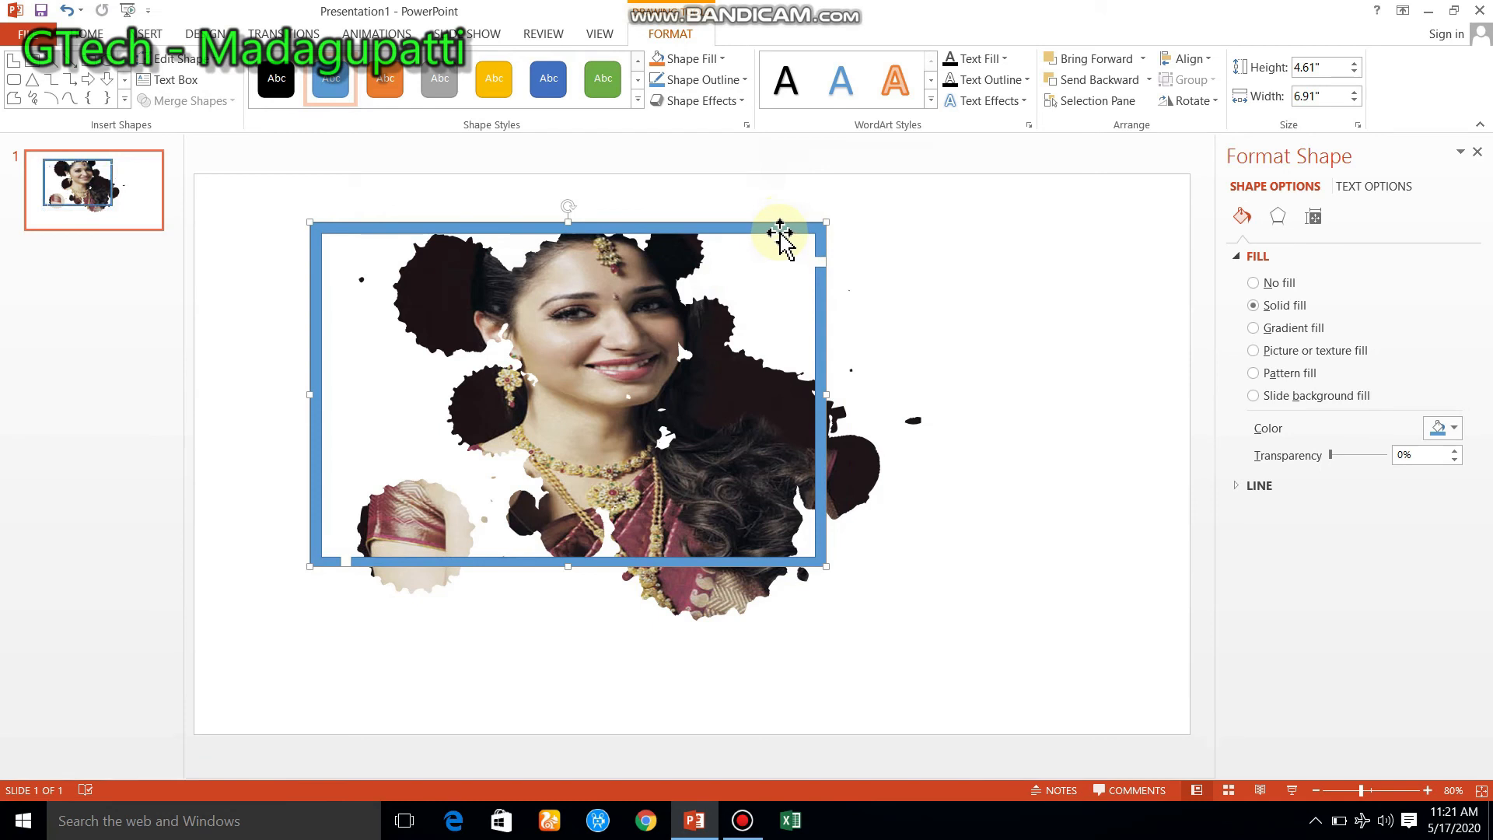
Give the notched frame a 1½ pt outline and a dark-variation radial gradient fill from the center
click(708, 81)
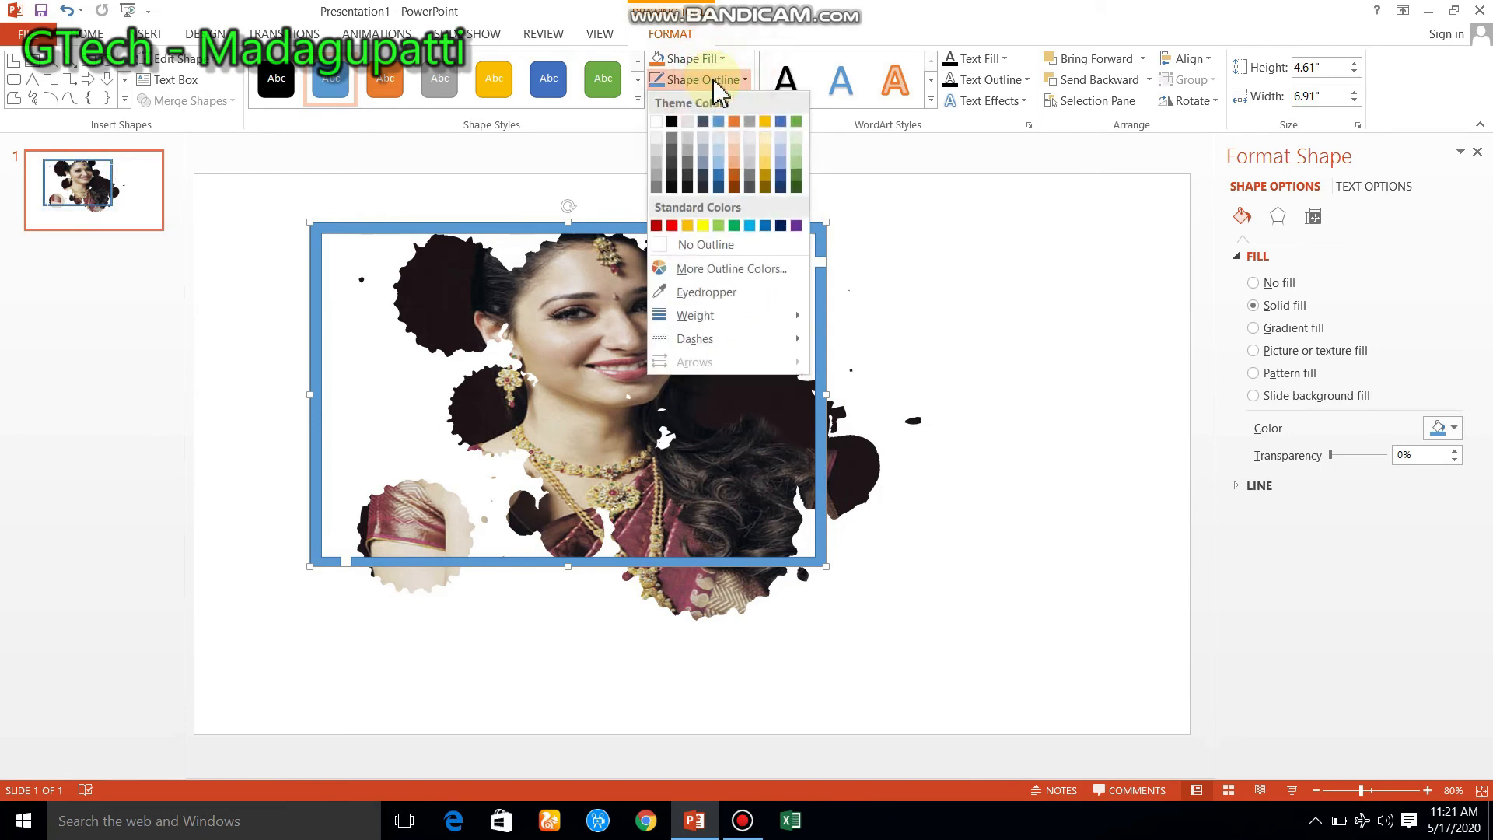
mouse_move(750, 319)
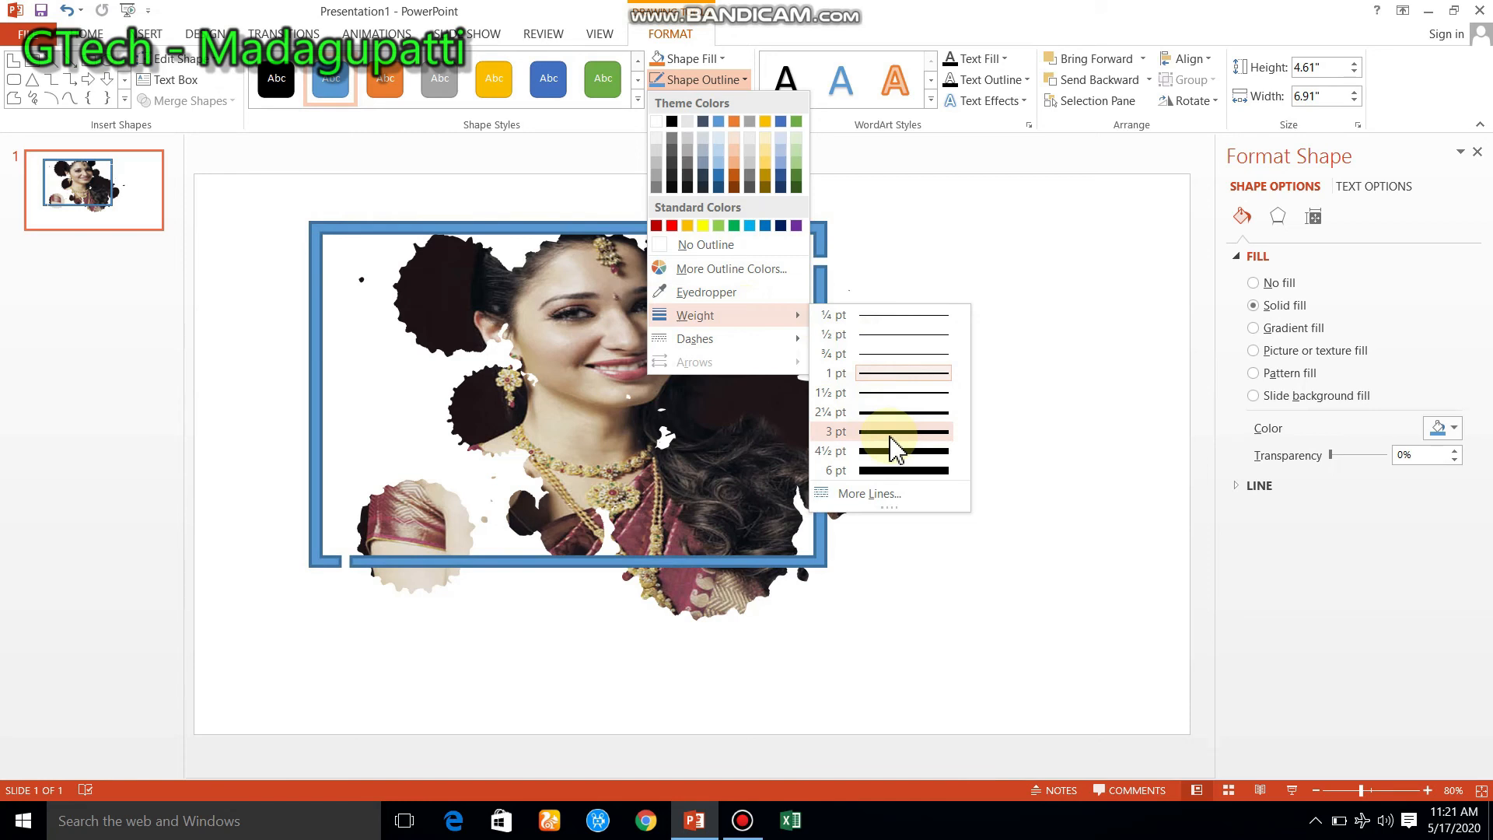
click(886, 395)
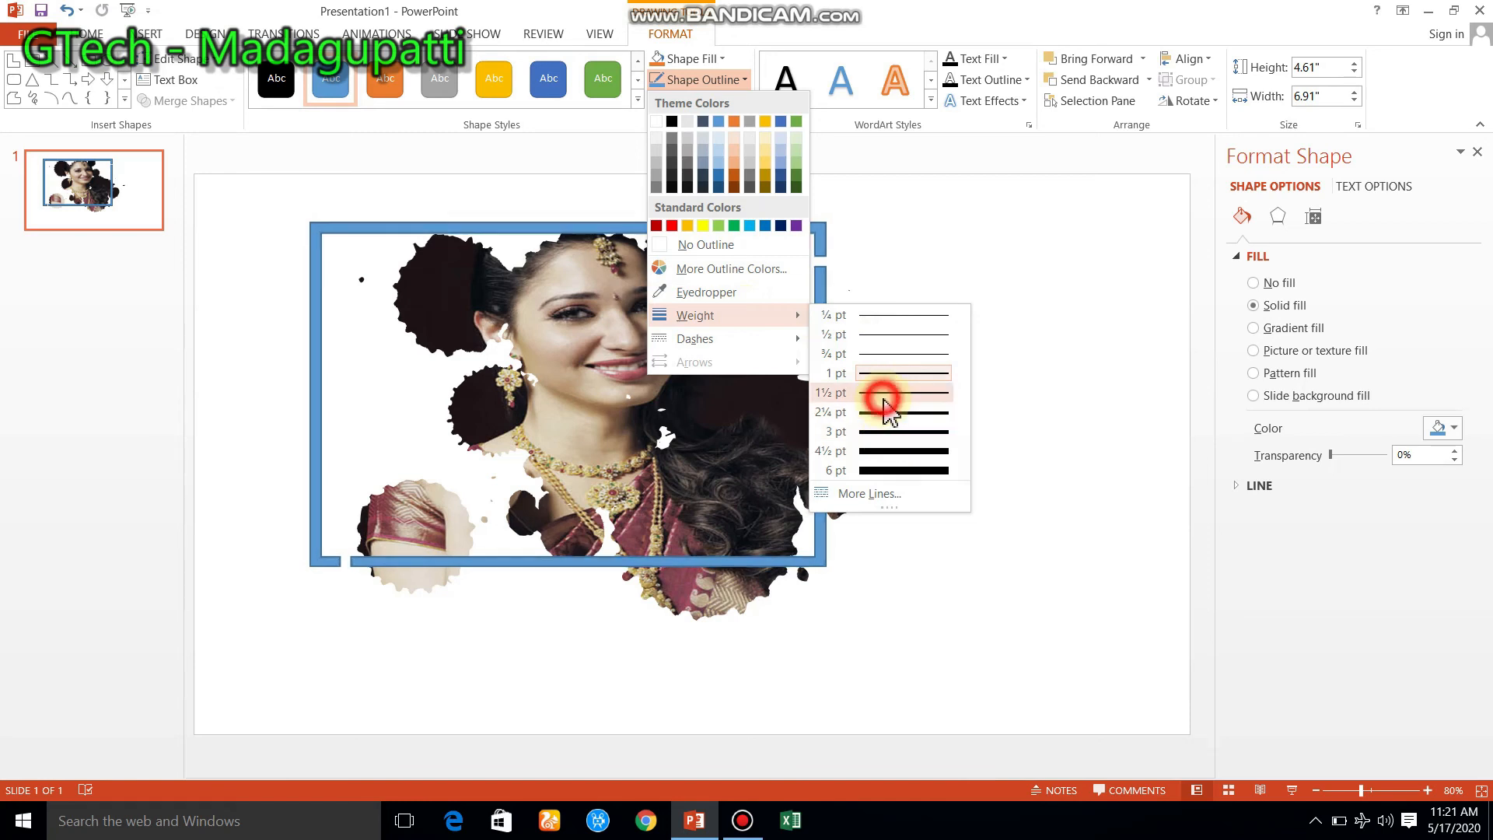
click(722, 58)
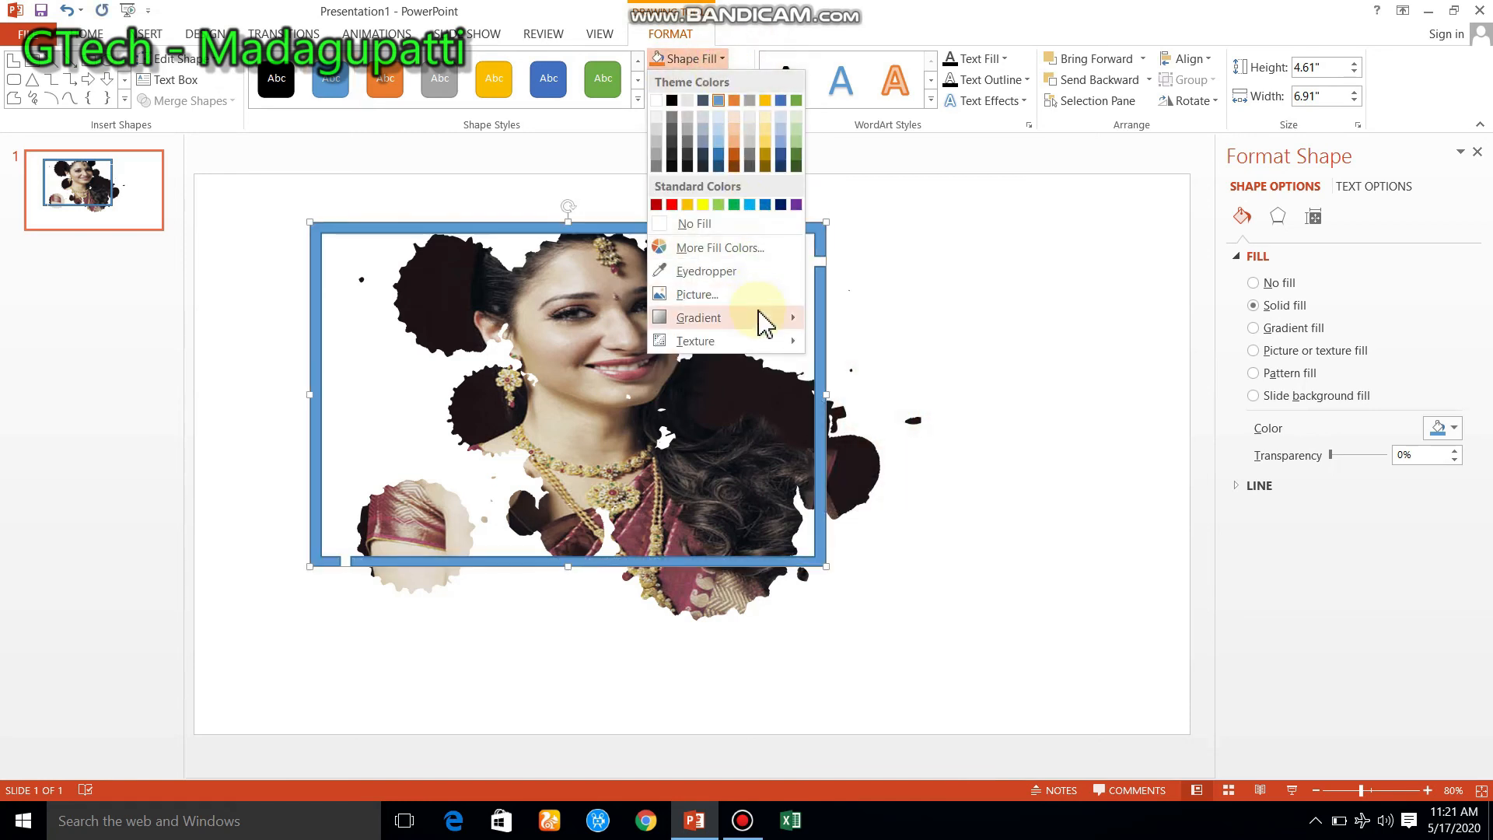
mouse_move(764, 321)
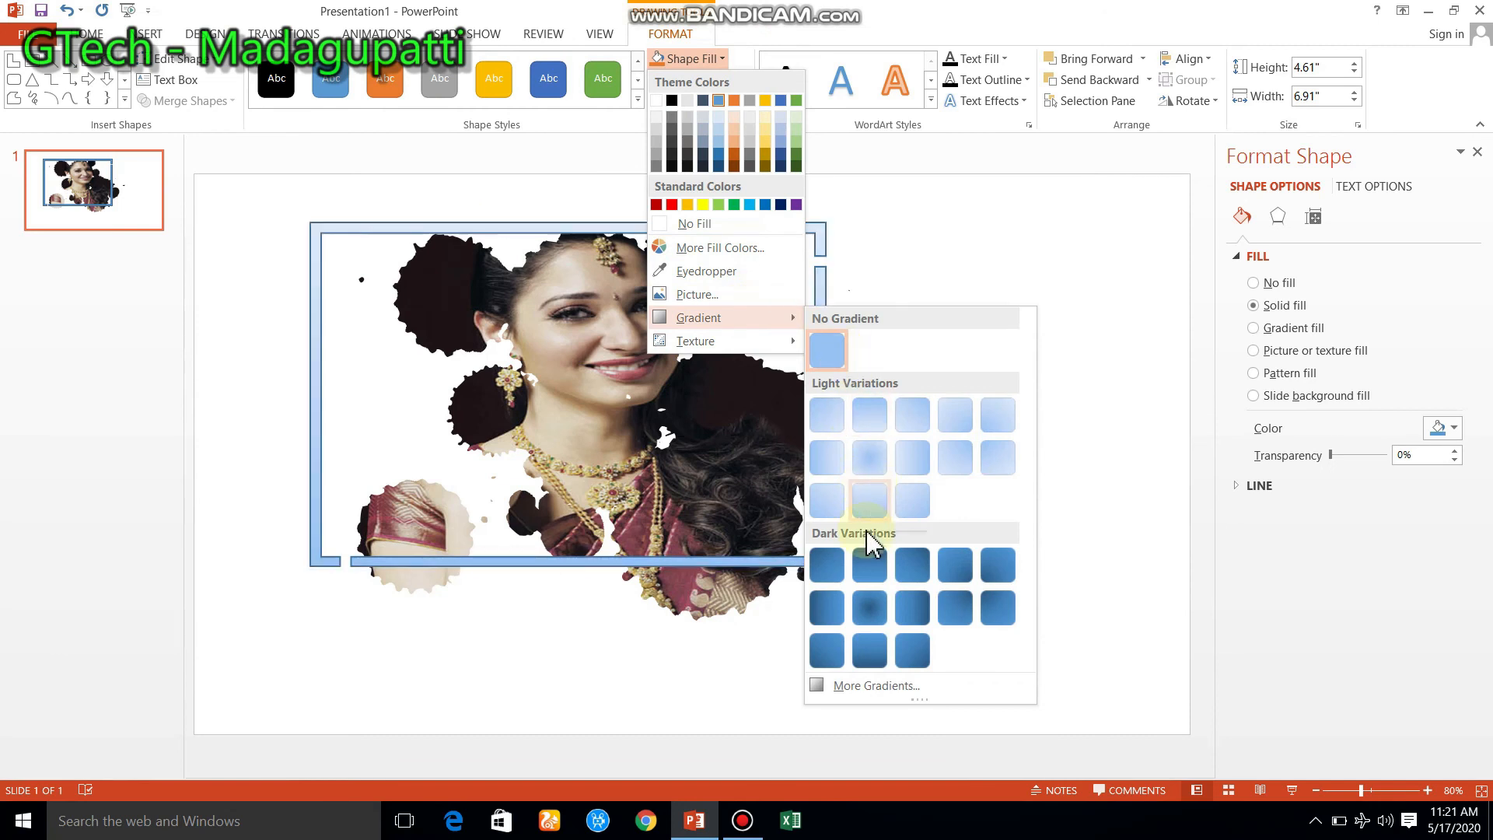
click(870, 610)
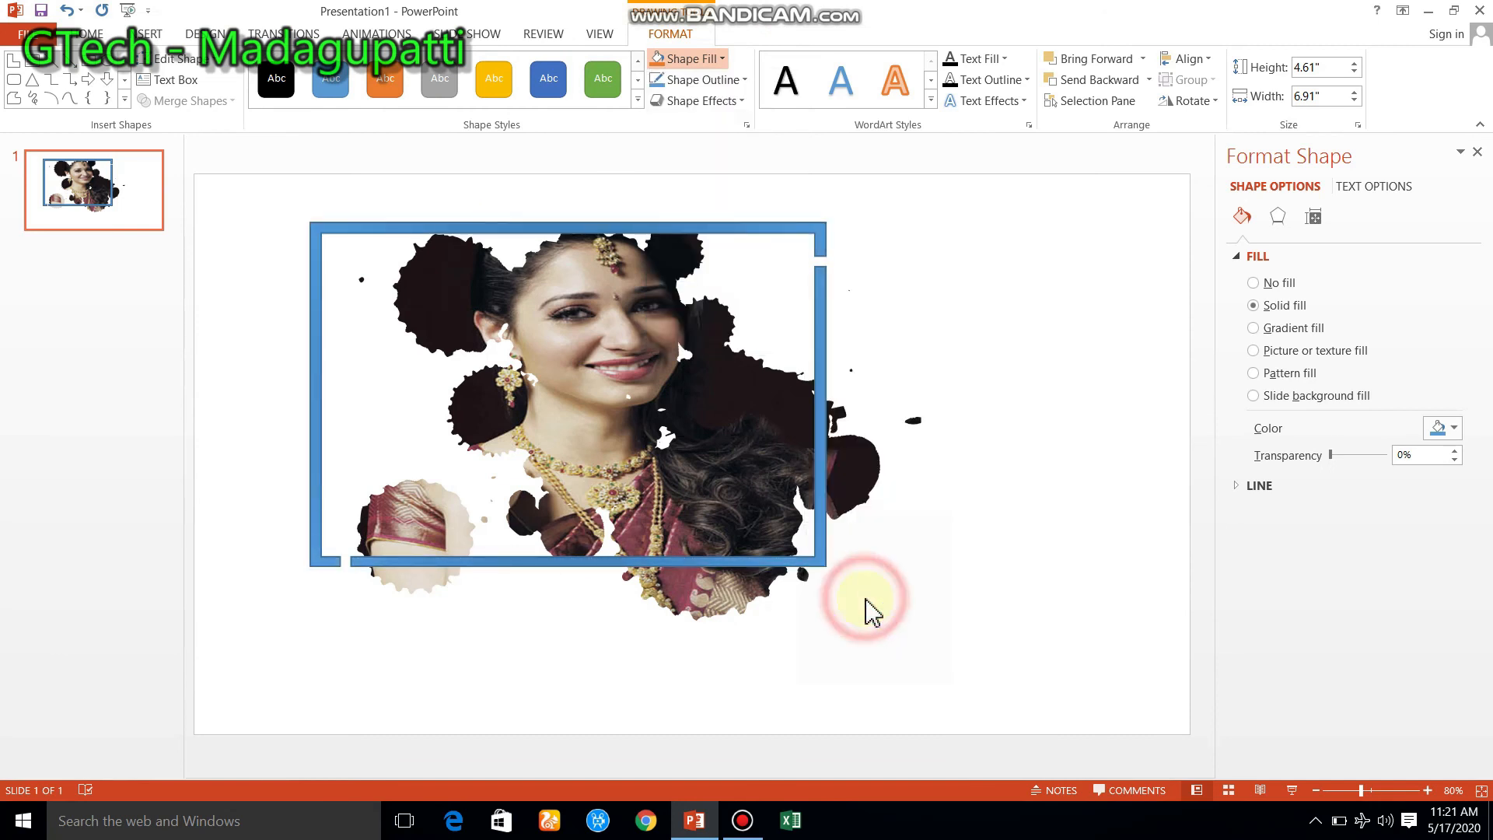
Apply the first inner shadow preset and 1 Point soft edges to the frame
click(719, 115)
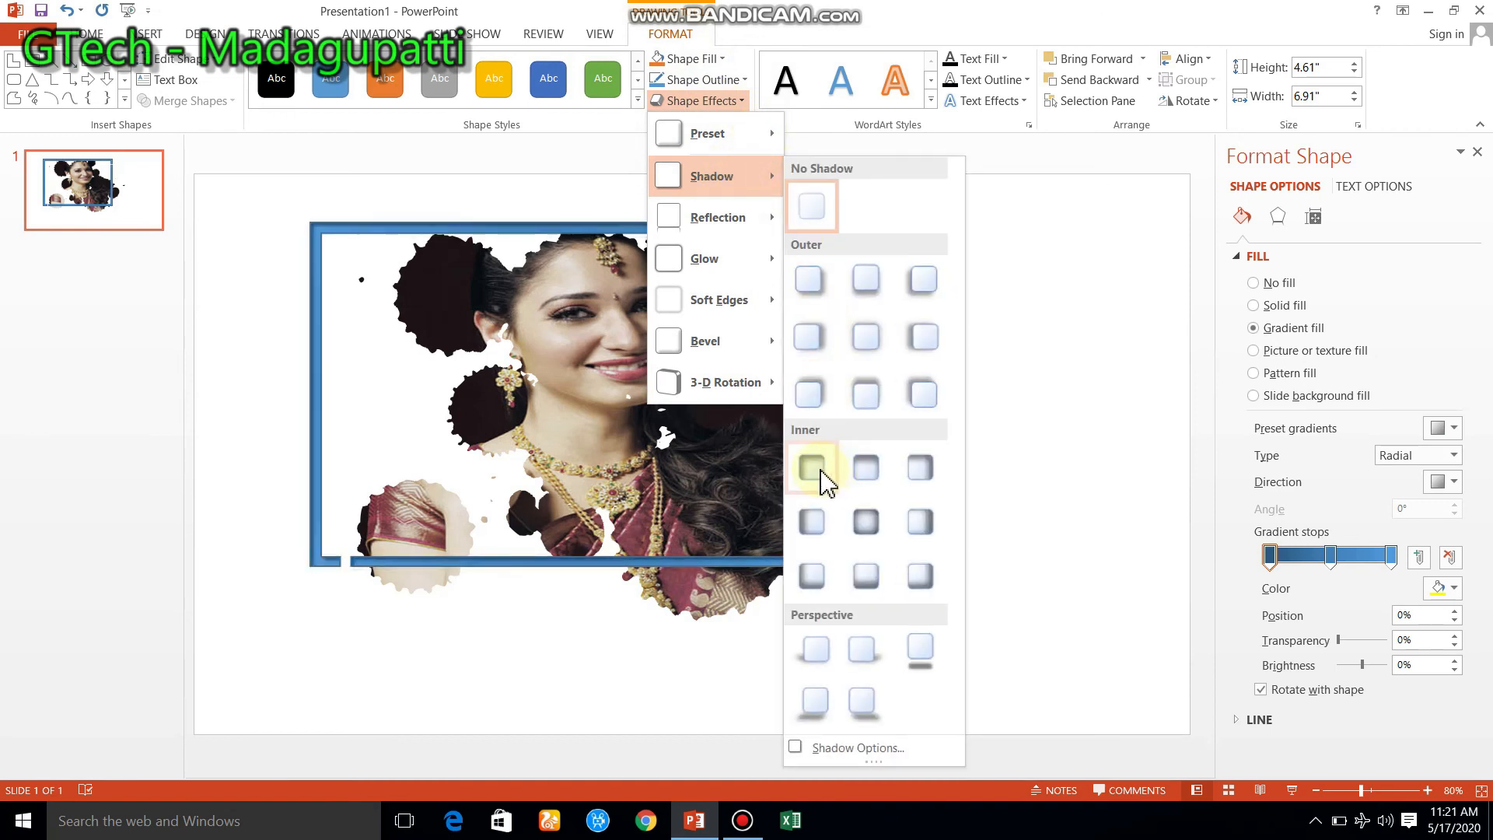
click(820, 473)
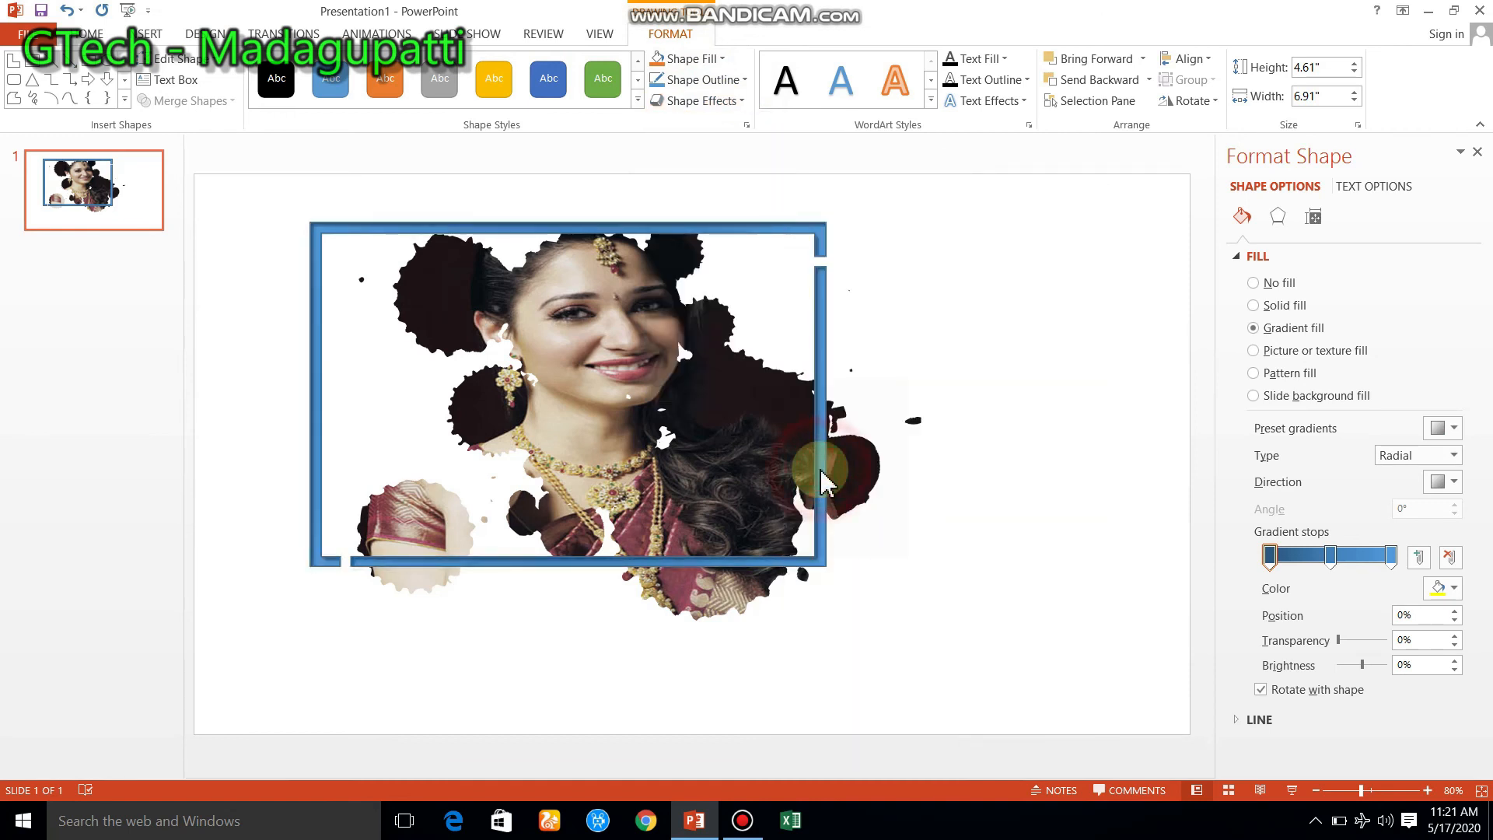
click(736, 101)
mouse_move(737, 299)
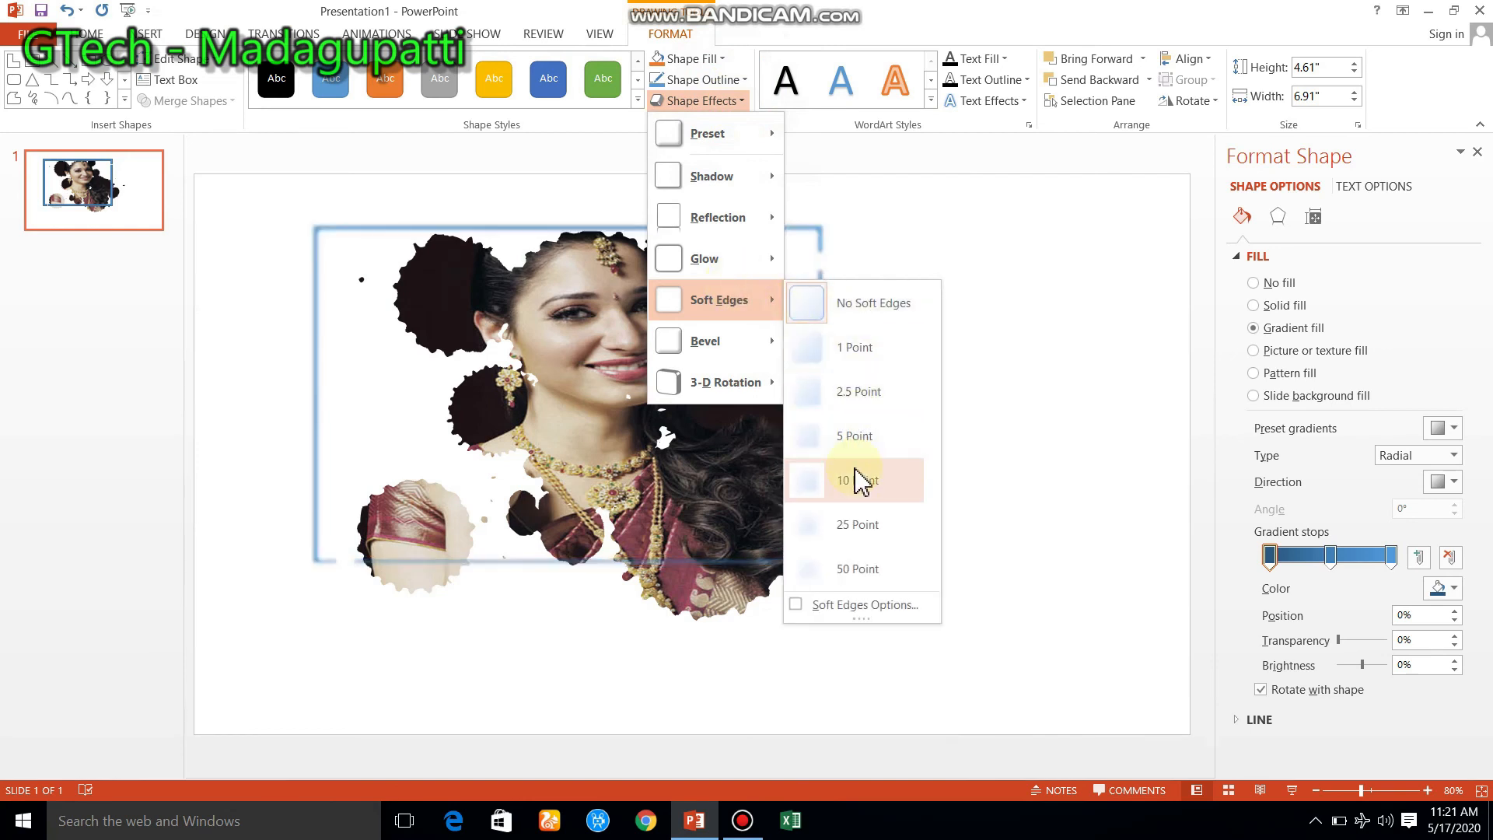
click(855, 350)
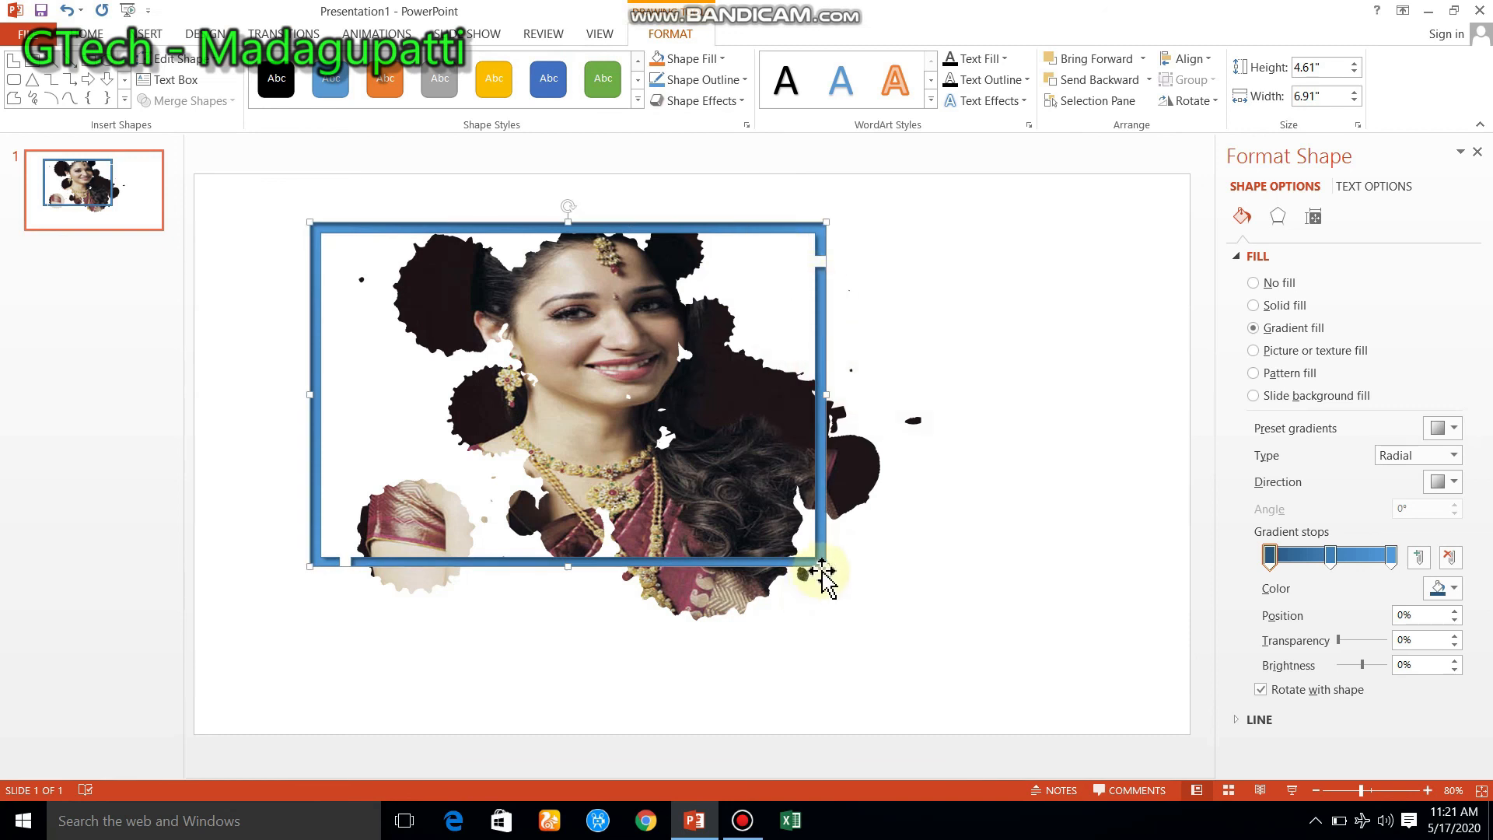
Enlarge the frame to about 4.85" by 7.15" and place a duplicate of it offset slightly down and to the right
mouse_move(816, 559)
mouse_down()
mouse_move(819, 581)
mouse_move(837, 577)
mouse_up()
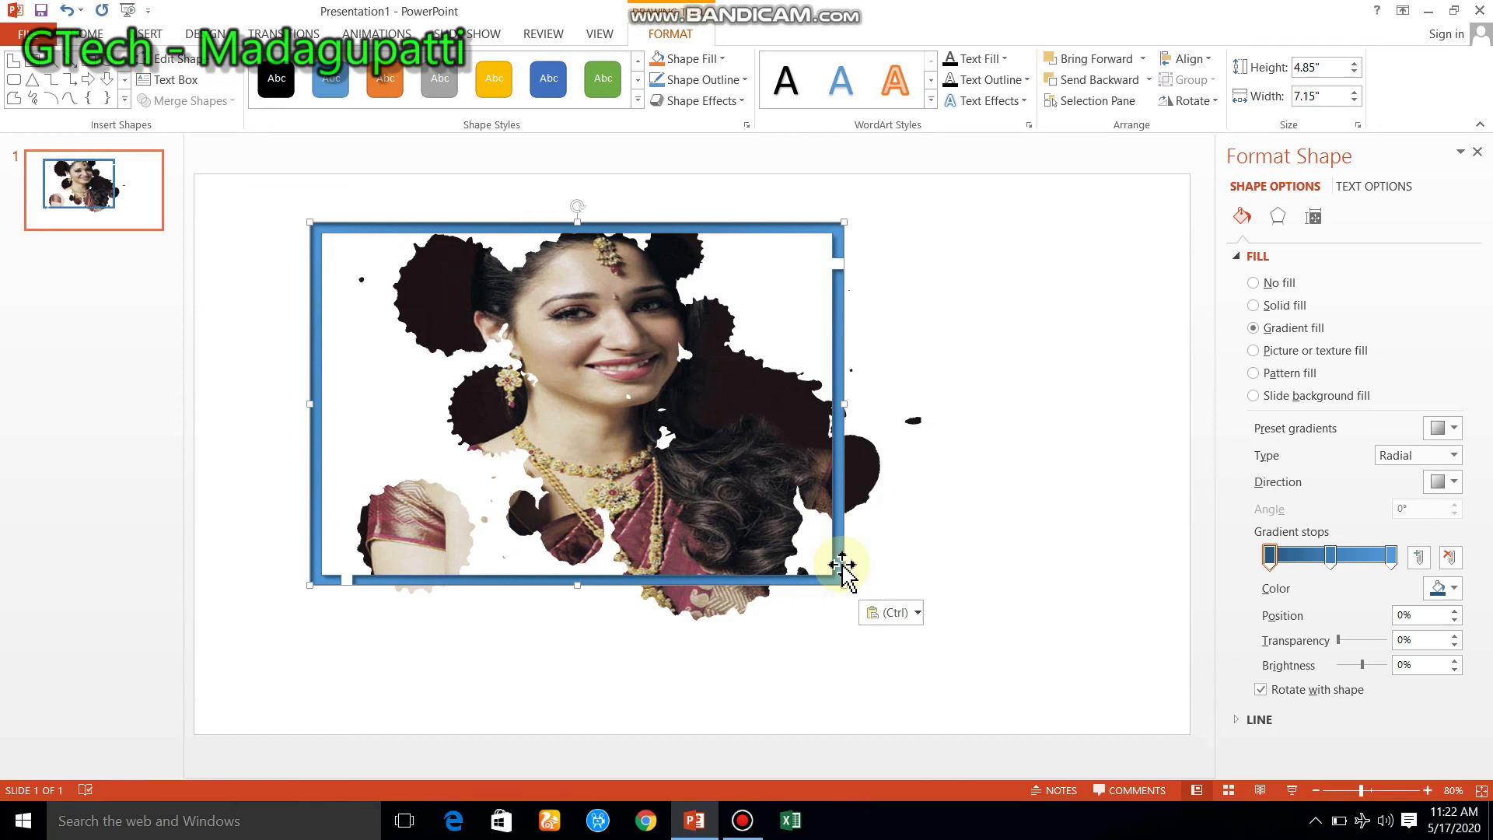
key(ctrl+v)
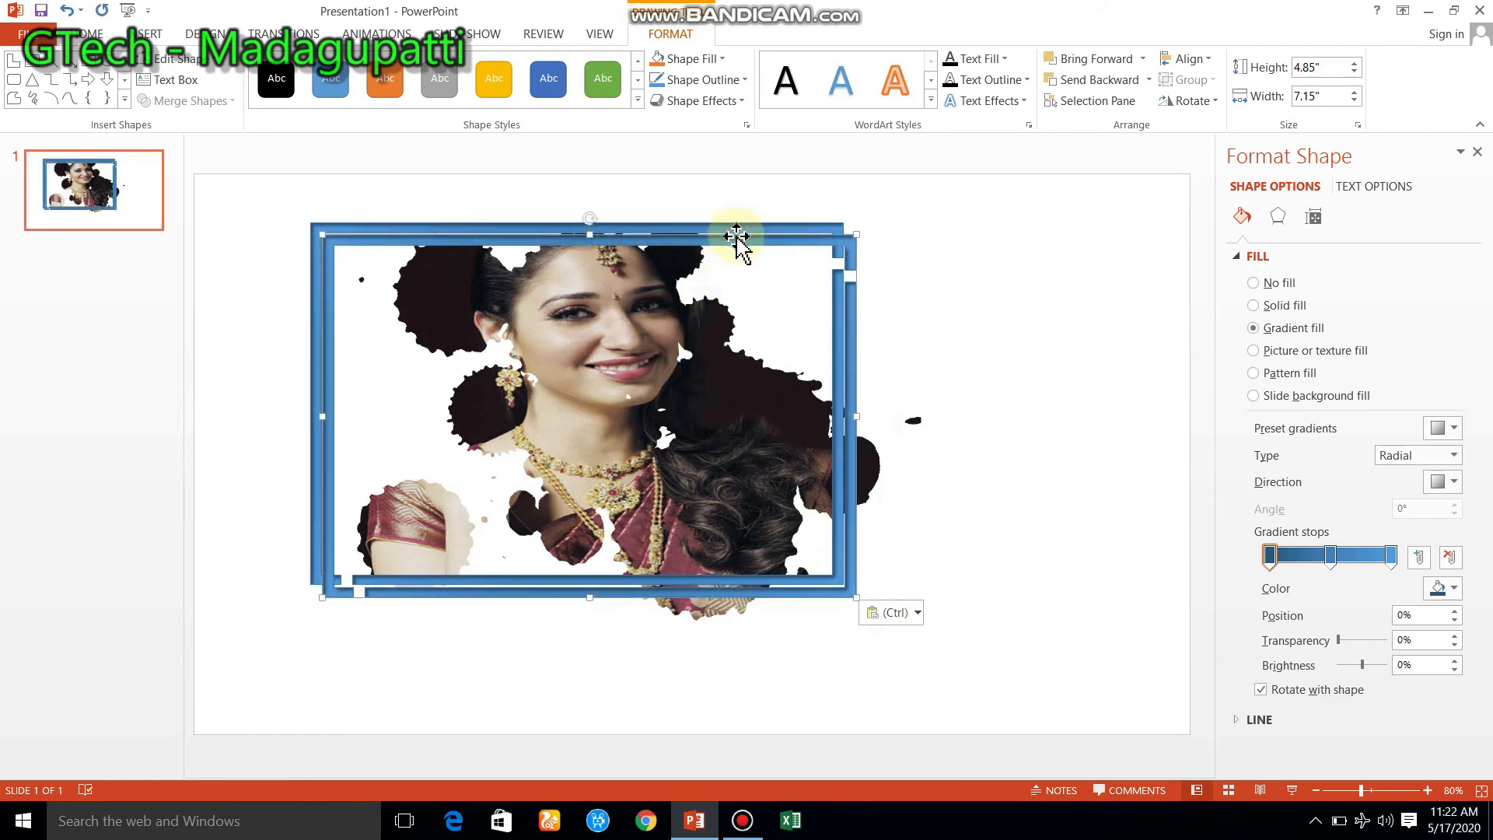
mouse_move(736, 241)
mouse_down()
mouse_move(761, 237)
mouse_move(744, 245)
mouse_up()
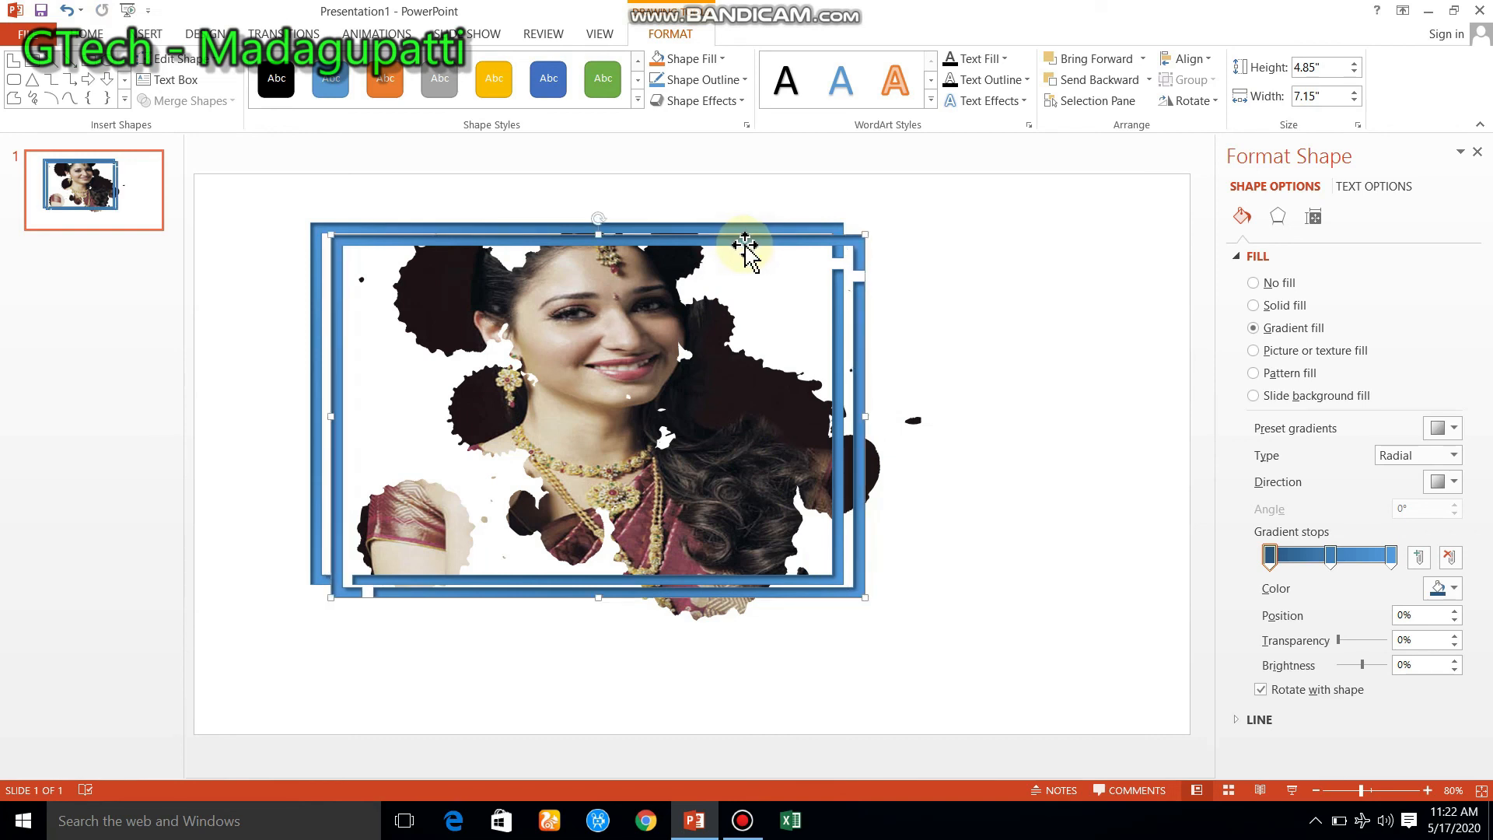
click(1021, 286)
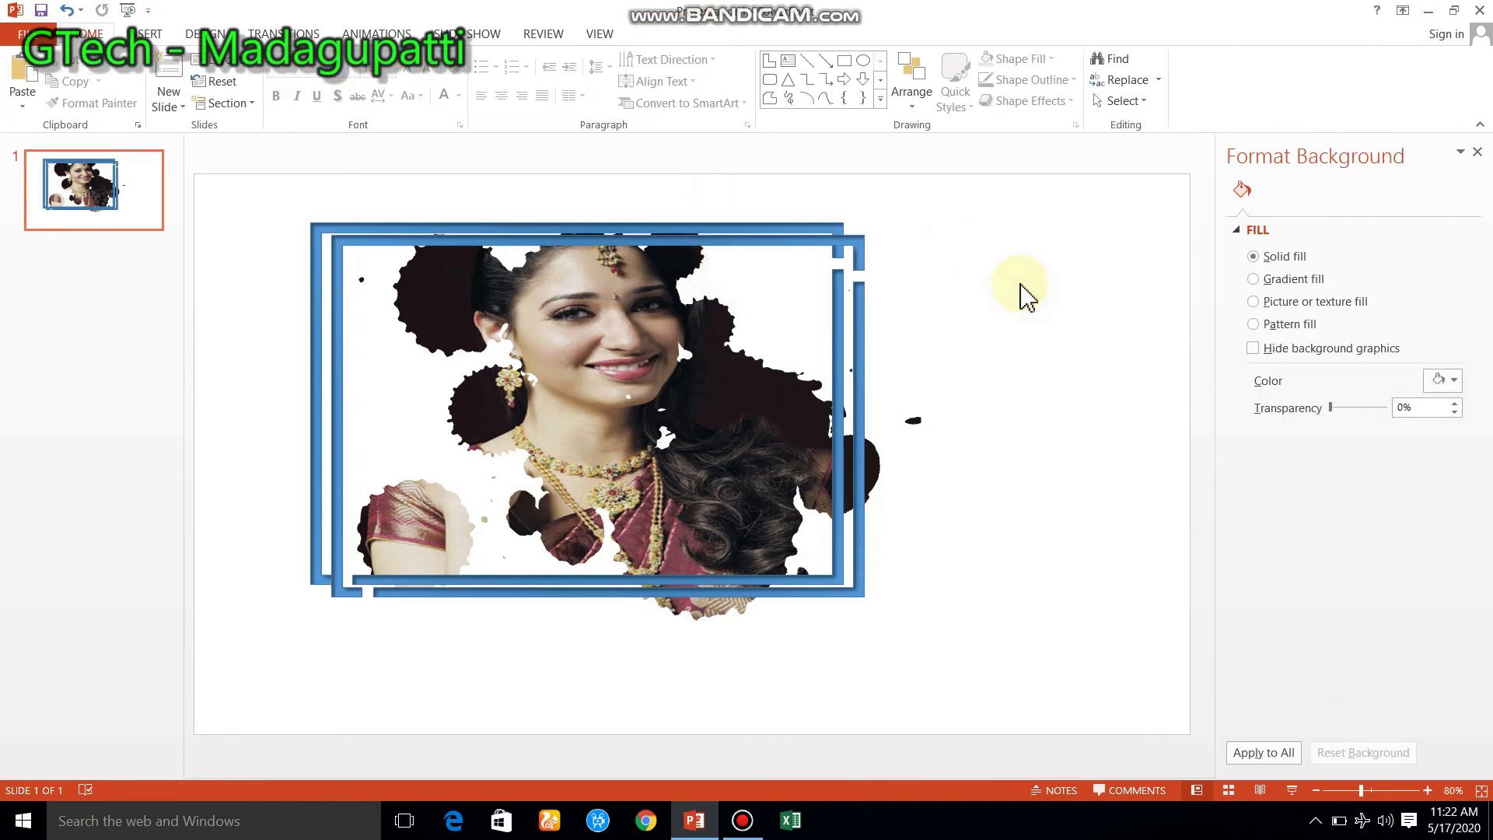